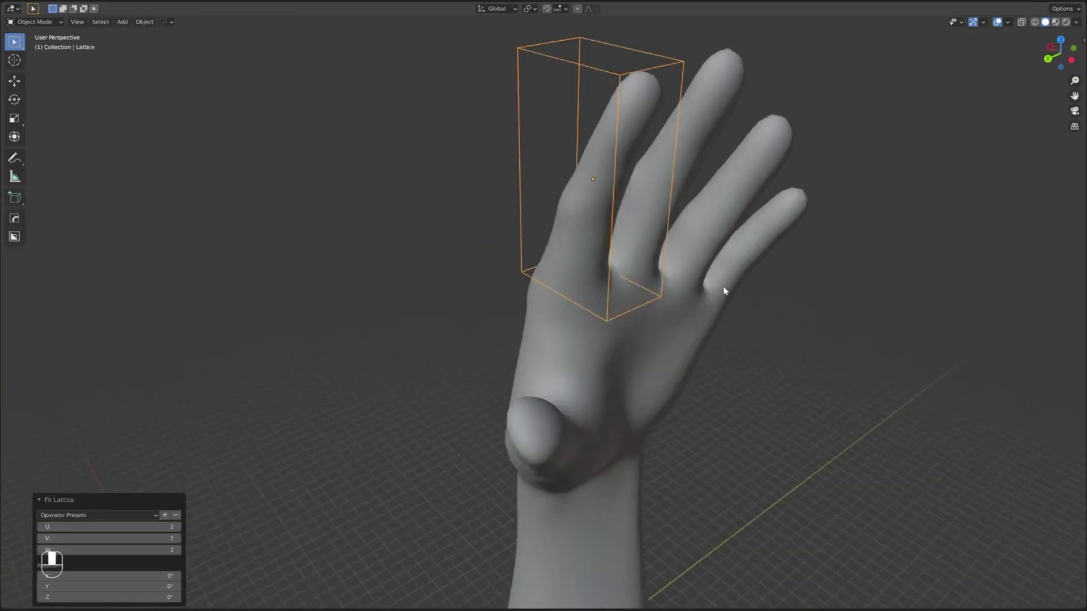
Enter lattice edit mode and start moving the top lattice points around the hand
middle_click_drag(725, 292, 723, 184)
key("Tab")
key("g")
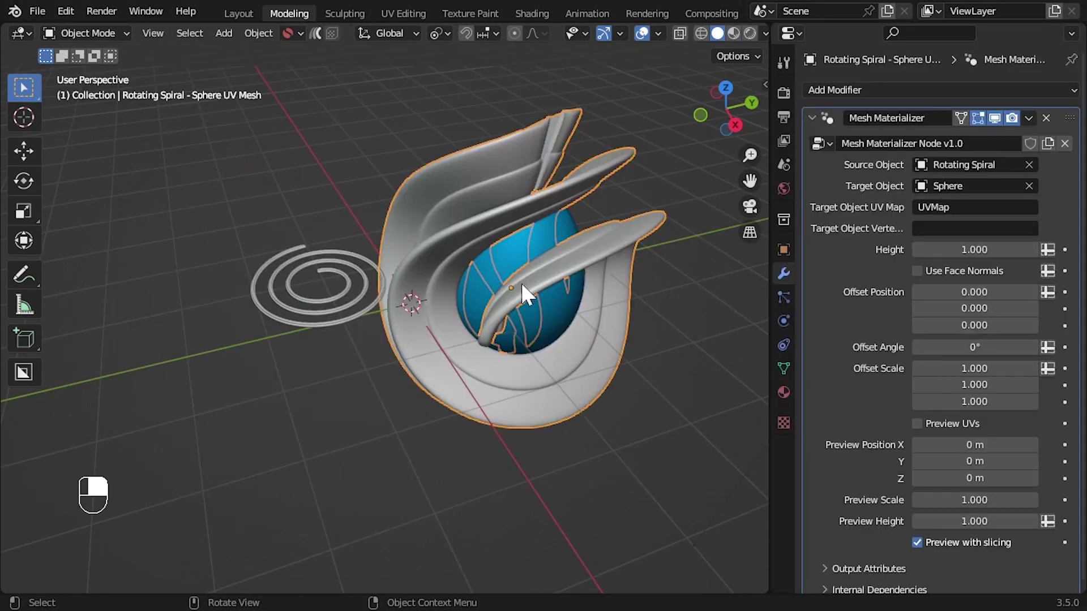
Build quads beside the eye, a strip along the eyebrow, and fills around the eye socket
middle_click_drag(521, 281, 558, 346)
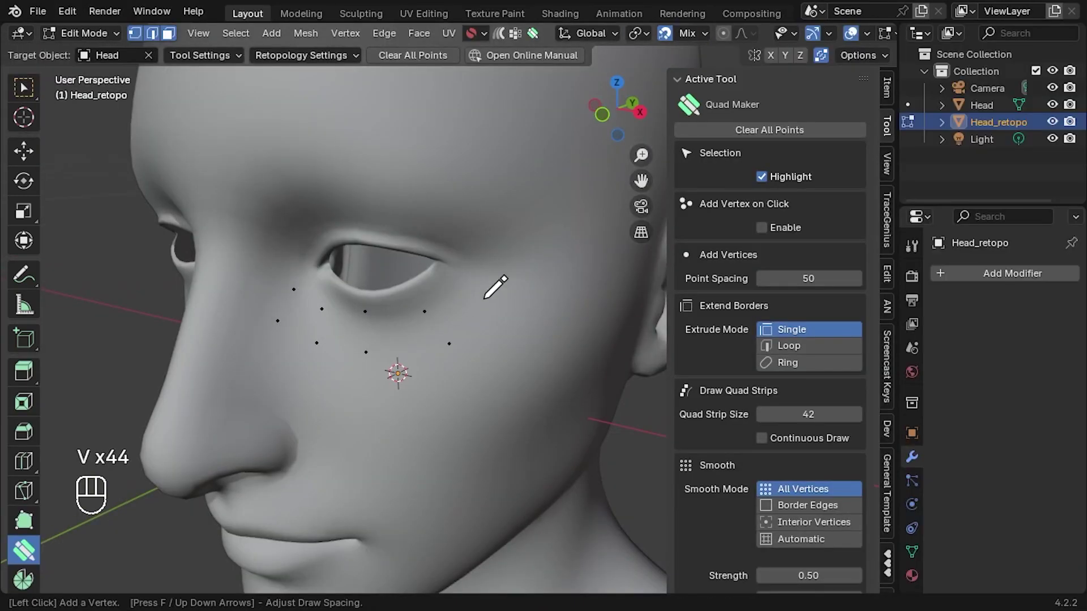
left_click(340, 331)
left_click(301, 319)
left_click_drag(237, 266, 498, 171)
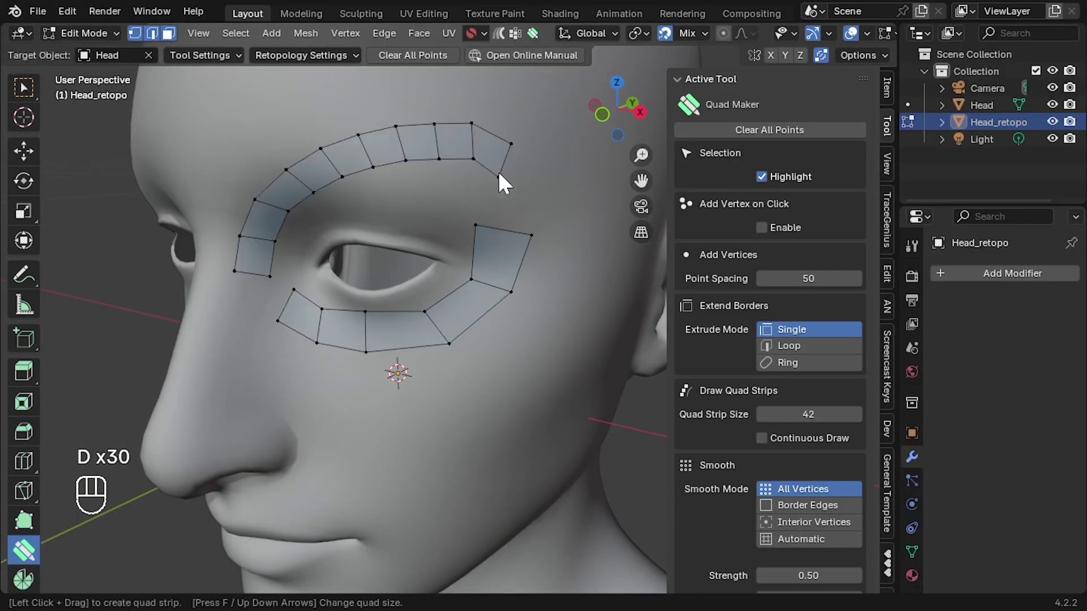
key("f")
key("f")
key("f")
key("f")
key("f")
key("f")
key("f")
key("f")
key("f")
key("f")
key("f")
key("f")
key("f")
key("f")
key("f")
key("f")
key("r")
key("r")
key("r")
key("r")
key("r")
key("r")
key("r")
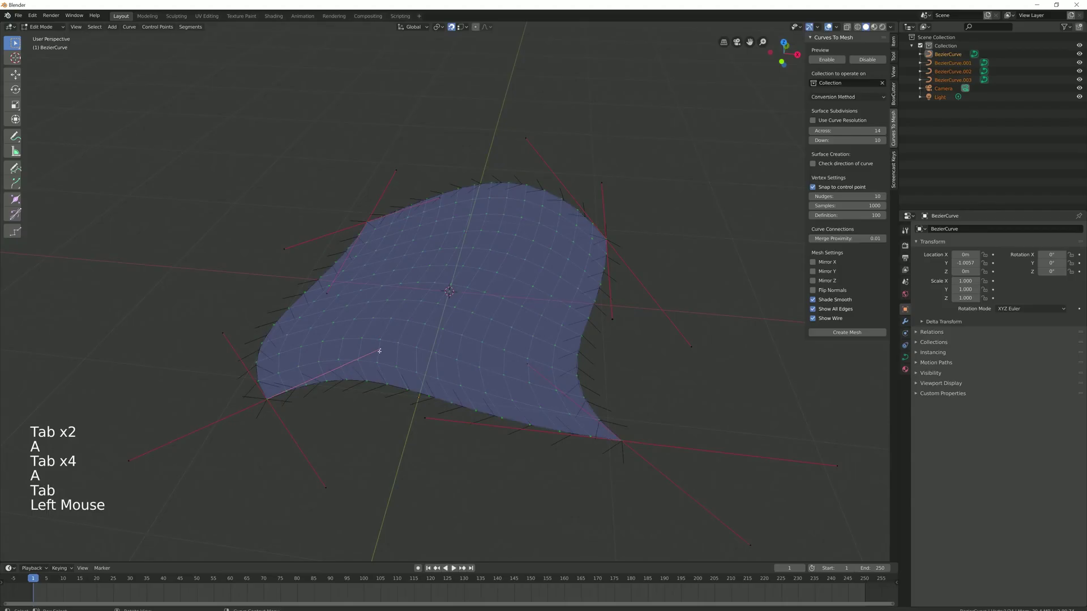
Move the curve surface's bottom edge, then change the conform gradient's End value
left_click(363, 457)
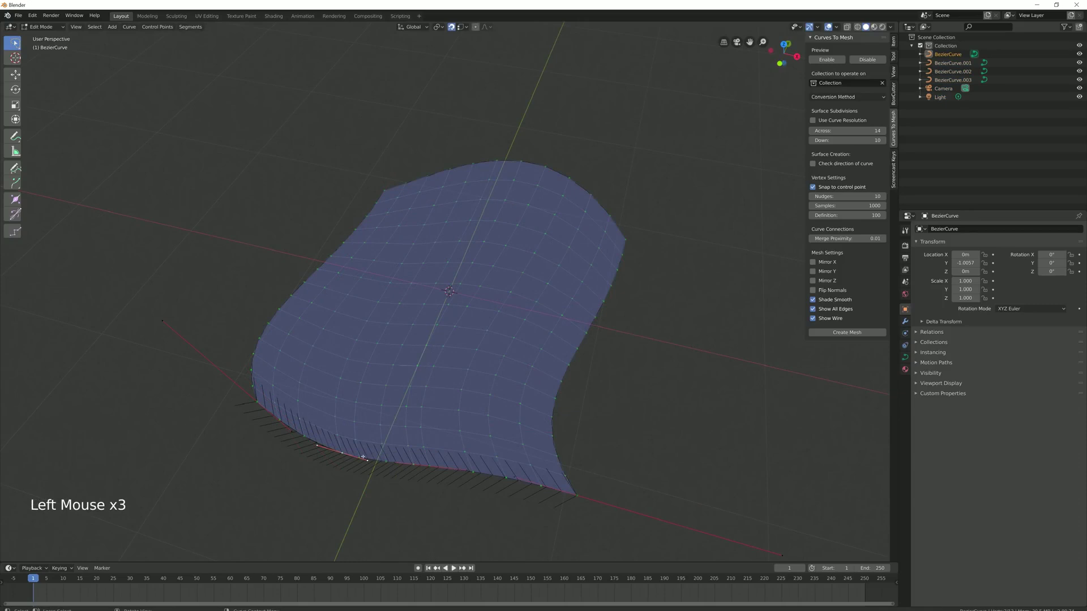
key("g")
left_click(453, 397)
middle_click_drag(453, 397, 461, 359)
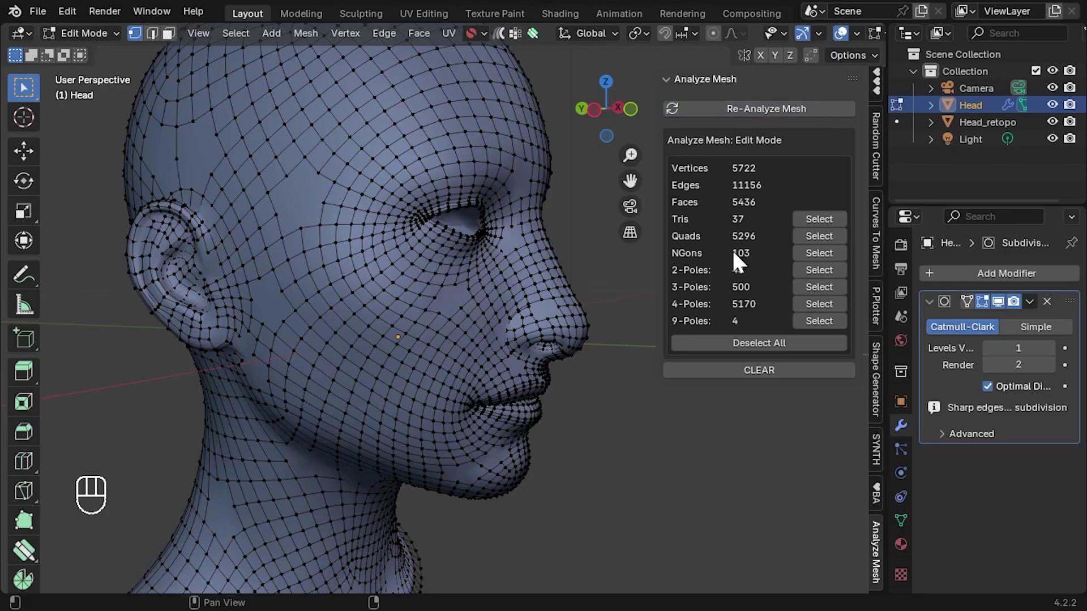
middle_click_drag(722, 266, 485, 289)
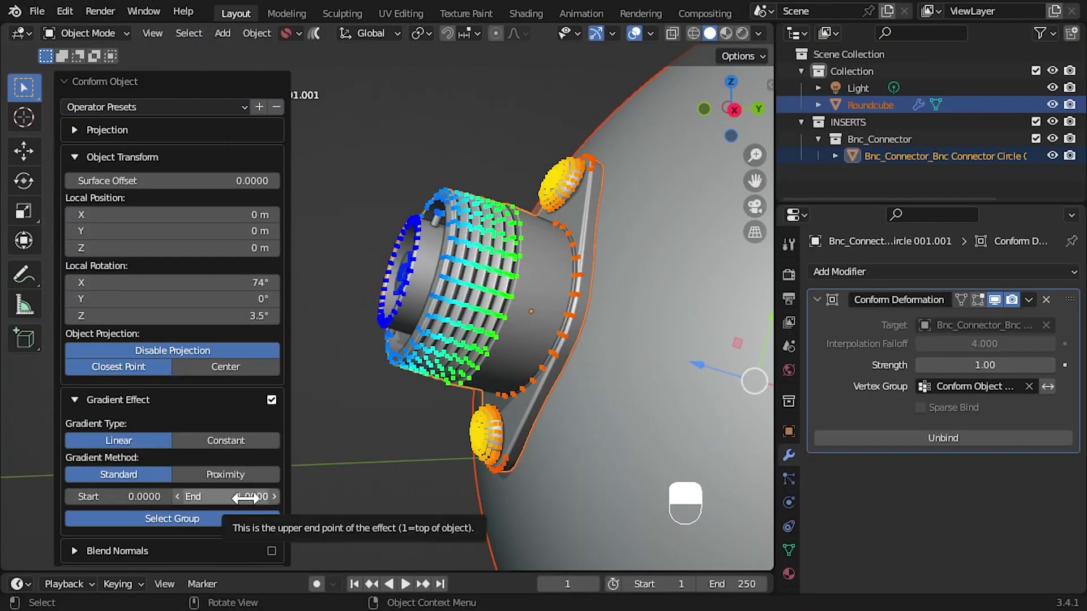
left_click_drag(244, 498, 367, 495)
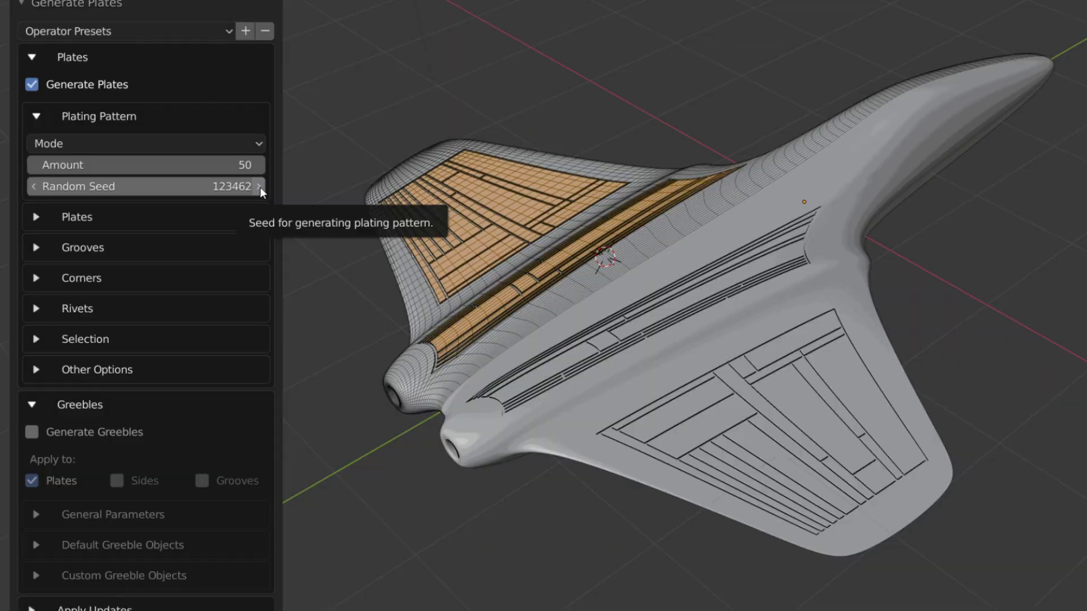
Reroll the plating seed four times and the master seed twice for new ships
left_click(259, 187)
left_click(260, 187)
left_click(260, 187)
left_click(260, 187)
left_click(260, 187)
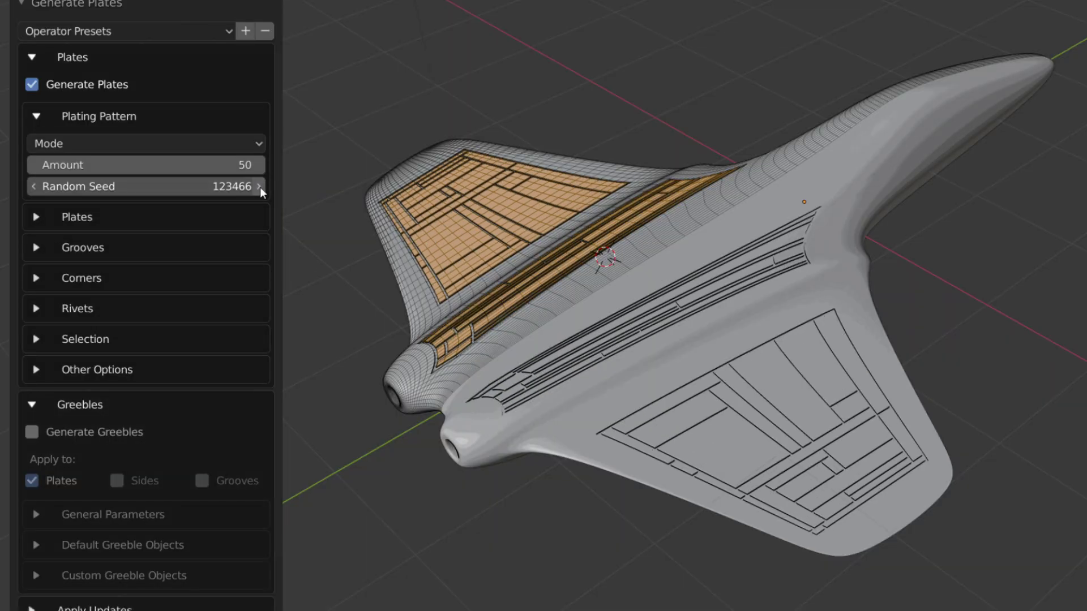
left_click(260, 187)
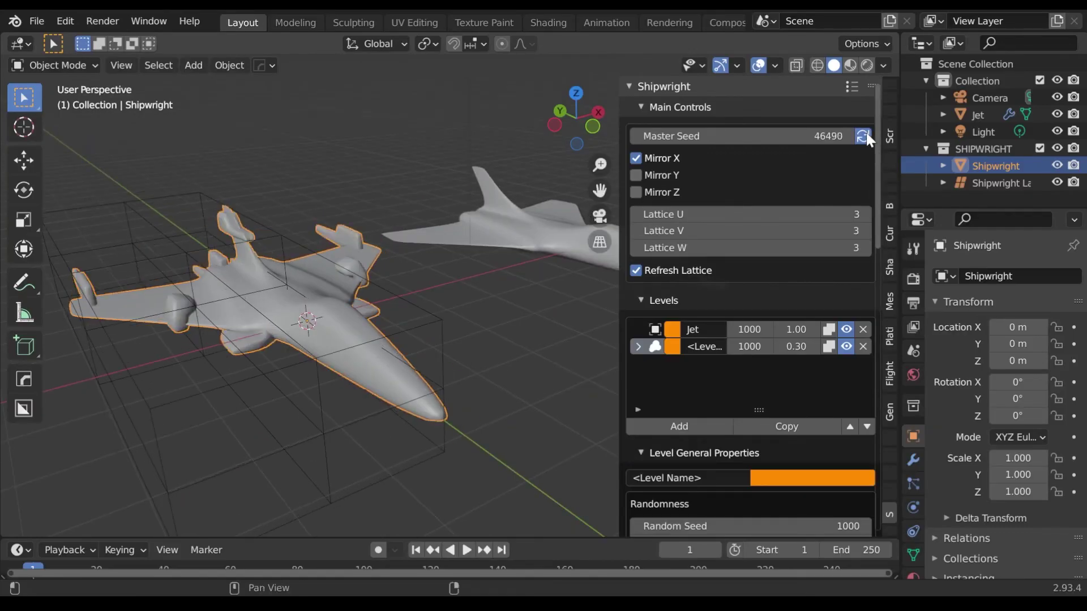
left_click(863, 137)
left_click(863, 137)
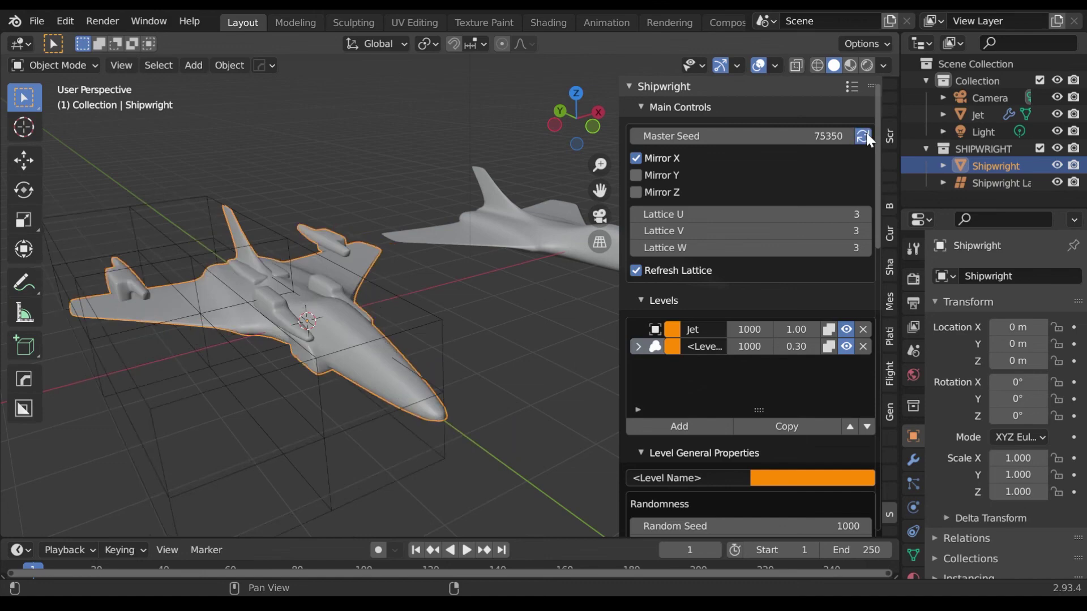
Generate one more spaceship from a new master seed
left_click(863, 137)
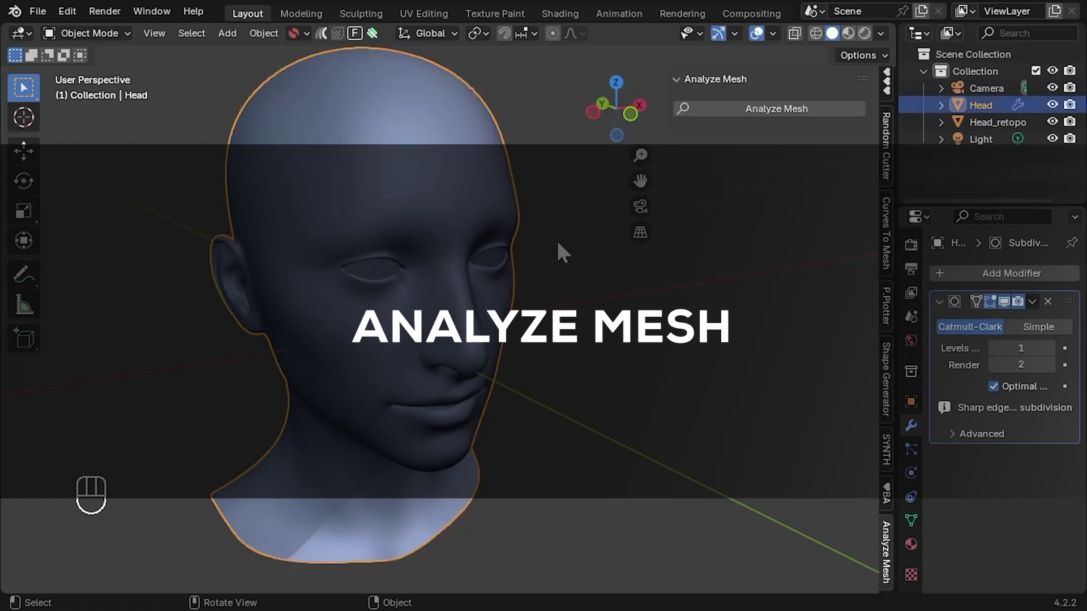
Run Analyze Mesh on the Head, widen then narrow the Properties editor, and enter Edit Mode
left_click(831, 104)
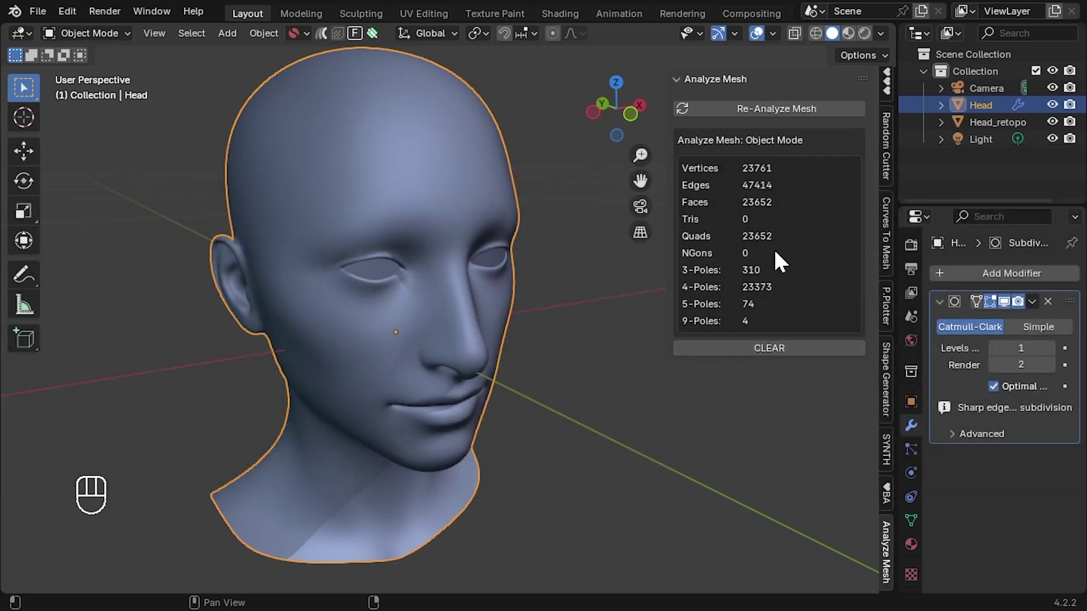
left_click_drag(894, 281, 799, 294)
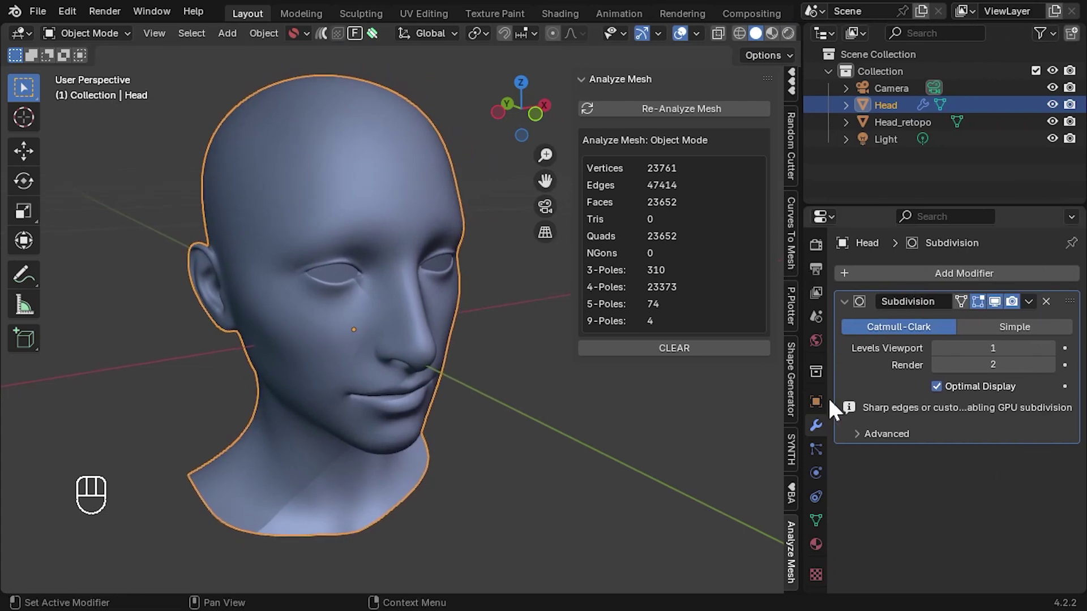
left_click_drag(802, 354, 890, 350)
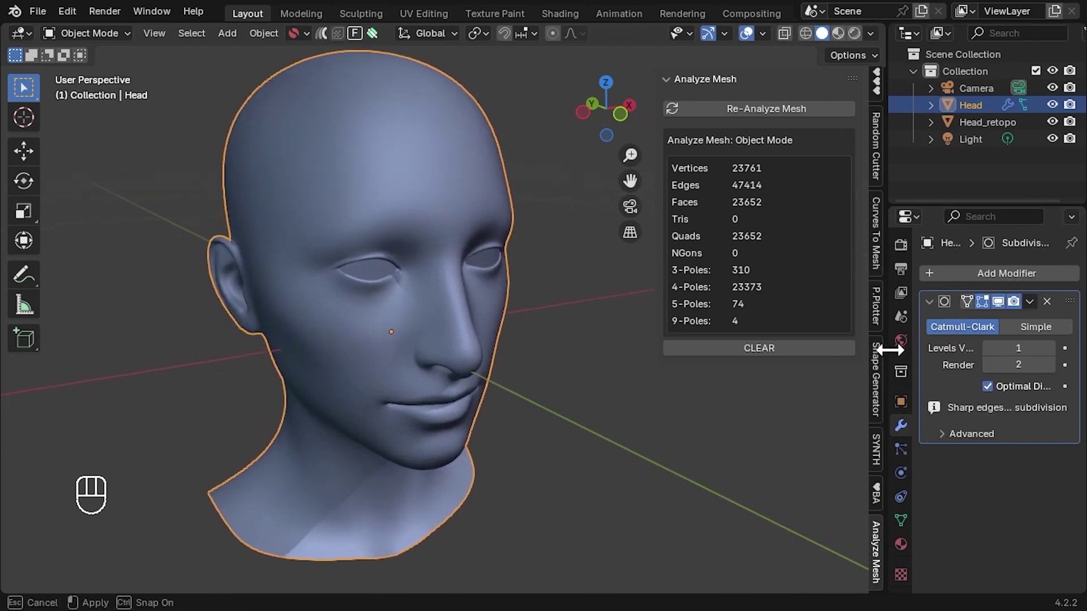
key("Tab")
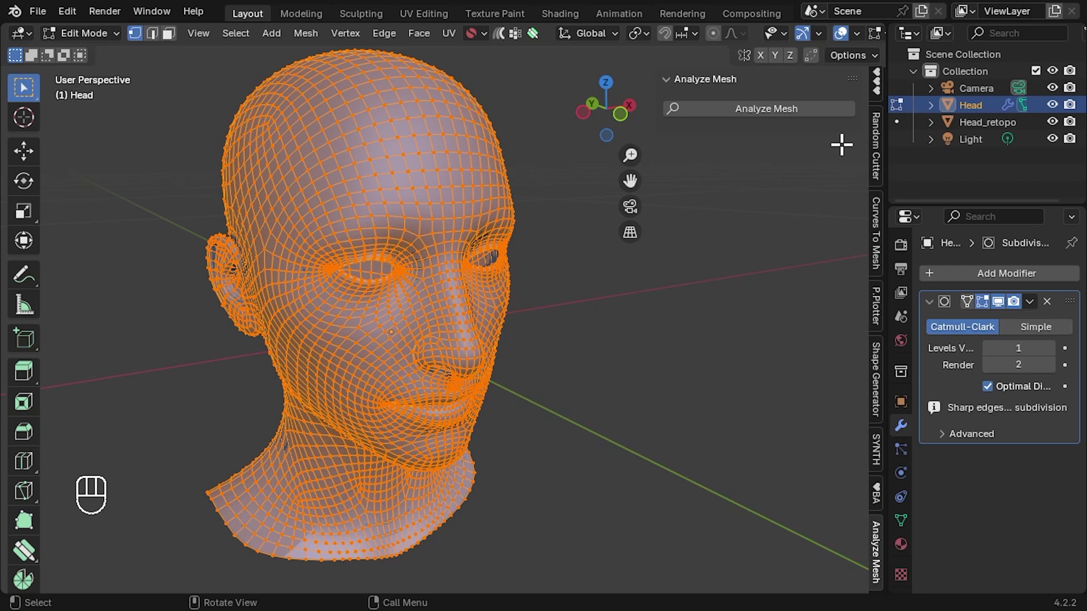
Analyze the Head in edit mode, select its 5-pole and 3-pole vertices, and dissolve them
left_click(843, 113)
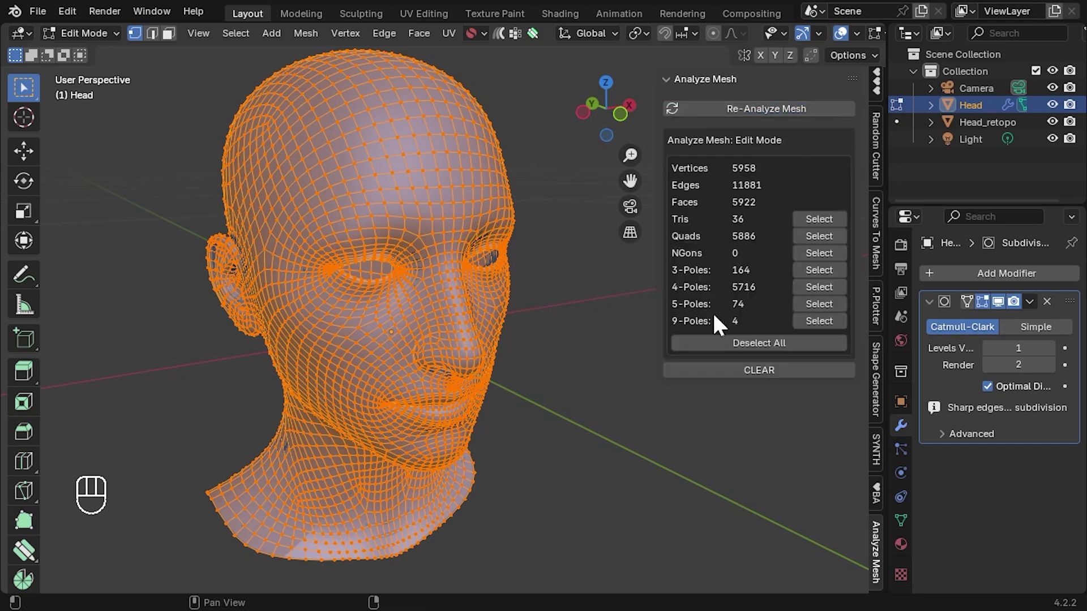
left_click(830, 304)
scroll(456, 359, "up", 5)
middle_click_drag(457, 359, 473, 333)
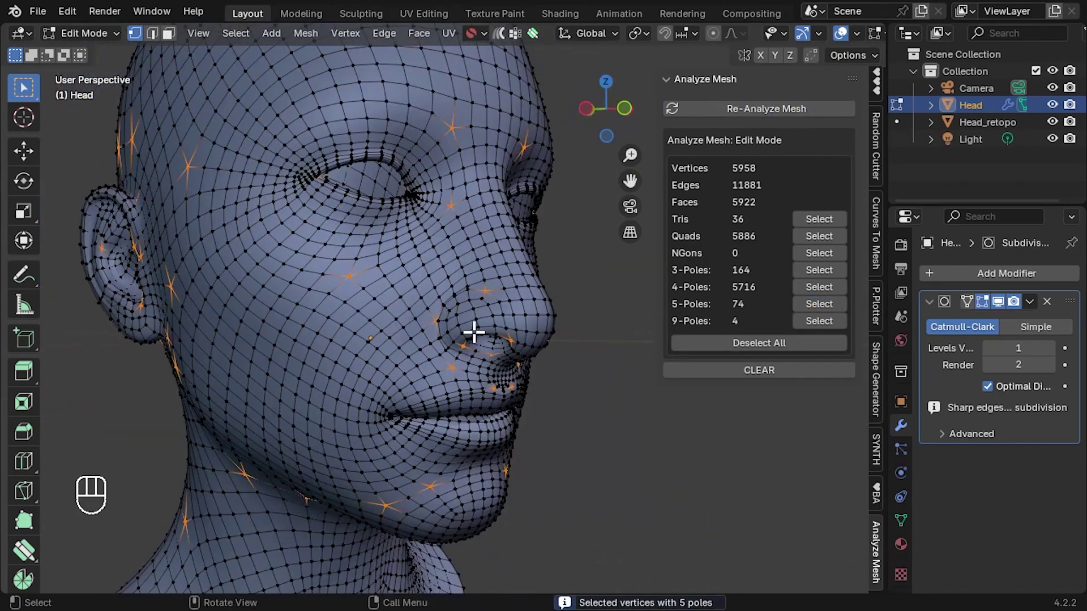
left_click(841, 266, "ctrl")
middle_click_drag(531, 230, 438, 300)
scroll(391, 337, "up", 2)
scroll(439, 300, "down", 4)
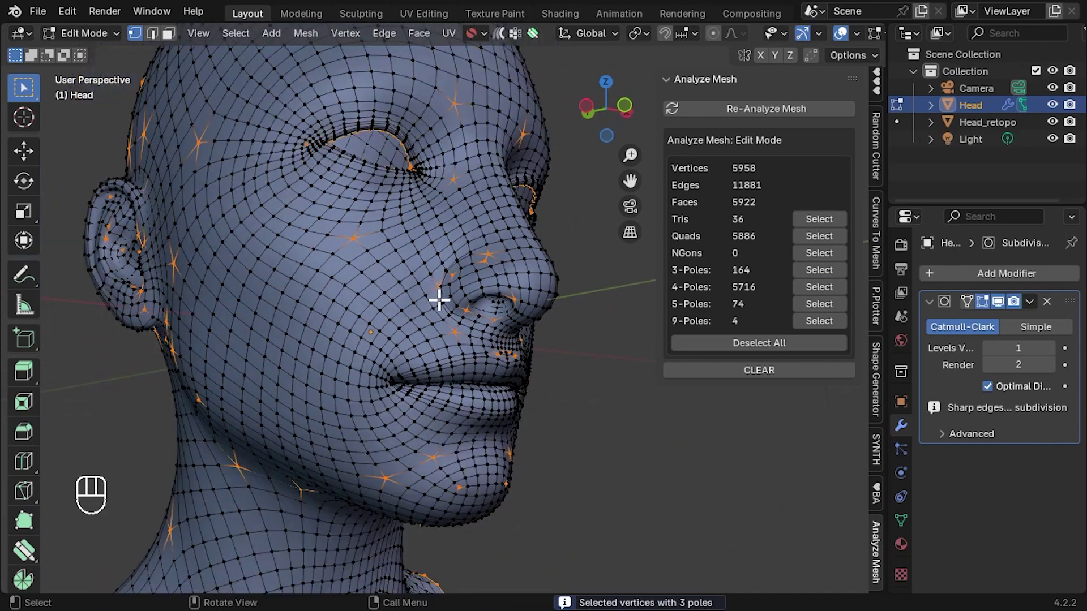
key("ctrl+x")
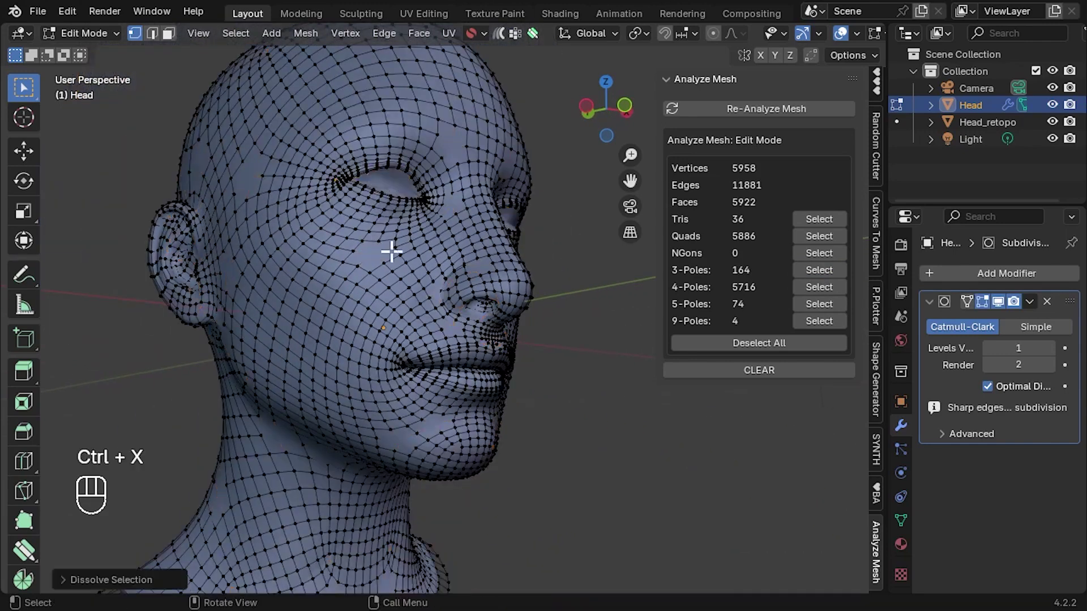
Re-analyze the mesh at 5722 vertices and select its 103 n-gon faces
scroll(418, 262, "up", 2)
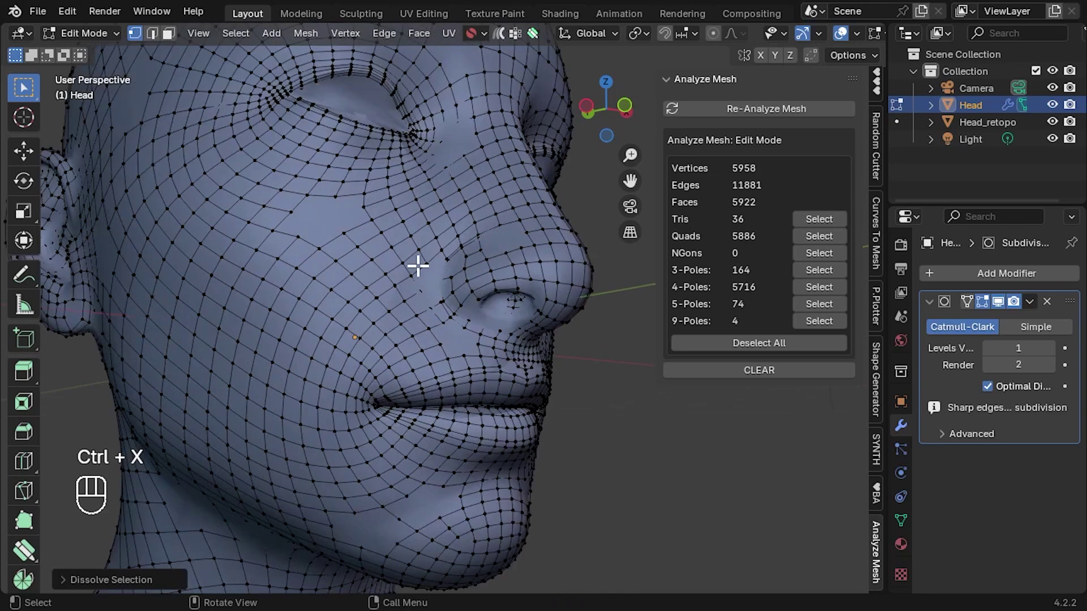
middle_click_drag(417, 262, 458, 291)
scroll(449, 245, "up", 2)
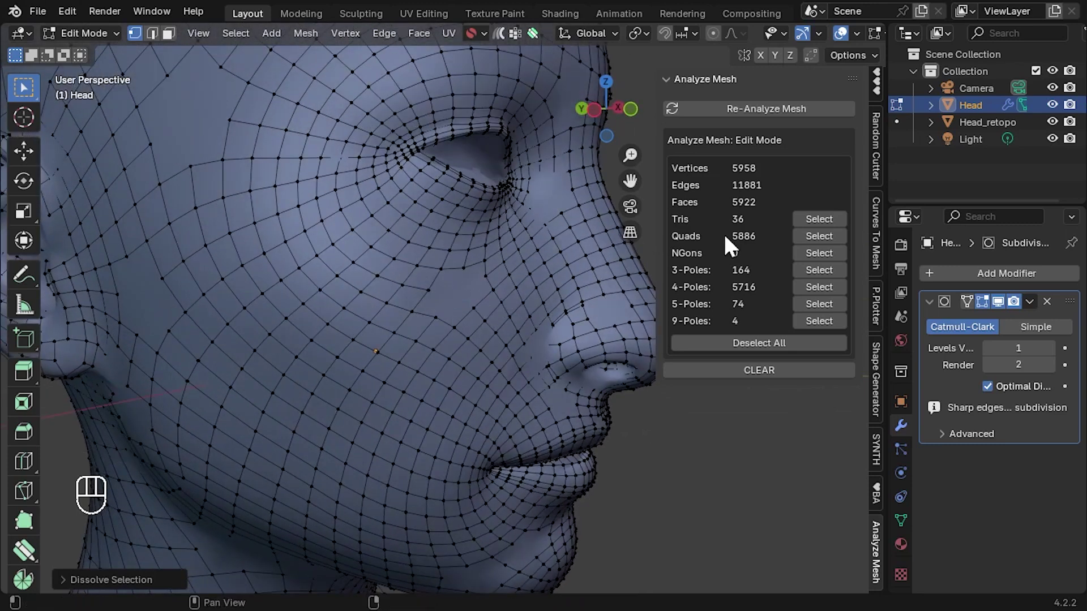
scroll(495, 323, "down", 4)
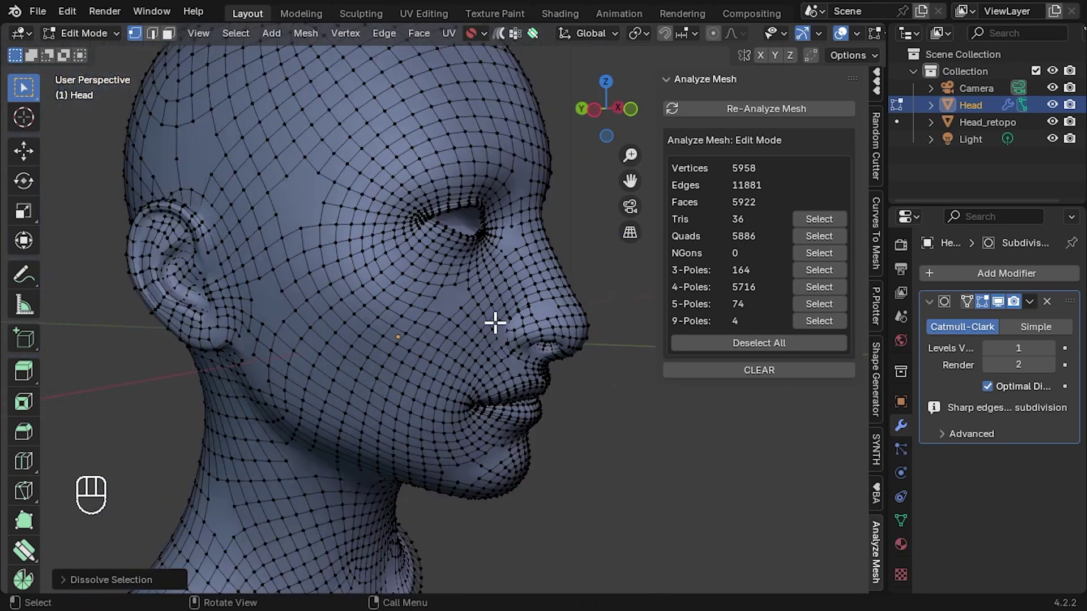
left_click(827, 107)
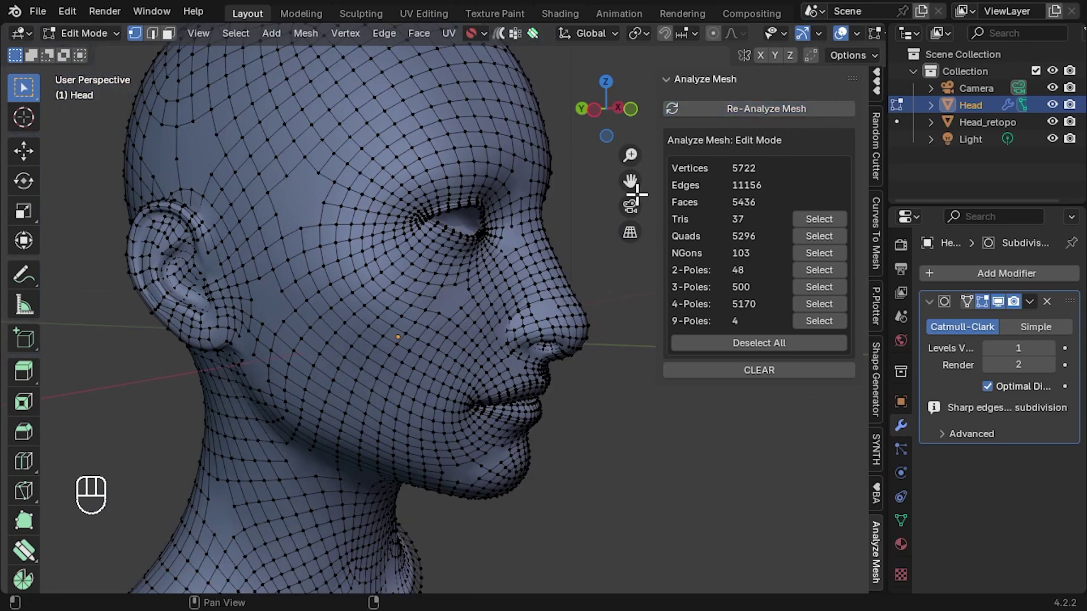
left_click(811, 252)
middle_click_drag(519, 284, 473, 292)
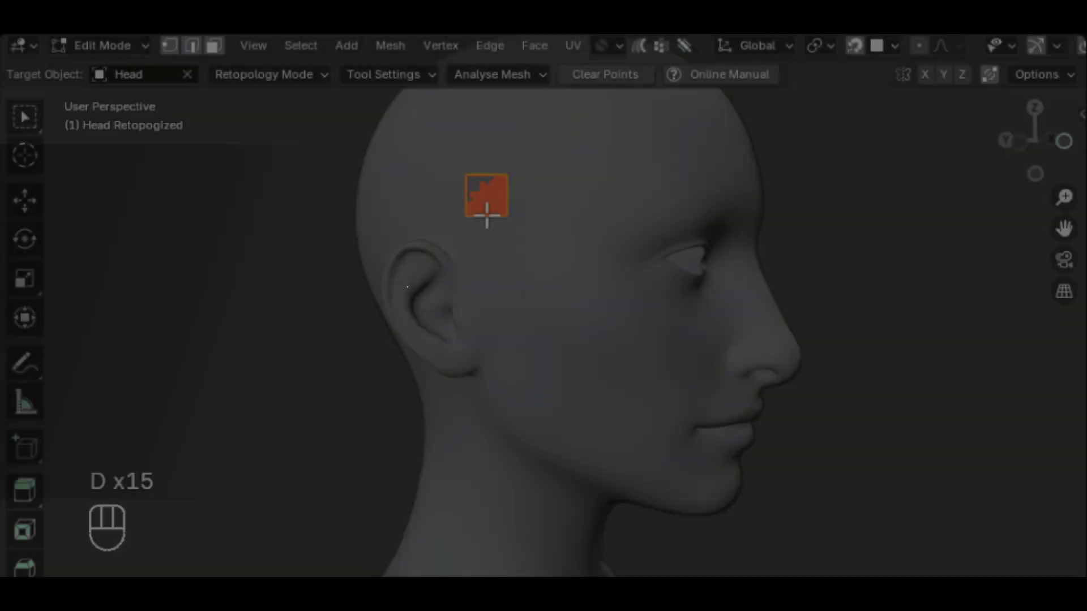
Draw a quad strip along the jaw and extrude Ring-mode edge rings around the eye
key("d")
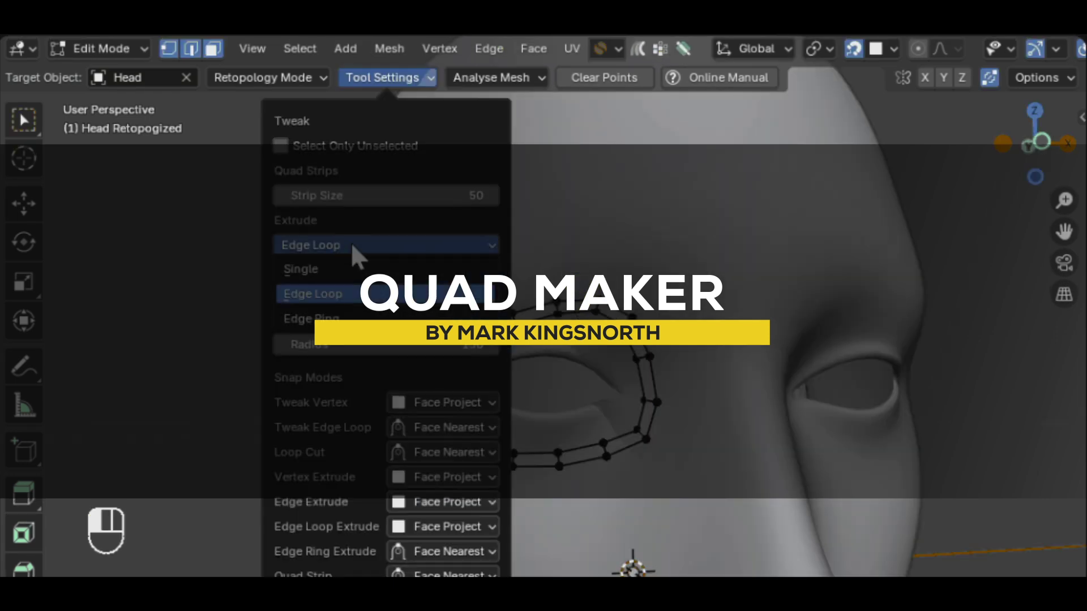
left_click(339, 317)
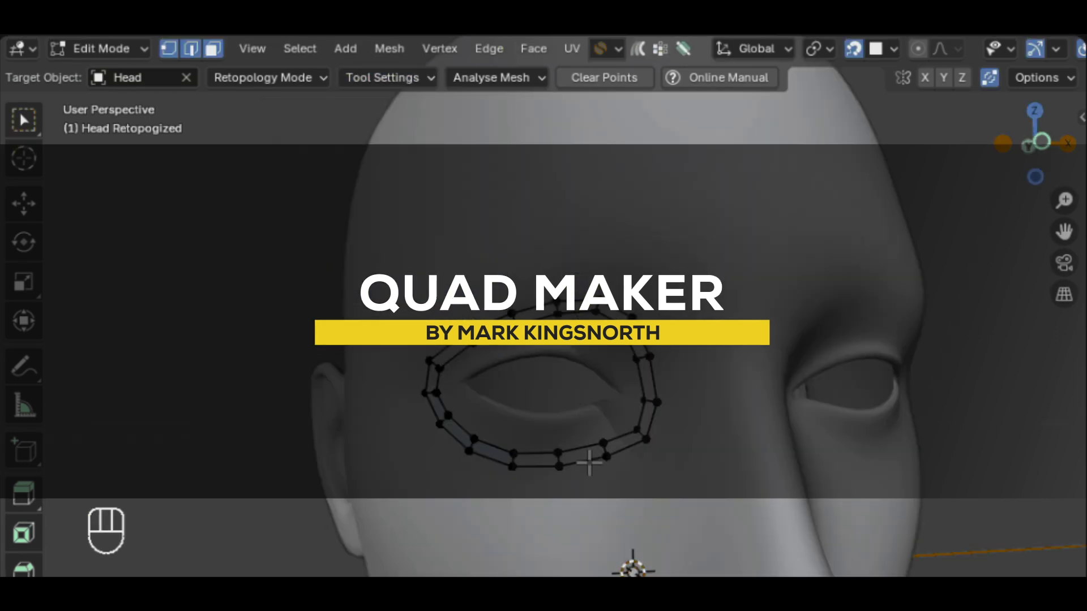
key("e")
left_click(588, 502)
left_click(595, 517)
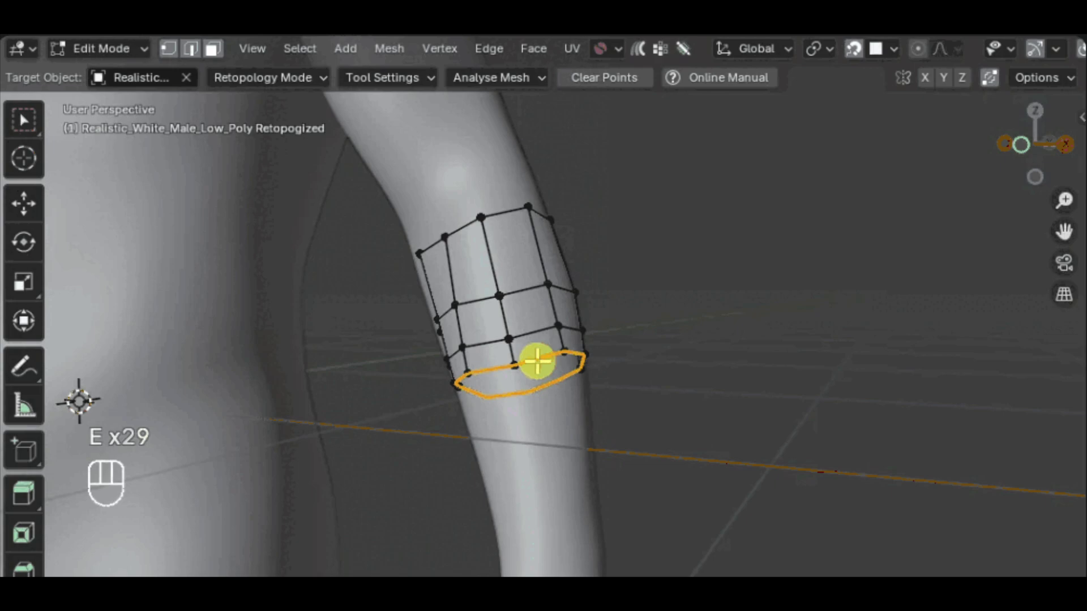
Bring up the Quad Maker submenu from the vertex context menu on the arm
middle_click_drag(760, 371, 561, 397)
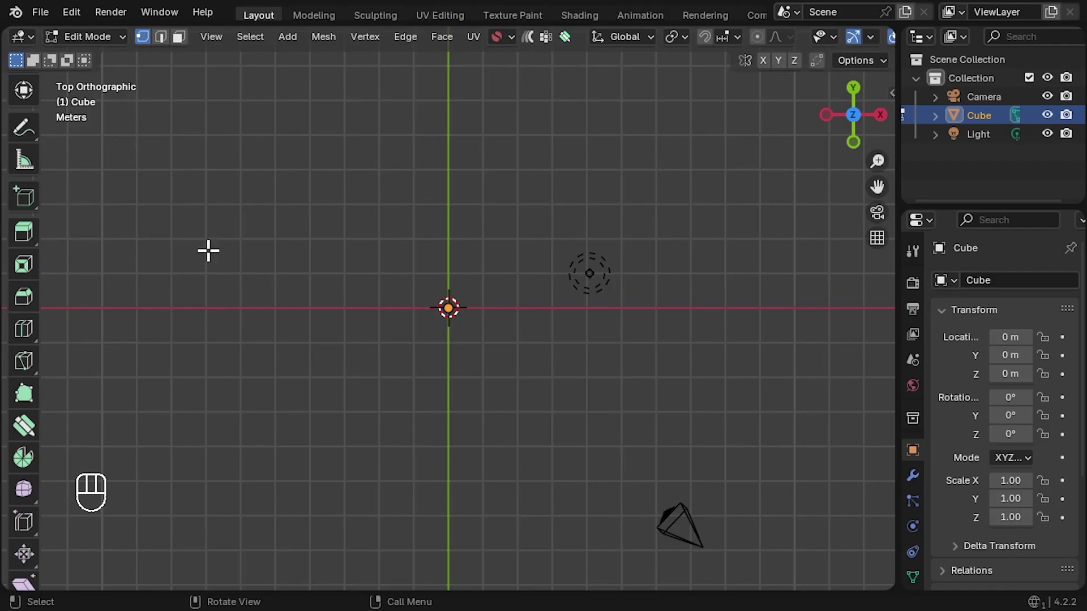
right_click(209, 249)
mouse_move(191, 77)
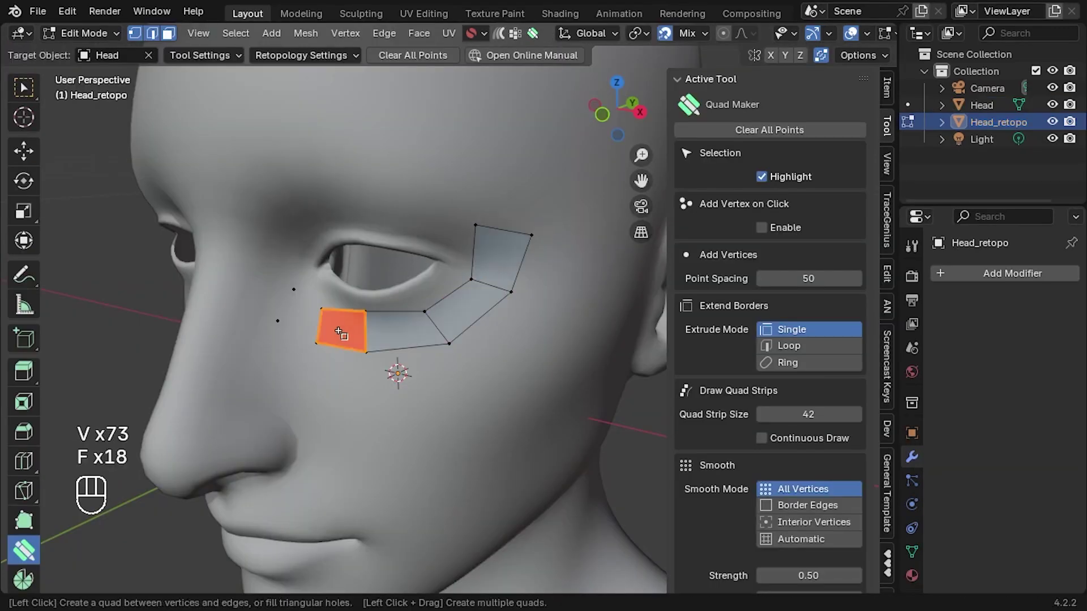
Fill quads under the eye, draw an eyebrow strip, and fill the eye loop
left_click(339, 331)
mouse_move(237, 270)
left_mouse_down()
mouse_move(272, 215)
mouse_move(517, 141)
left_mouse_up()
key("f")
key("f")
key("f")
key("f")
key("f")
key("f")
key("f")
key("f")
key("f")
key("f")
key("f")
key("f")
key("f")
key("f")
key("f")
key("f")
key("r")
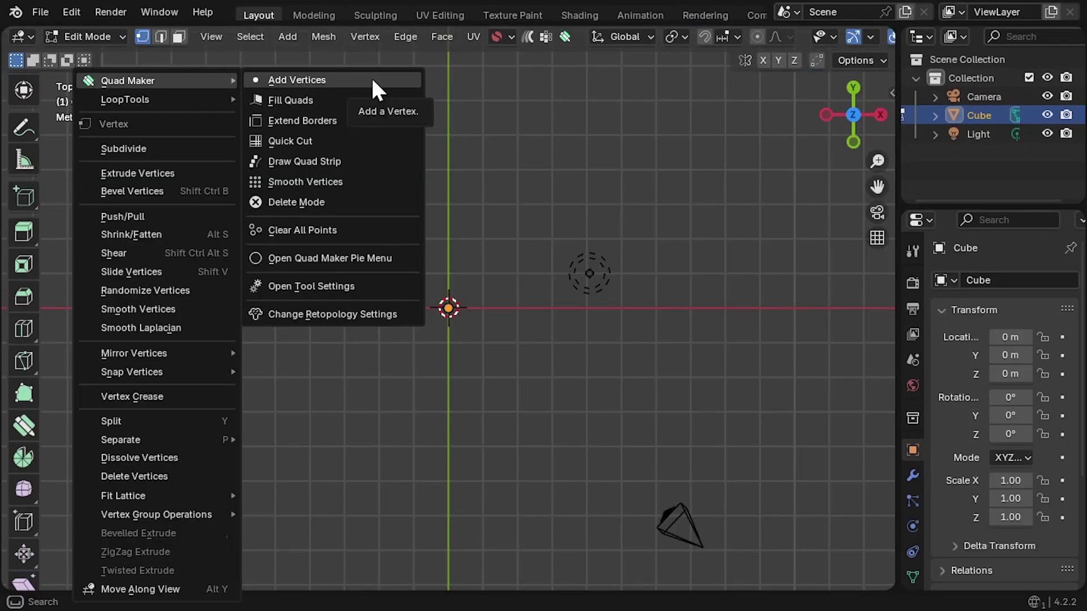
Place five loose vertices on the grid and fill quads between them
left_click(371, 76)
left_click(238, 228)
left_click(352, 223)
left_click(216, 135)
left_click(338, 124)
left_click(453, 116)
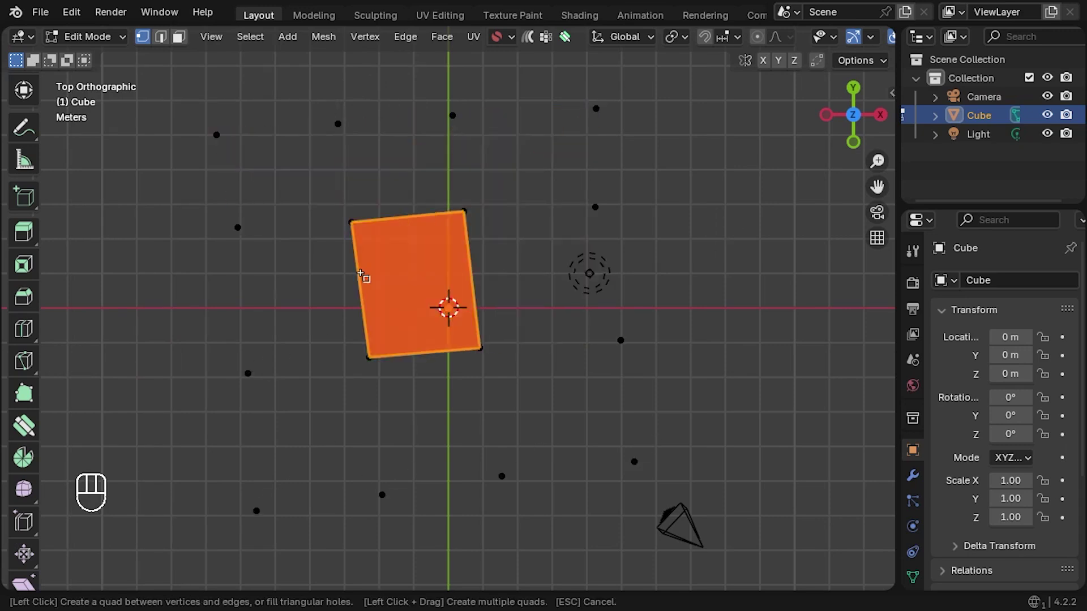
mouse_move(308, 179)
left_mouse_down()
mouse_move(520, 166)
mouse_move(585, 270)
mouse_move(431, 410)
mouse_move(326, 294)
mouse_move(348, 305)
mouse_move(329, 287)
mouse_move(342, 287)
mouse_move(312, 287)
mouse_move(428, 269)
left_mouse_up()
Extrude a quad strip from the bottom-right edge, smooth it, and remove edge loops
left_click_drag(628, 399, 772, 393)
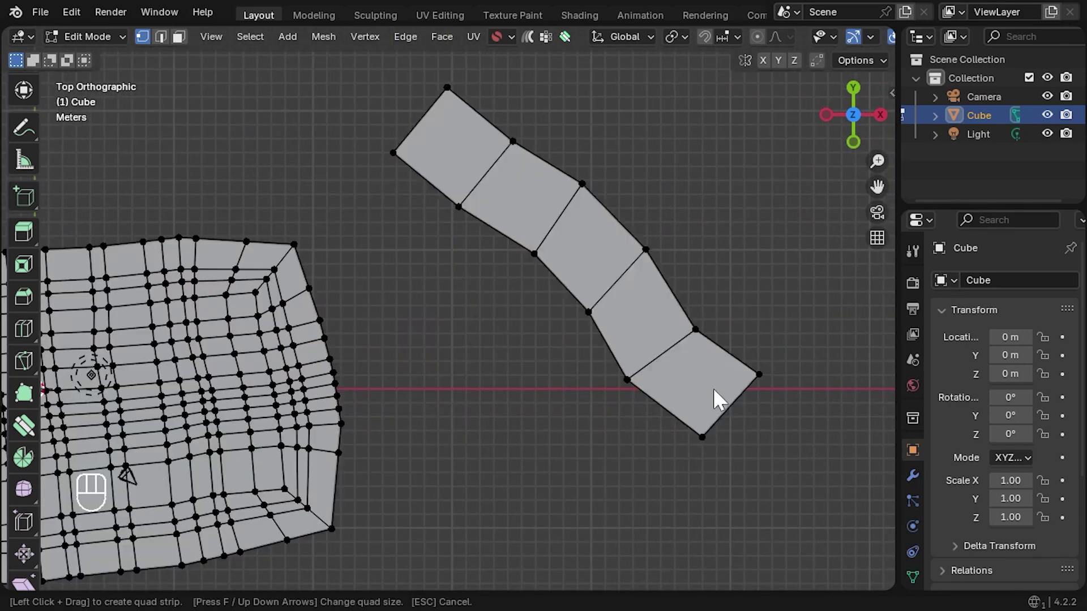
left_click_drag(716, 400, 490, 405)
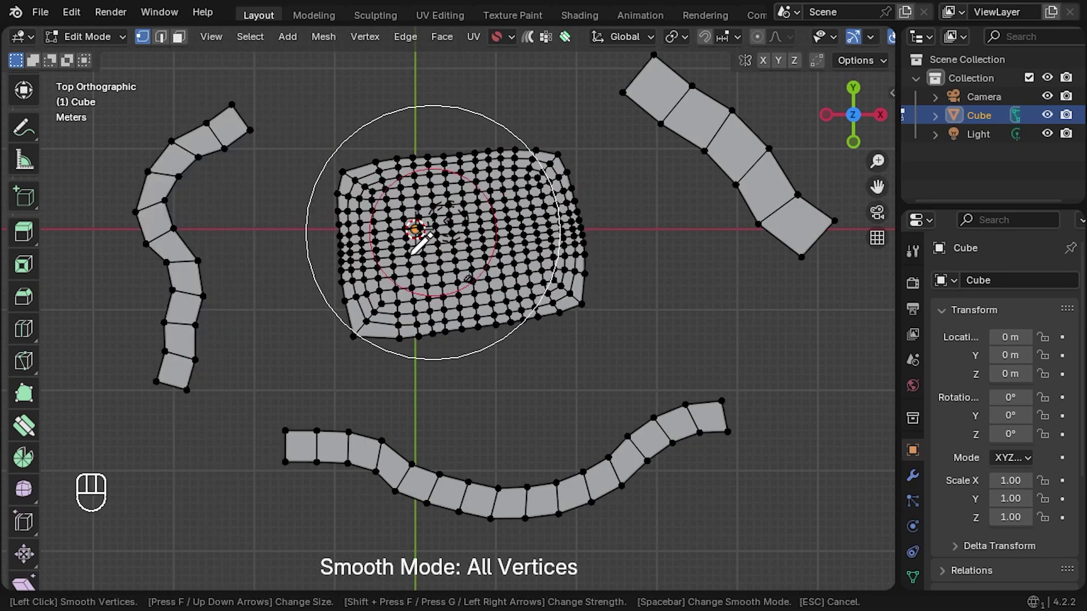
key("f")
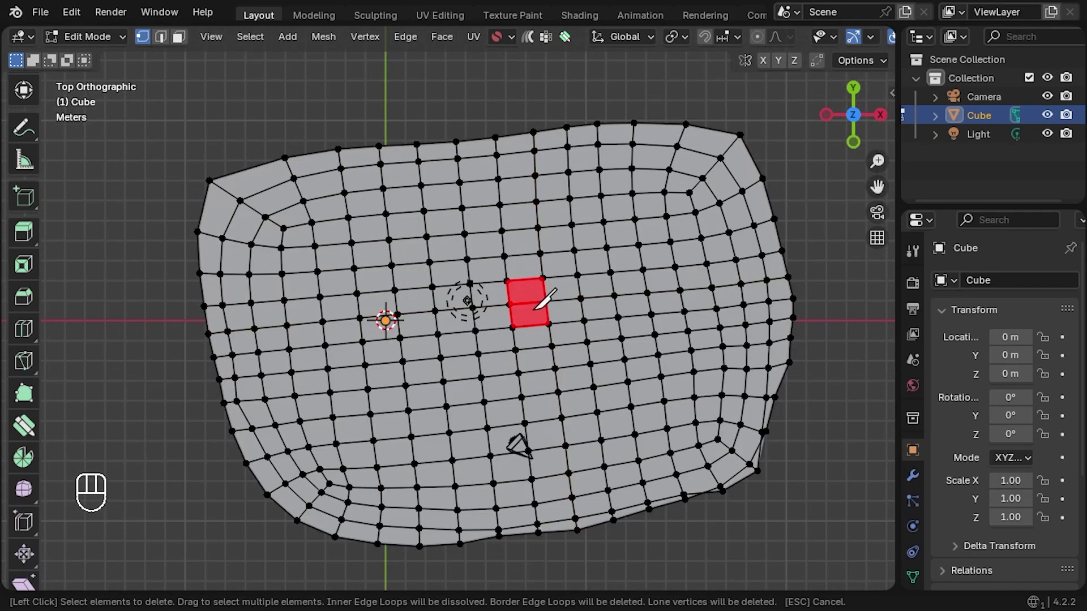
left_click(535, 300)
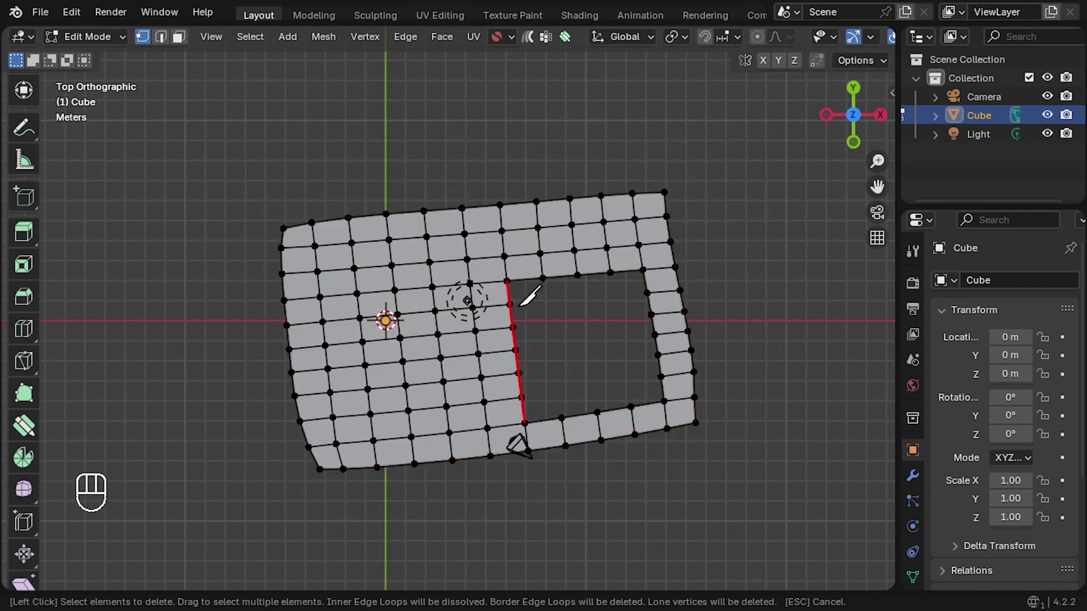
left_click_drag(530, 297, 529, 218)
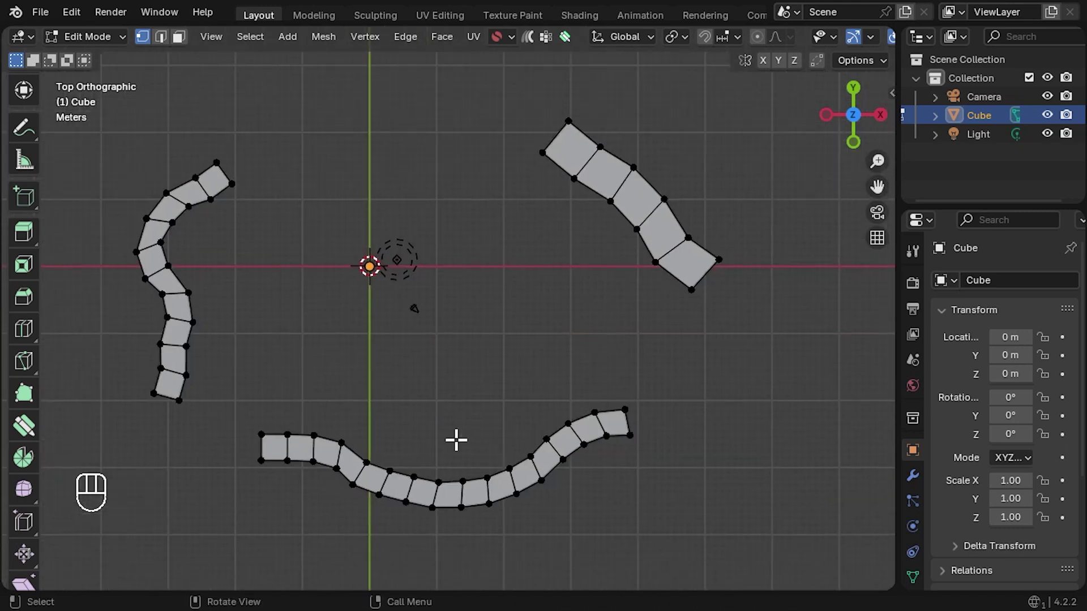
Open the Quad Maker pie menu and its tool settings
right_click(215, 85)
mouse_move(215, 91)
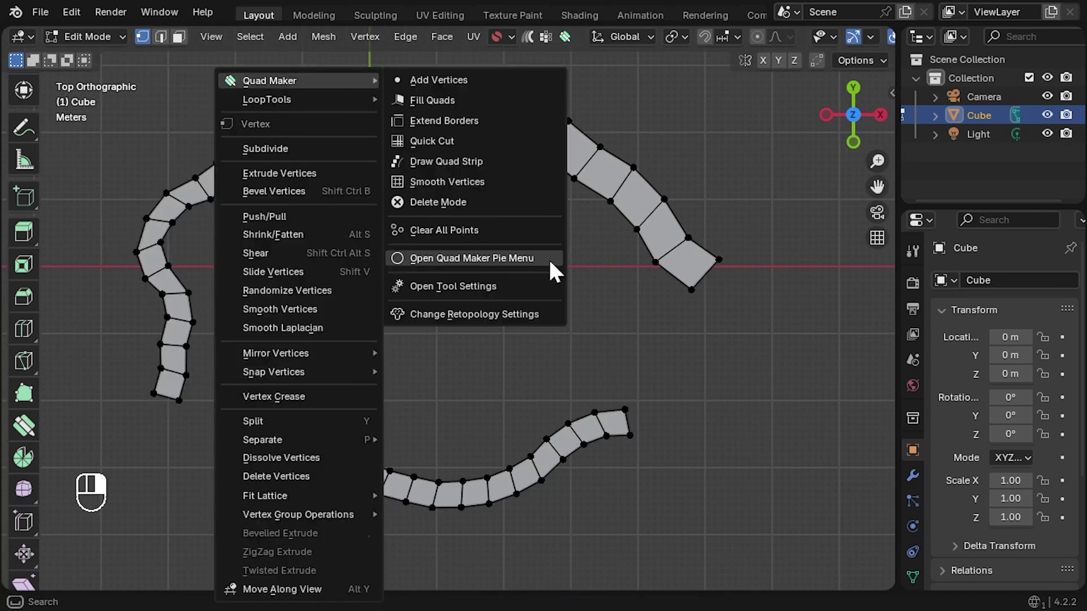
left_click(548, 258)
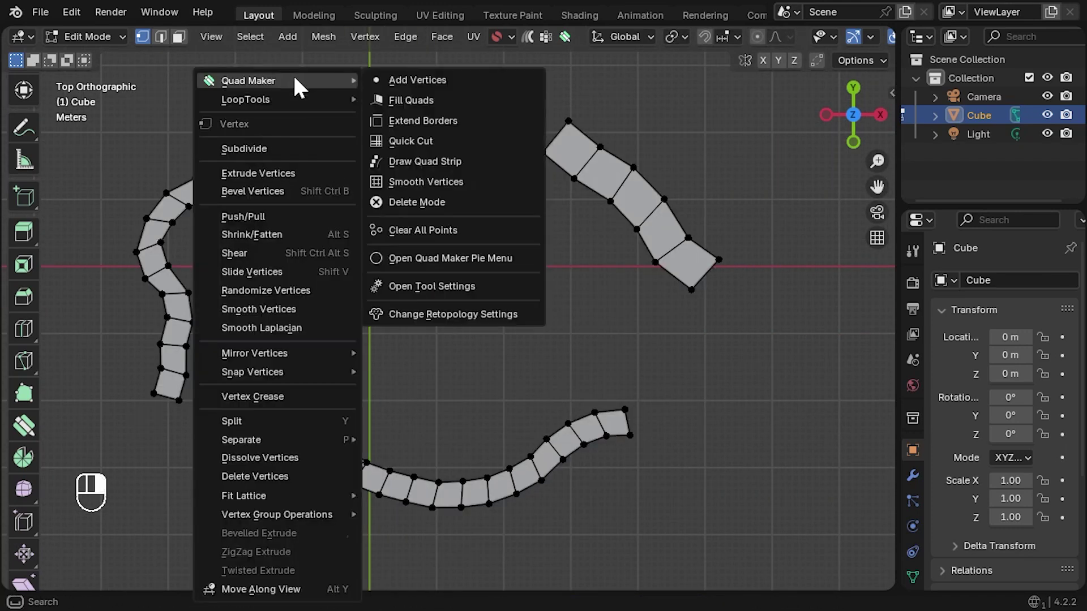
left_click(432, 286)
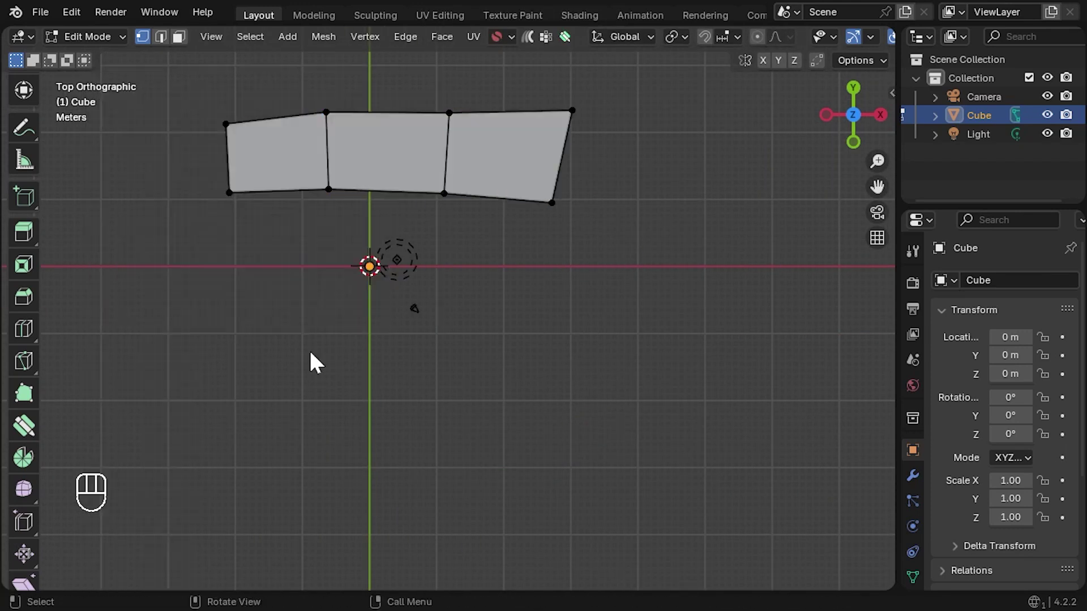
Add a second quad row below the eye strip and extend the cheek strip in loop mode
left_click_drag(315, 363, 298, 293)
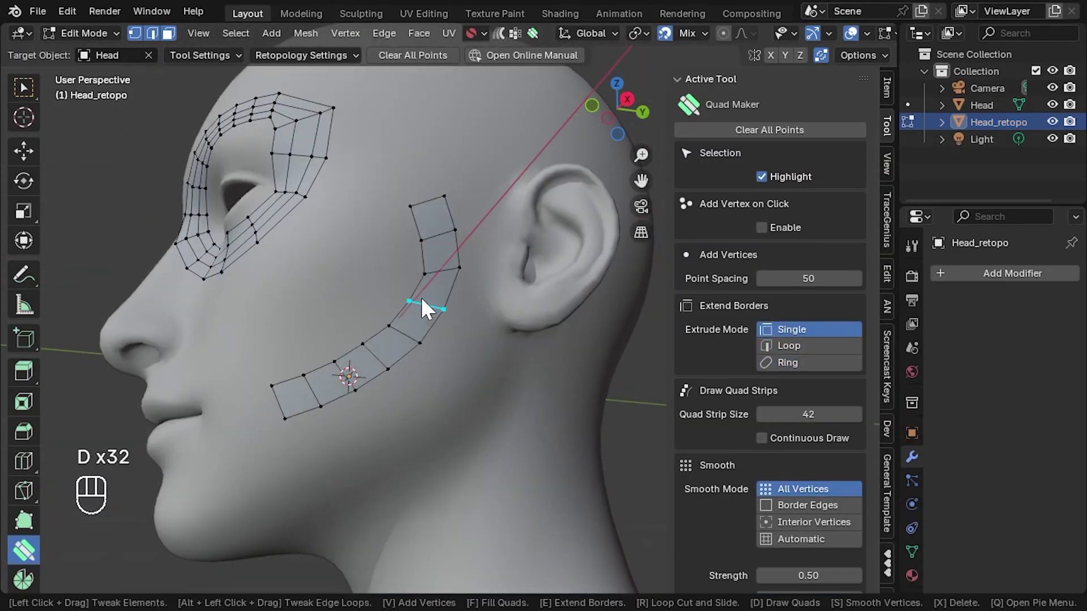
left_click_drag(421, 297, 399, 243)
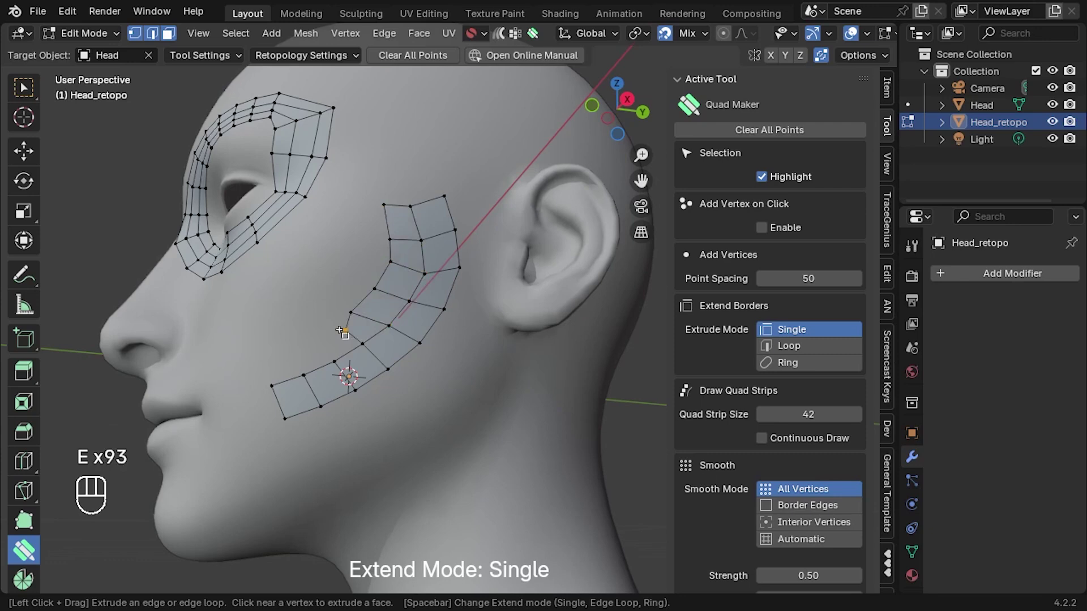
key("space")
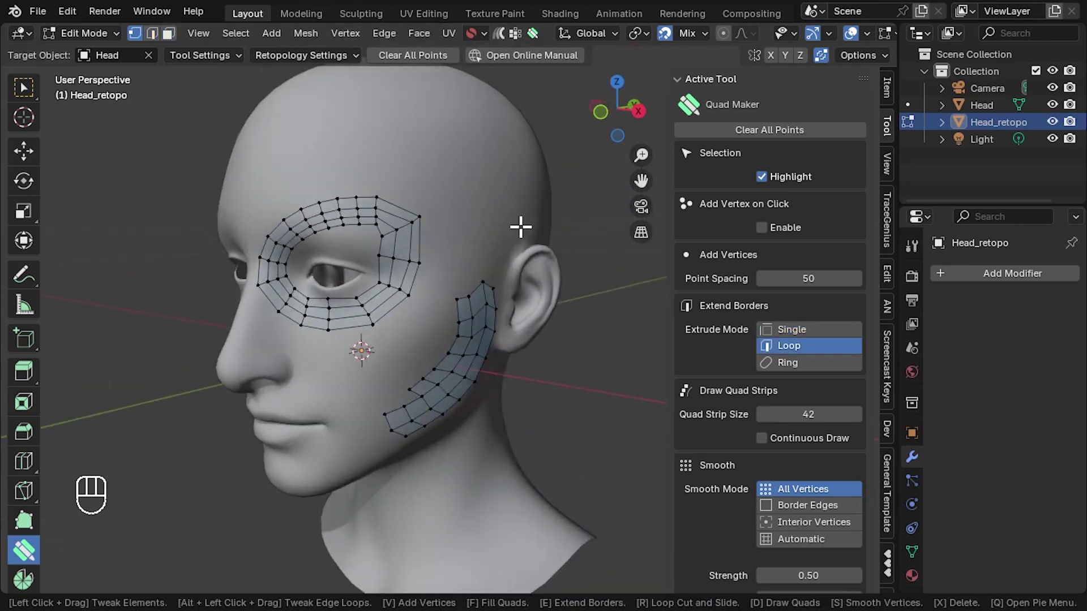
key("n")
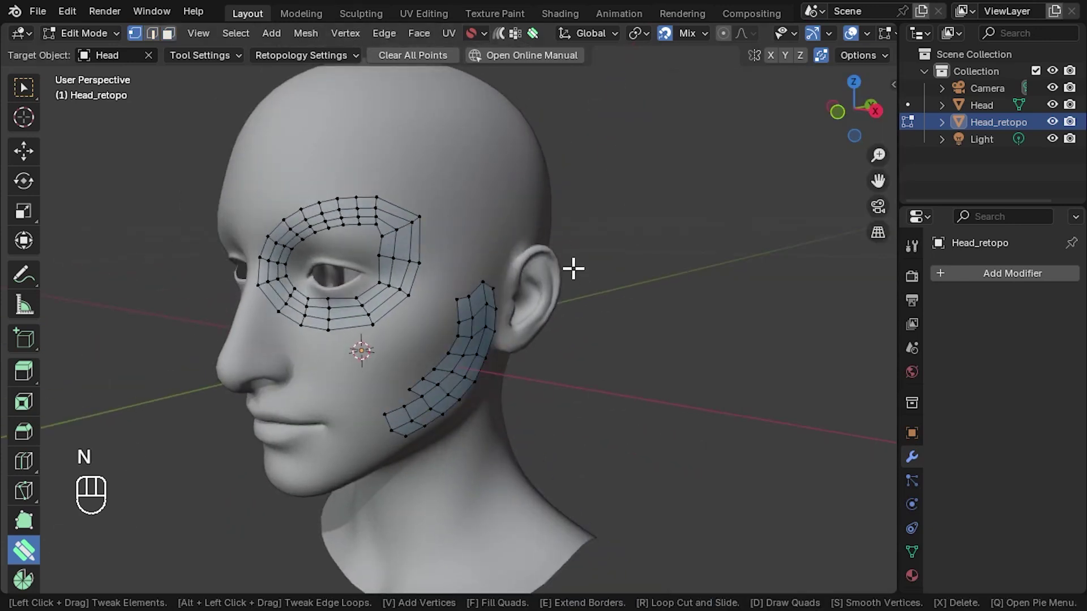
Reset the retopology settings to defaults, apply the preset, and try line width Thick before Default
right_click(572, 266)
left_click(623, 342)
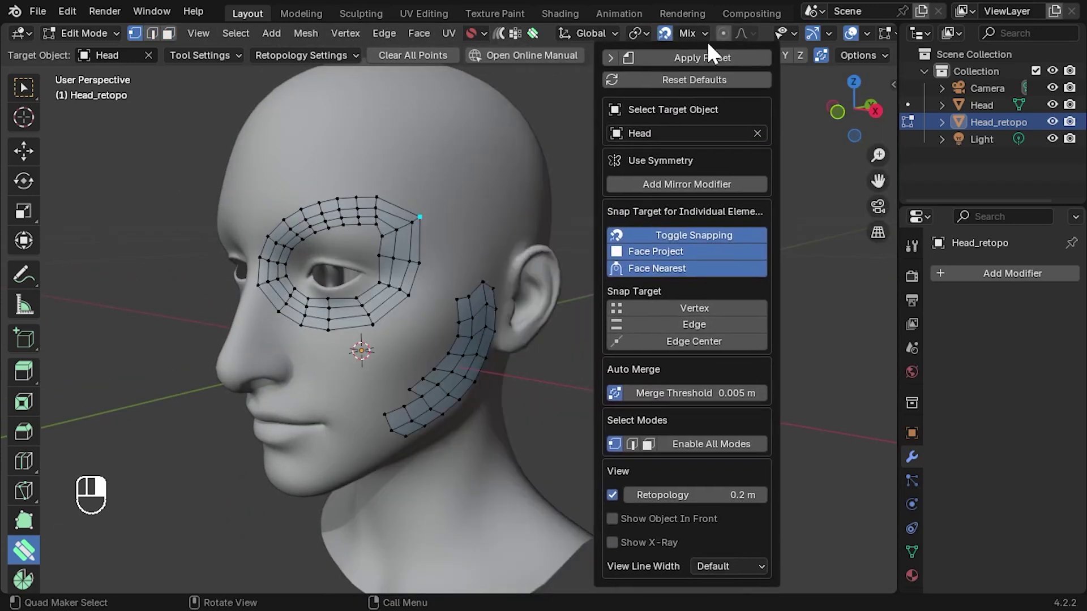
left_click(739, 79)
left_click(738, 58)
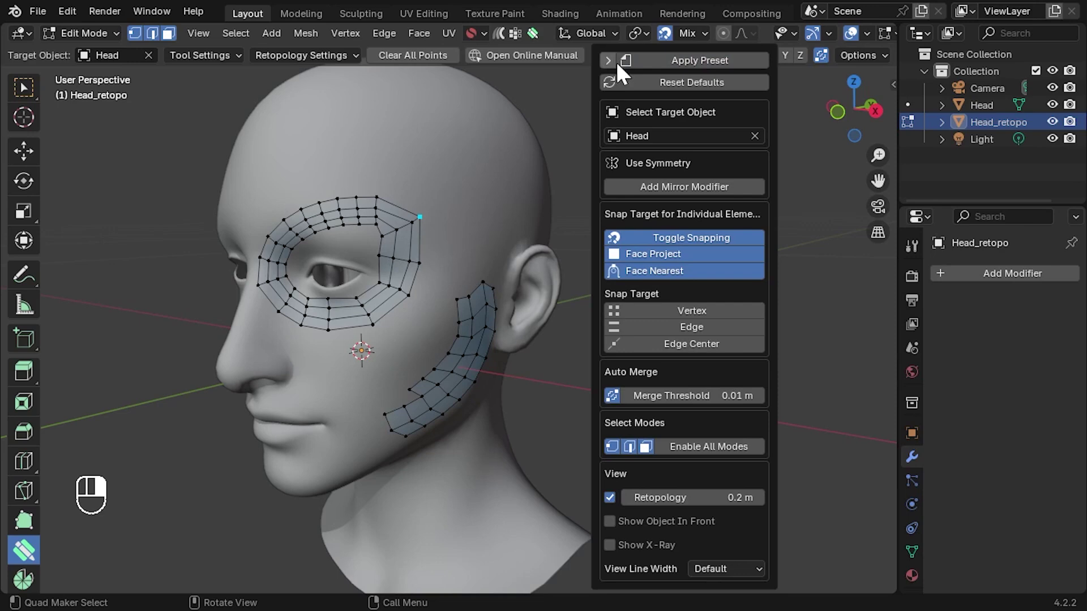
left_click(608, 60)
left_click(736, 82)
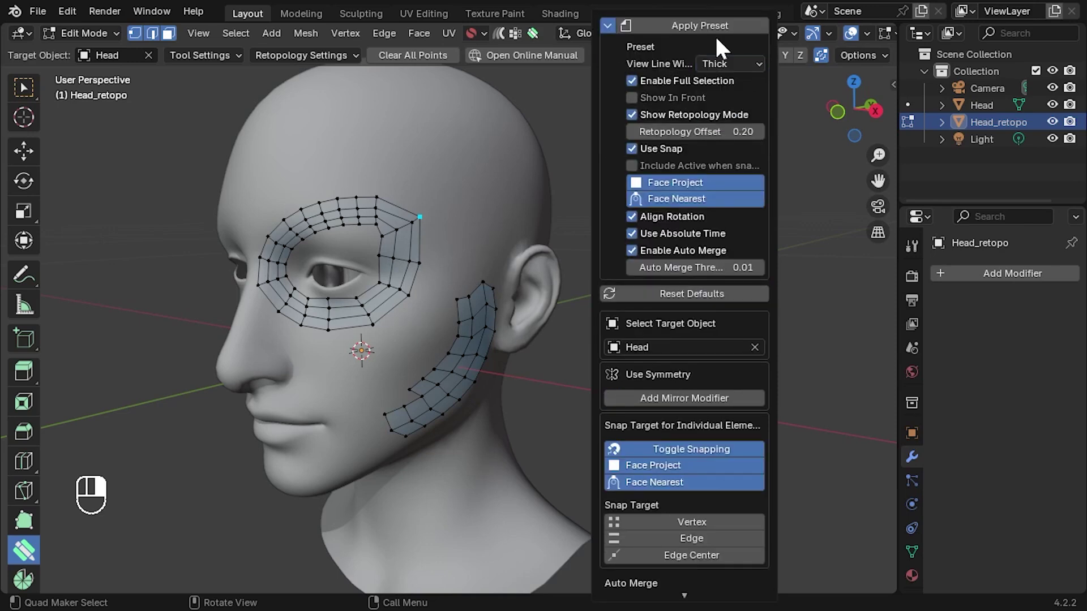
left_click(732, 63)
left_click(736, 119)
left_click(608, 26)
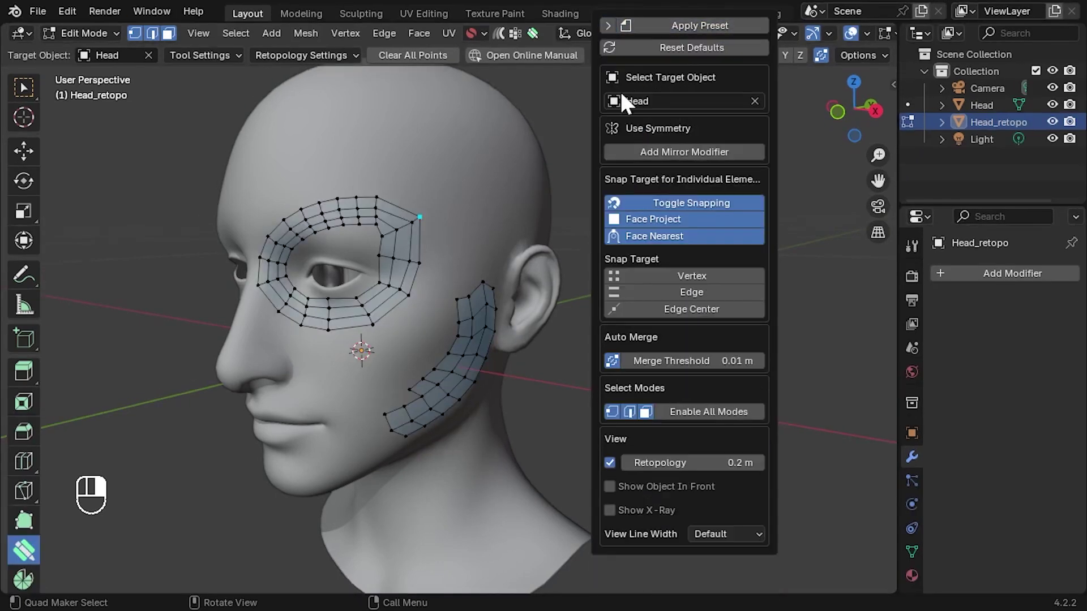
Add a Mirror modifier for symmetry and view the head from the front
left_click(737, 150)
scroll(716, 251, "down", 4)
middle_click_drag(396, 362, 546, 384)
Extend the border edges as a loop, then run Conform Object on the threaded part
key("e")
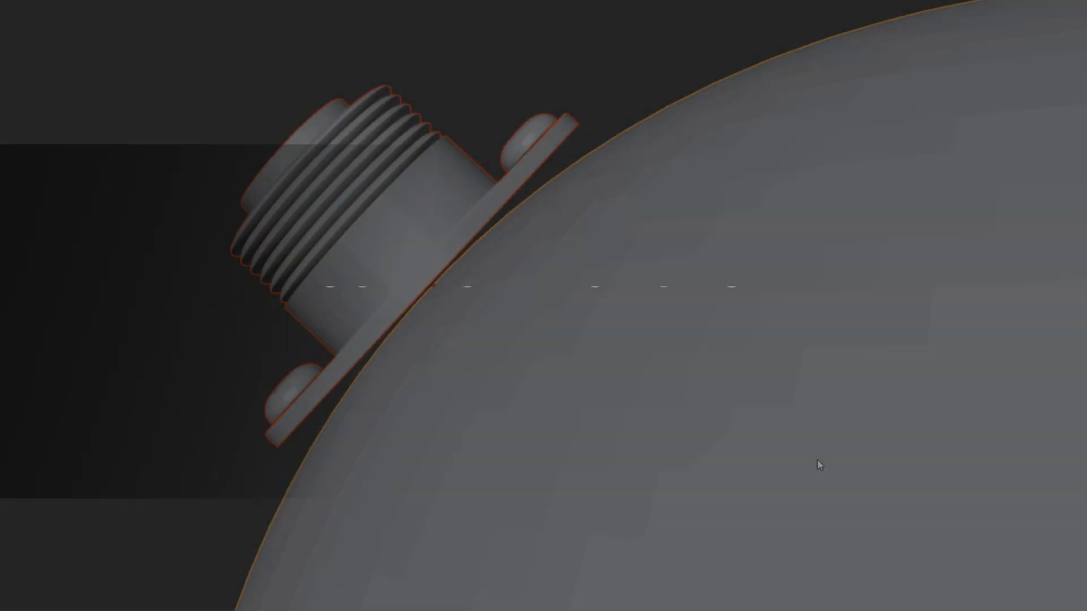
right_click(822, 459)
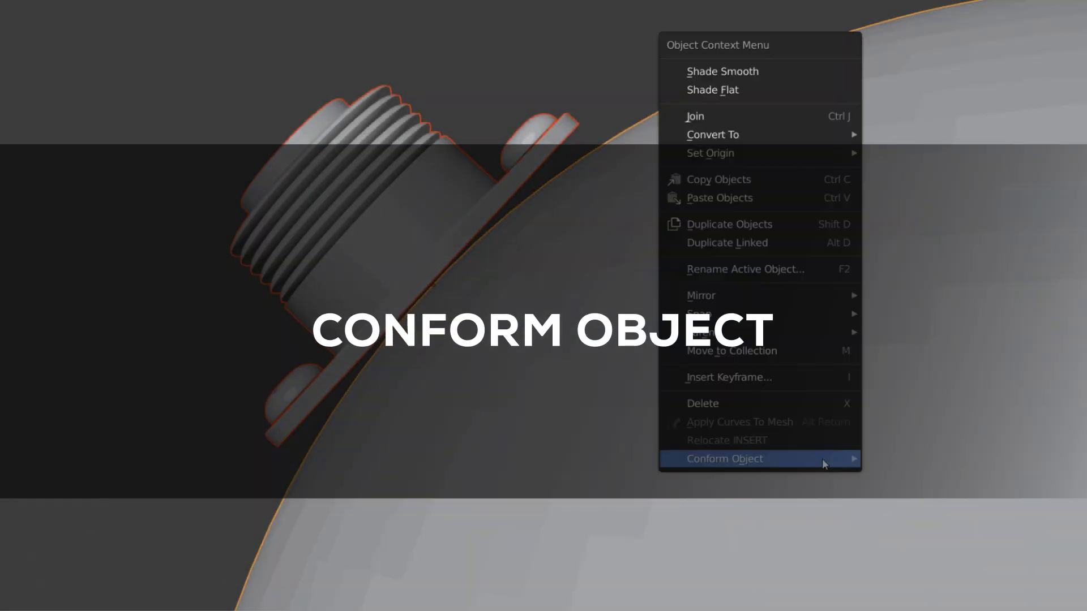
mouse_move(822, 458)
left_click(919, 464)
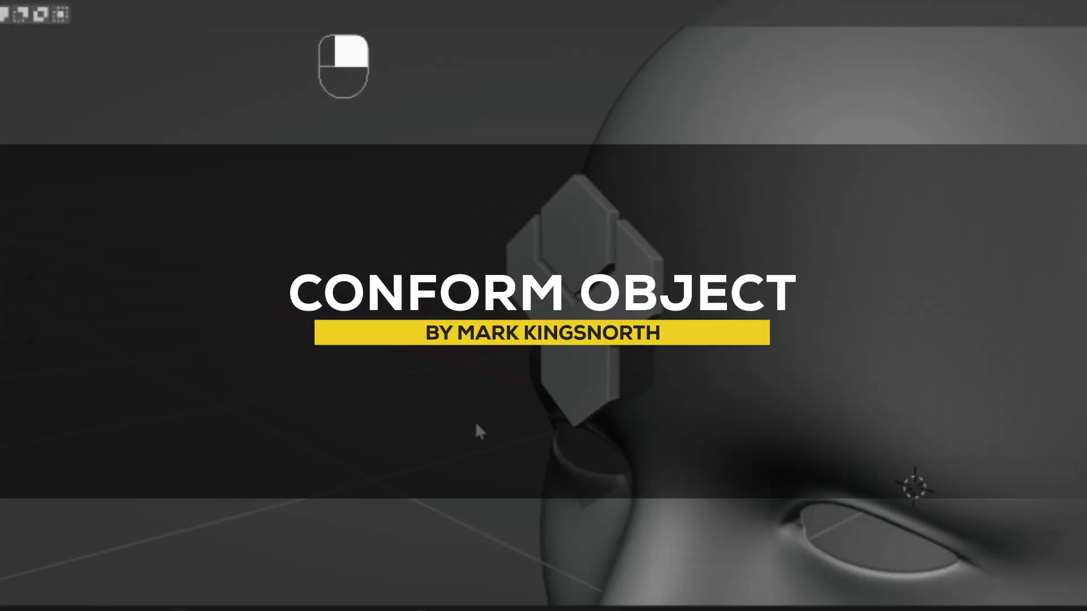
Conform the hexagonal insert onto the head with Gradient Effect turned off
left_click(593, 241)
left_click(886, 168, "shift")
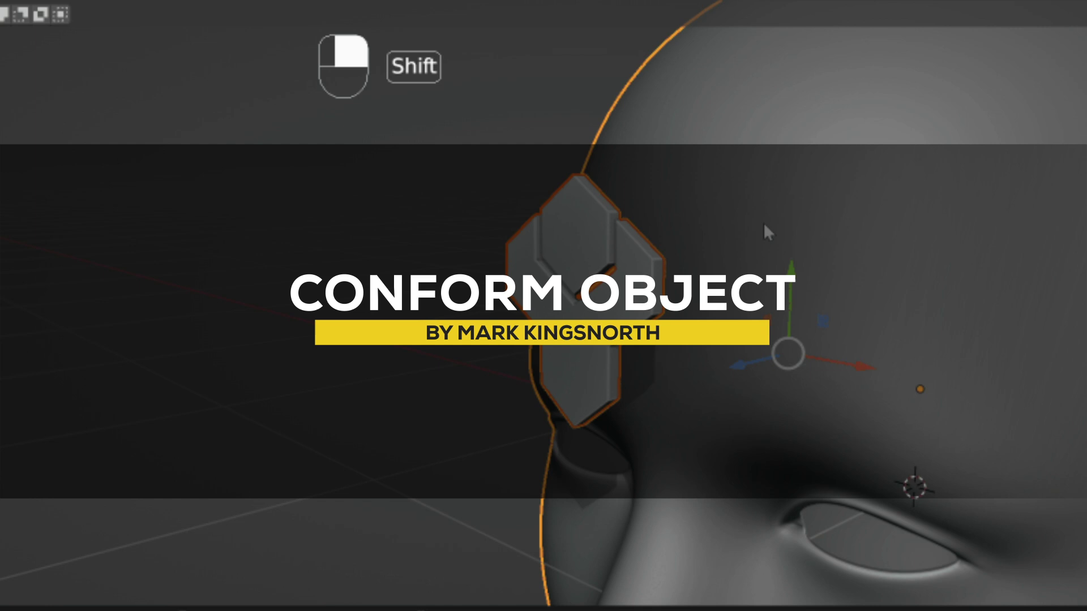
right_click(185, 114)
mouse_move(127, 530)
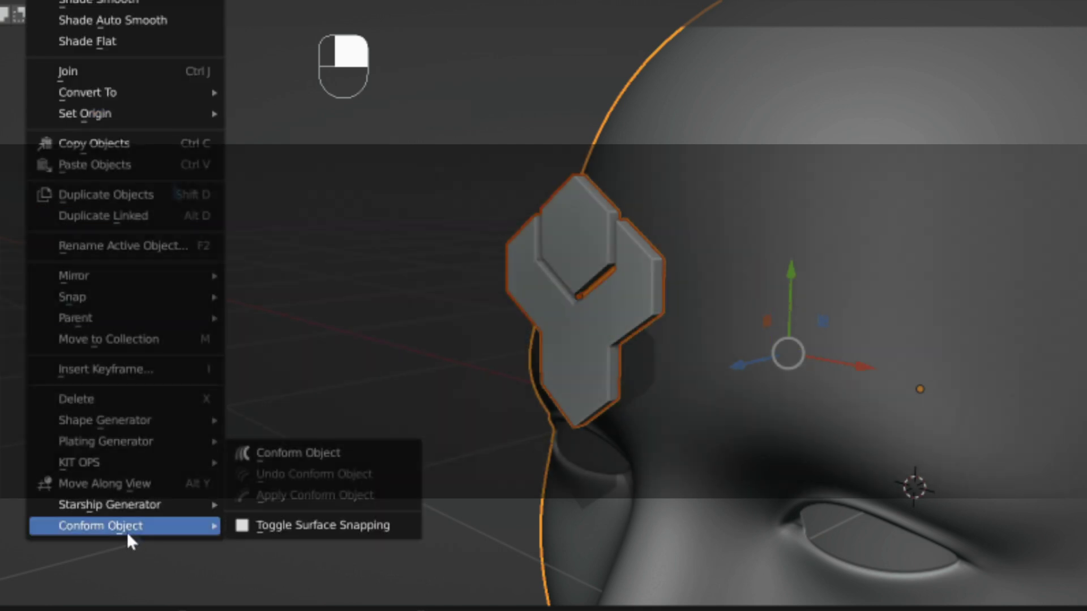
left_click(277, 452)
left_click(41, 586)
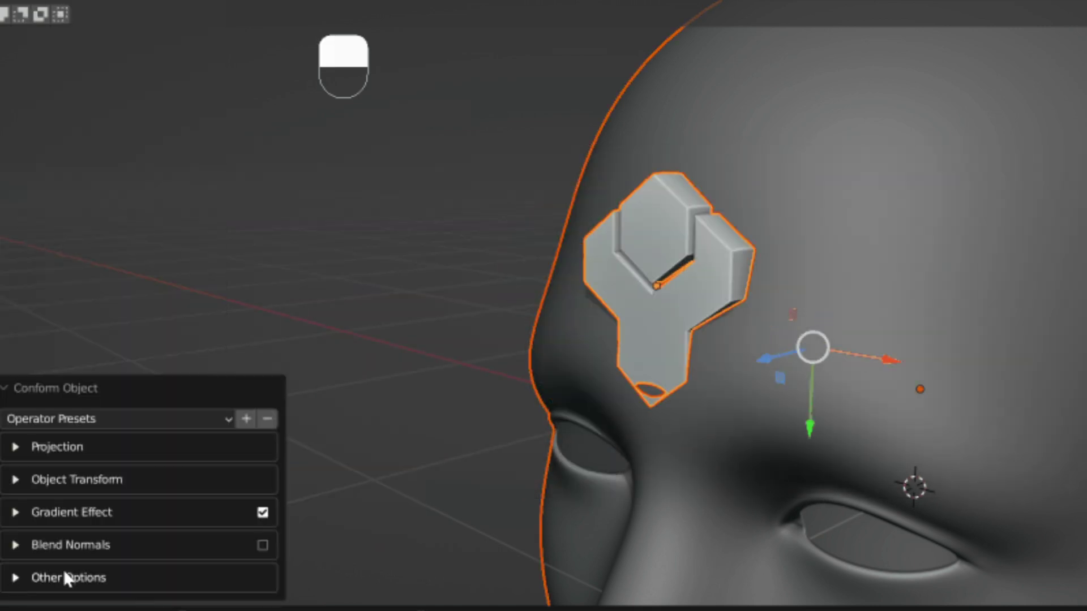
left_click(262, 512)
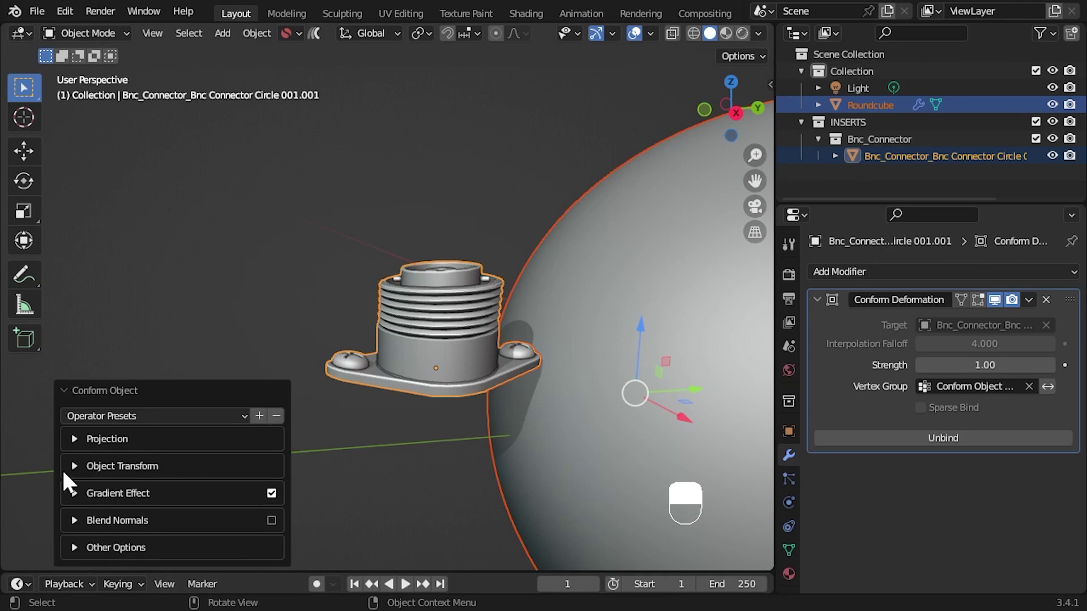
Tilt the connector to 74° X rotation with Y rotation reset to 0°
left_click(72, 466)
left_click_drag(227, 376, 339, 376)
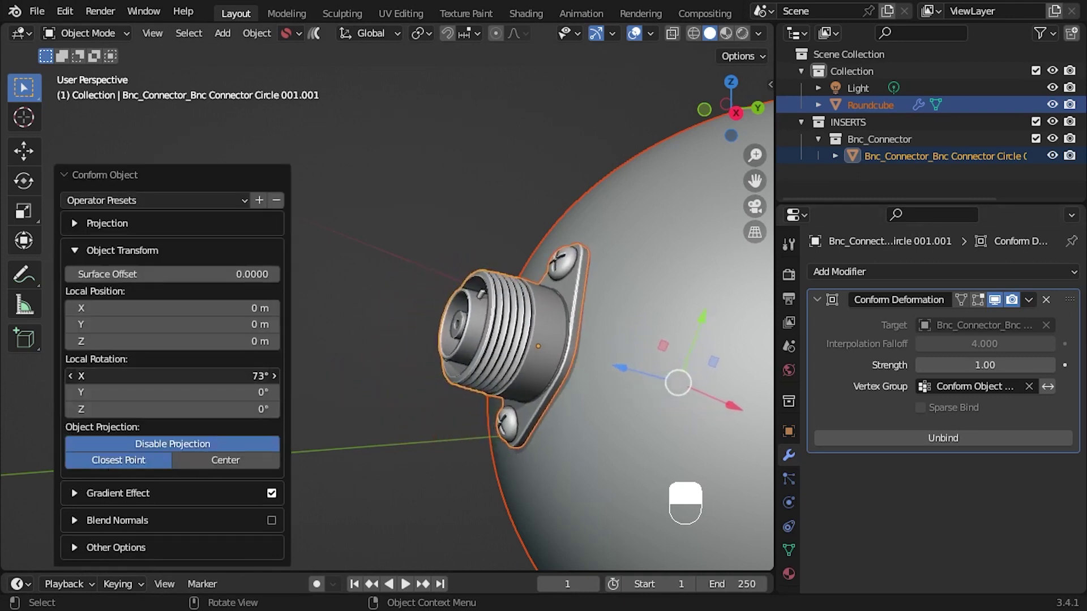
left_click_drag(227, 376, 238, 392)
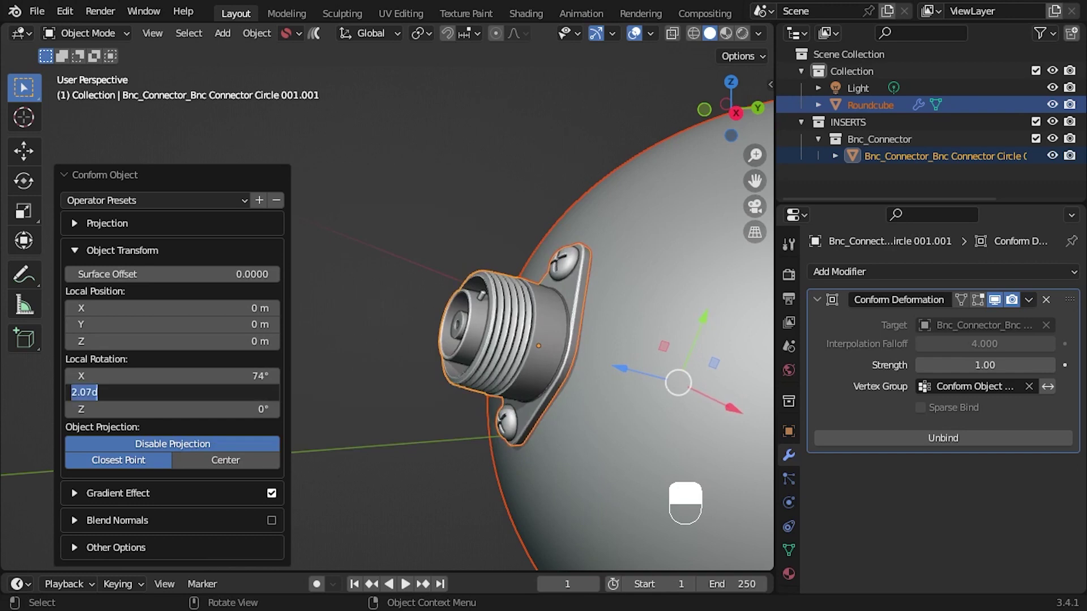
type("0")
key("Return")
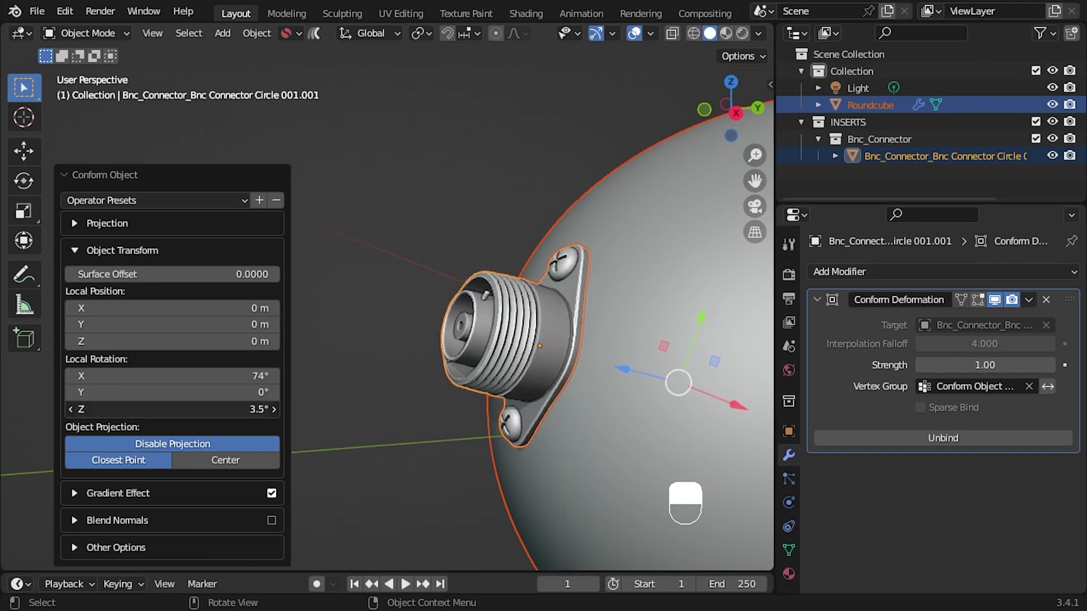
middle_click_drag(613, 398, 532, 349)
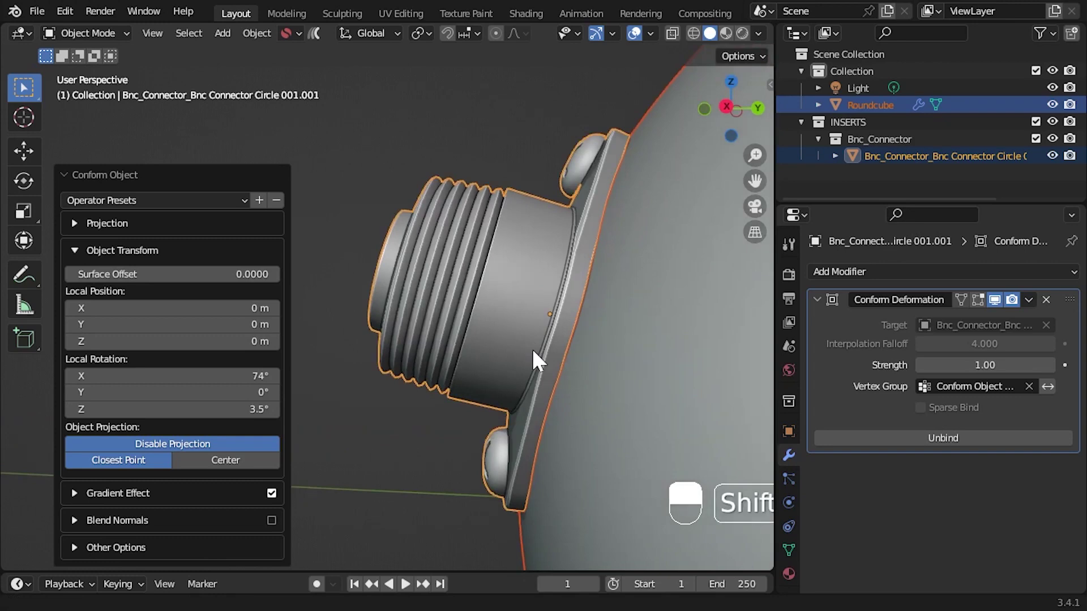
Tune the Gradient Effect End from 0.31 to 0.24, finally 0.42, then select the face insert
left_click(113, 493)
left_click_drag(227, 497, 240, 497)
middle_click_drag(544, 422, 512, 408)
left_click_drag(256, 496, 247, 497)
middle_click_drag(419, 456, 428, 448)
mouse_move(249, 497)
left_mouse_down()
mouse_move(283, 496)
mouse_move(264, 496)
left_mouse_up()
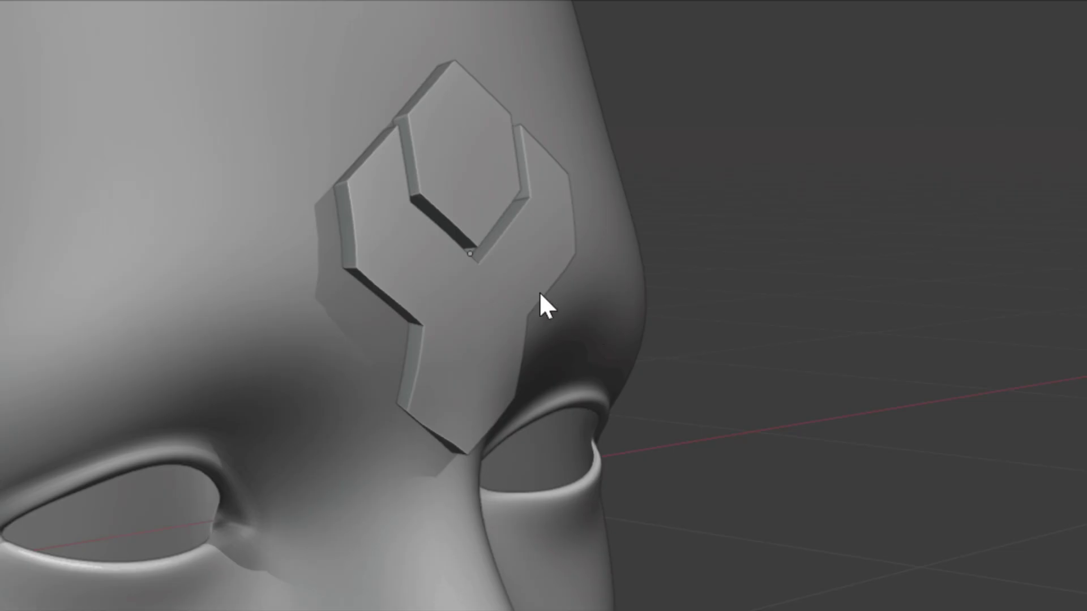
left_click(487, 272)
right_click(487, 270)
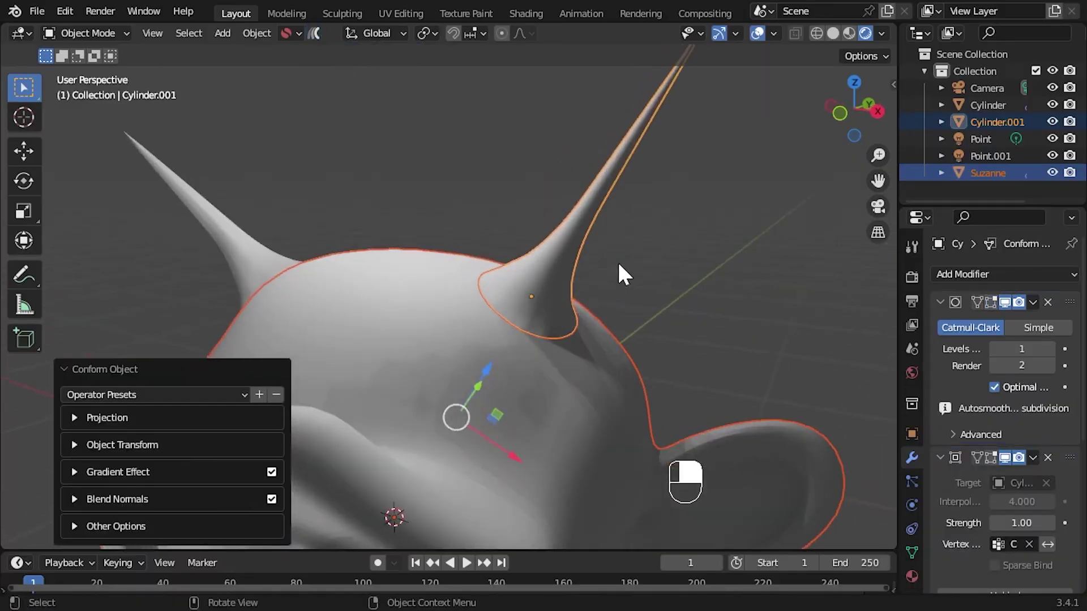
Hide overlays and raise the horned Suzanne's Blend Normals End to 0.93
left_click(758, 32)
middle_click_drag(711, 323, 412, 505)
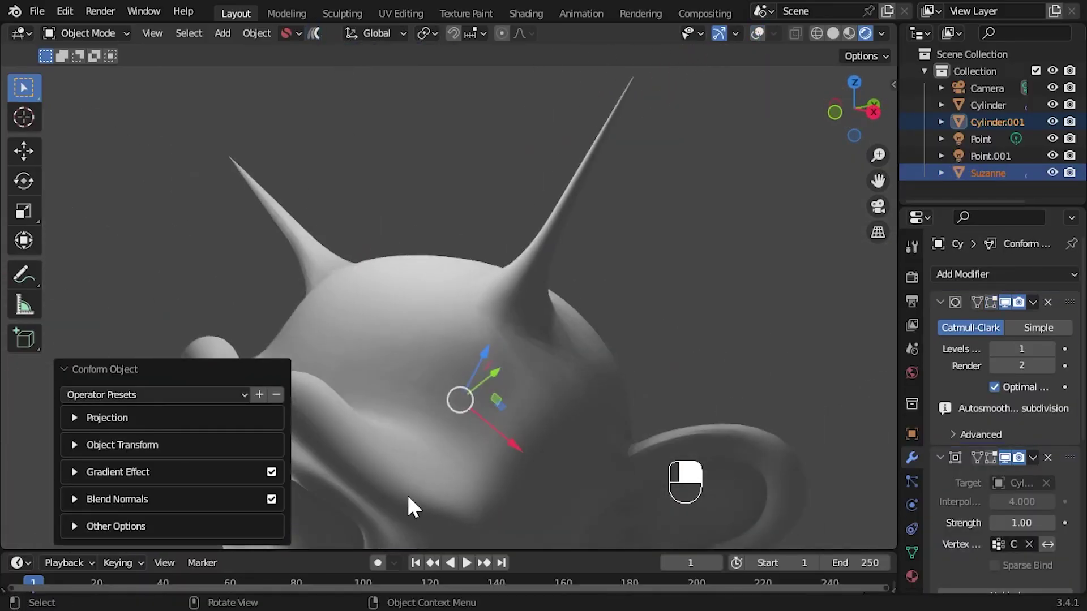
left_click(120, 506)
left_click_drag(249, 450, 317, 450)
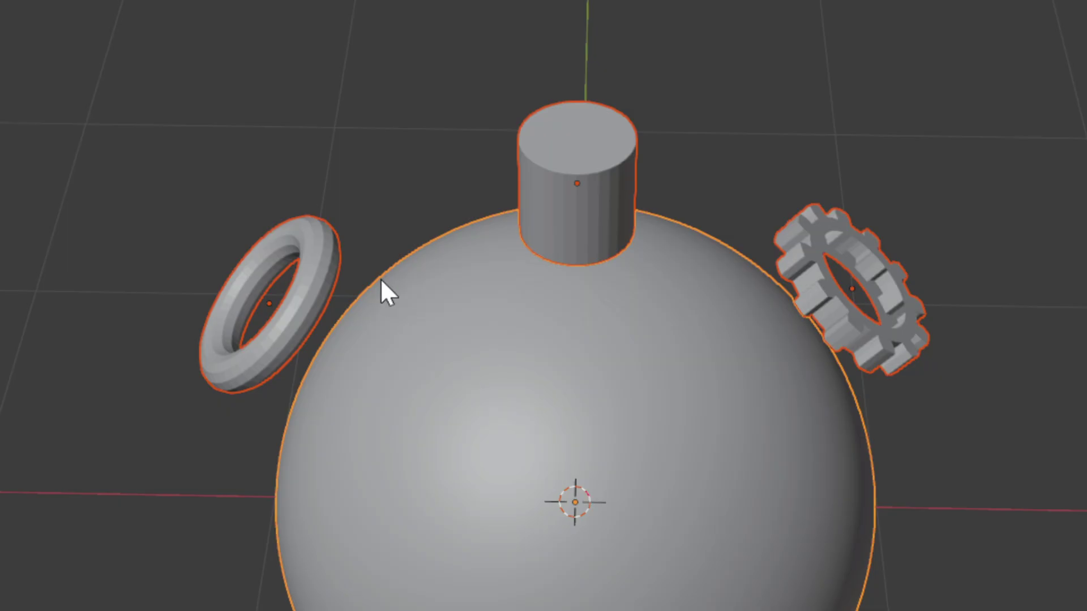
Conform the torus, cylinder and gear onto the sphere
right_click(380, 279)
mouse_move(443, 283)
left_click(508, 280)
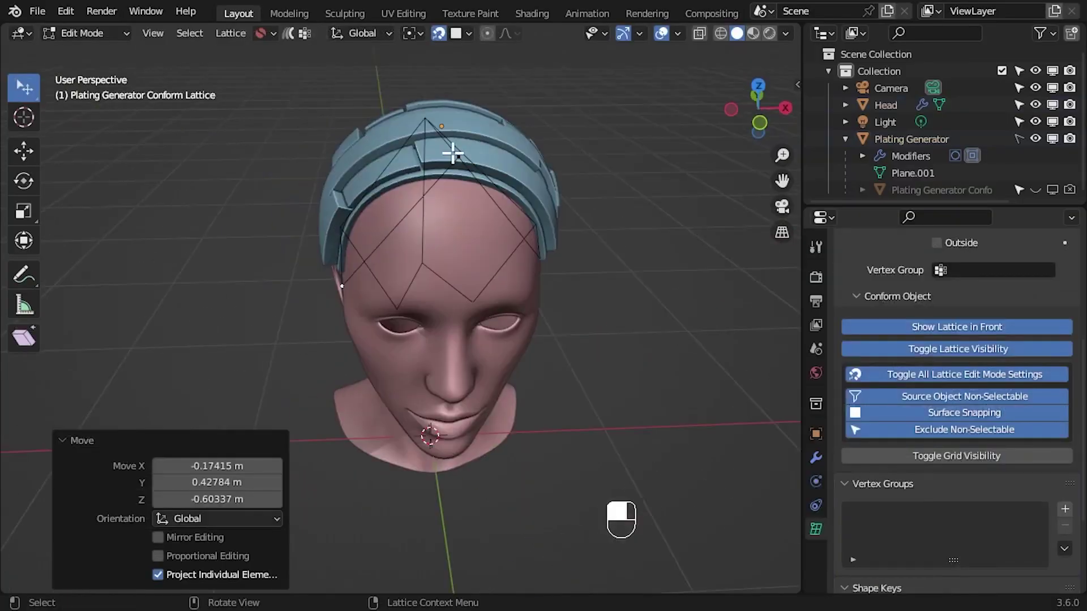
Move several groups of lattice points around the head
middle_click_drag(451, 153, 364, 391)
key("g")
left_click(537, 263)
key("g")
left_click(469, 316)
key("g")
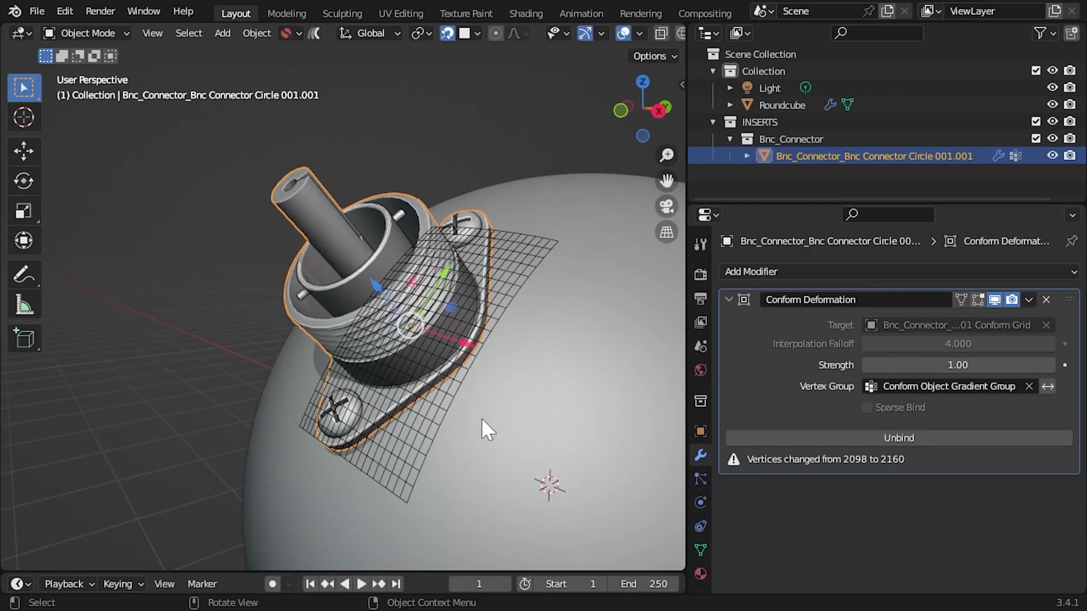
Make Roundcube active and conform the connector onto it
left_click(481, 418, "shift")
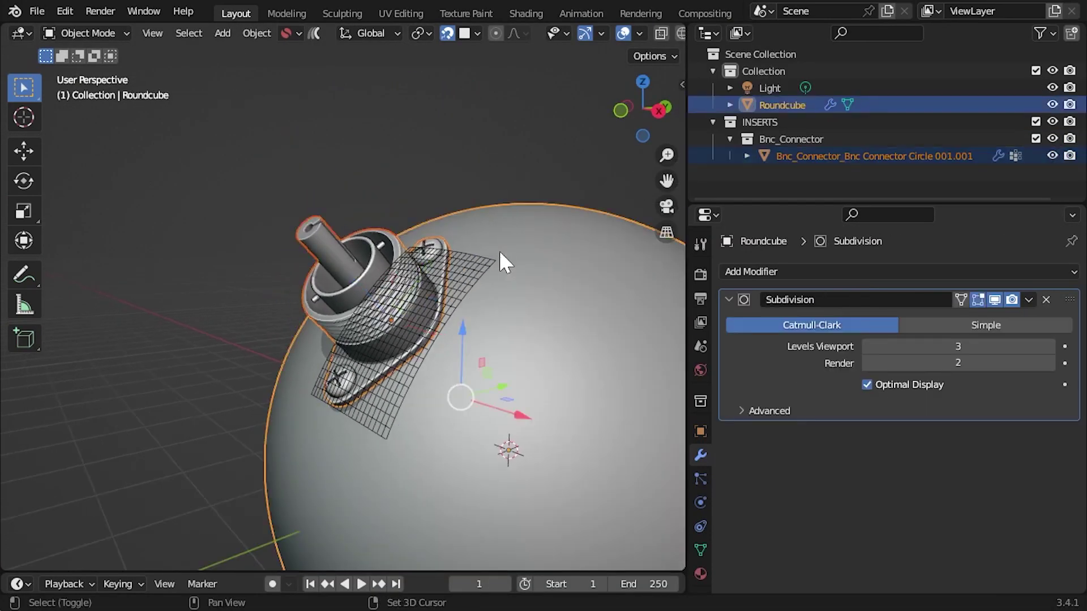
left_click(314, 33)
middle_click_drag(439, 336, 534, 365)
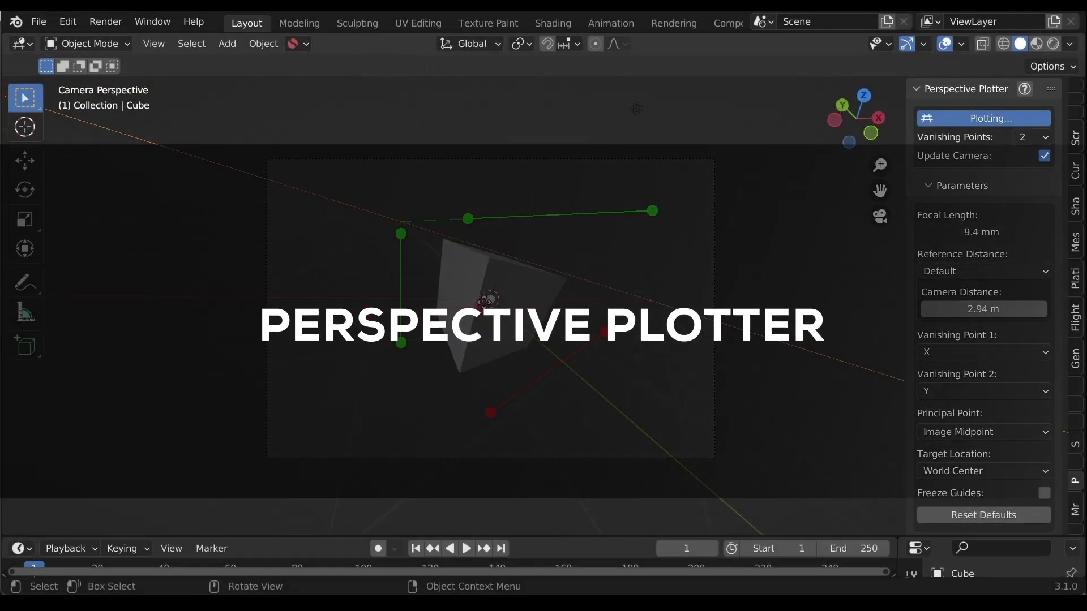
Move a red guide, extrude part of the jet off the Z axis, and move the top green guide
left_click_drag(490, 262, 485, 254)
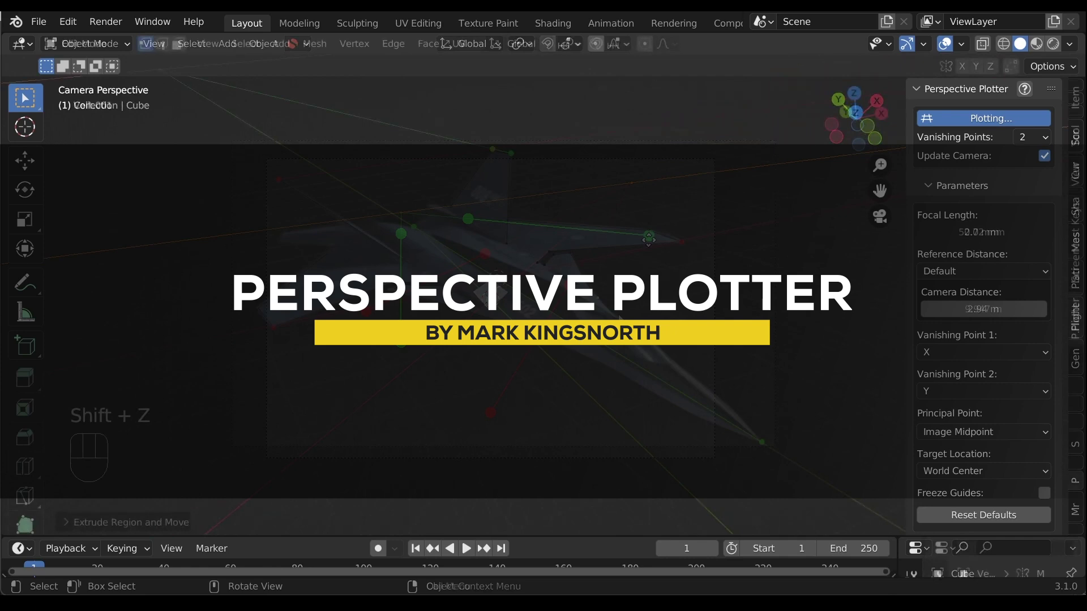
key("e")
key("shift+z")
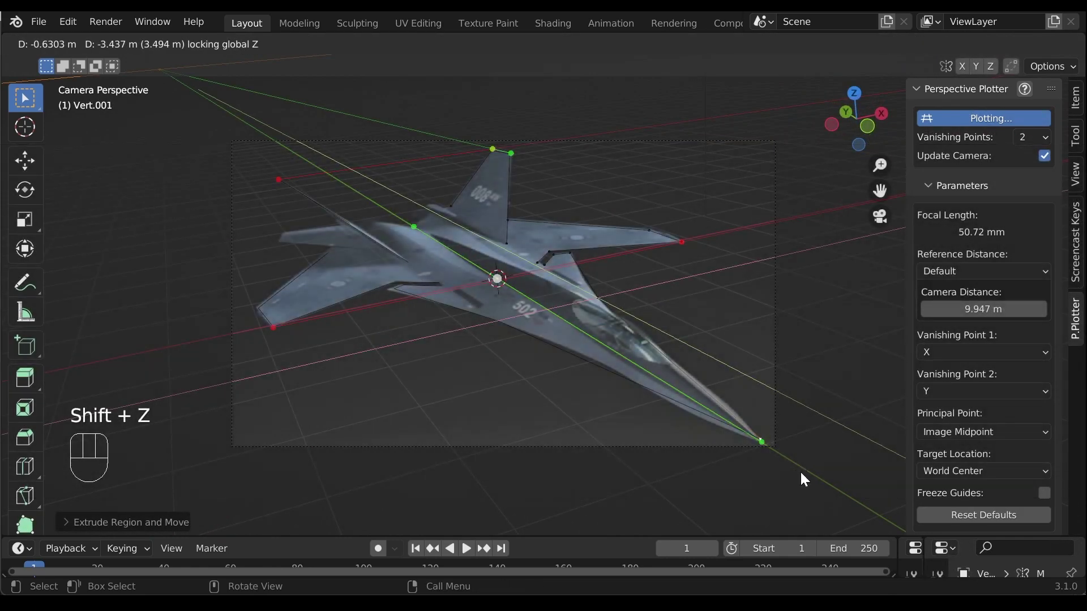
left_click(801, 474)
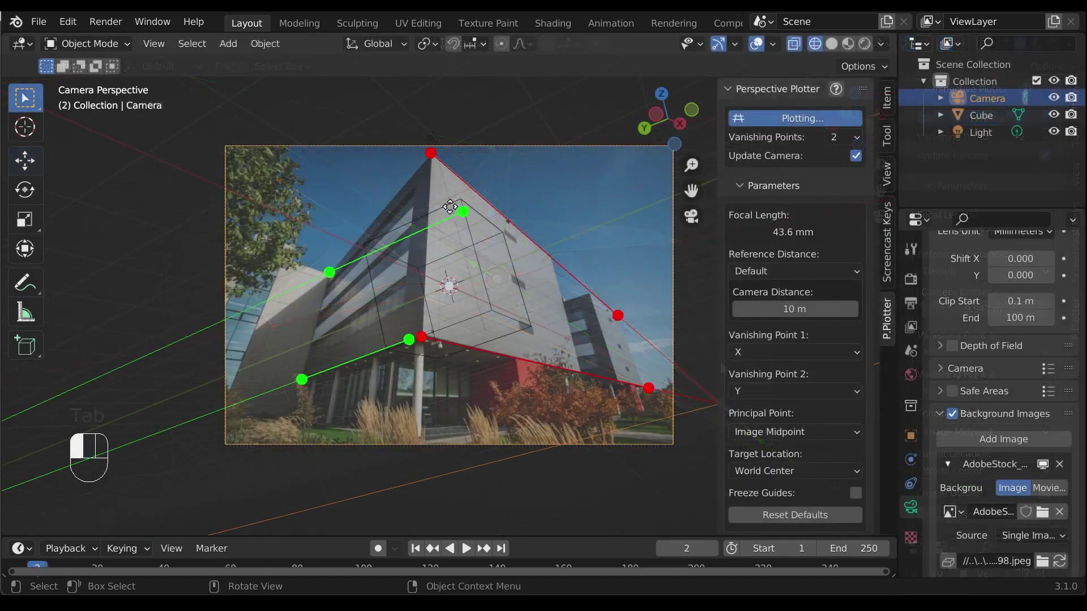
left_click_drag(461, 208, 423, 185)
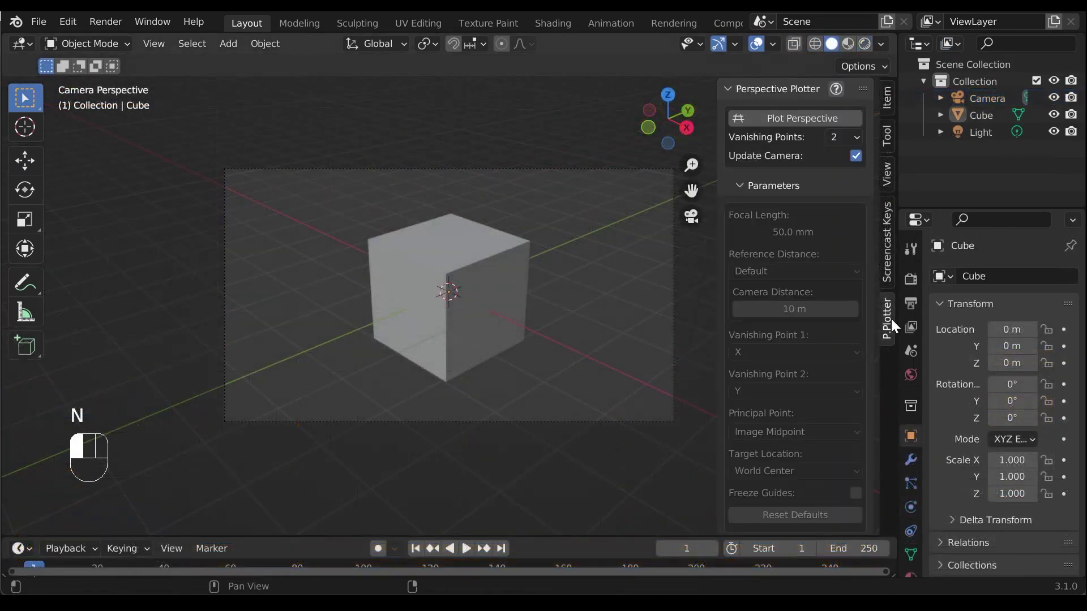
Turn on Plot Perspective, shift the green guide endpoint right, and reposition three red guide points
left_click(803, 117)
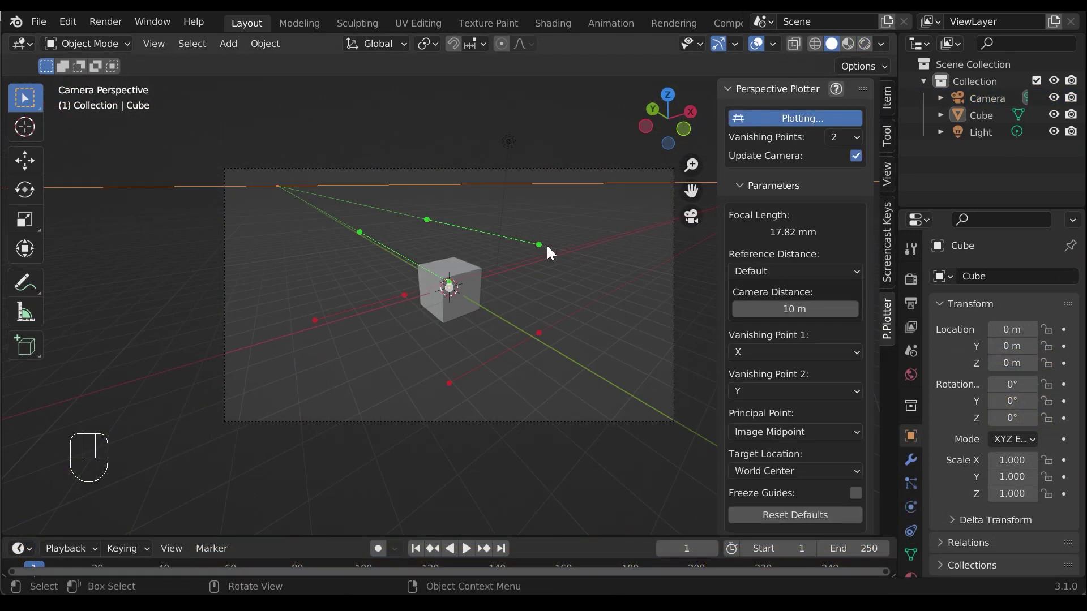
left_click_drag(537, 247, 562, 254)
mouse_move(406, 295)
left_mouse_down()
mouse_move(427, 314)
mouse_move(413, 295)
left_mouse_up()
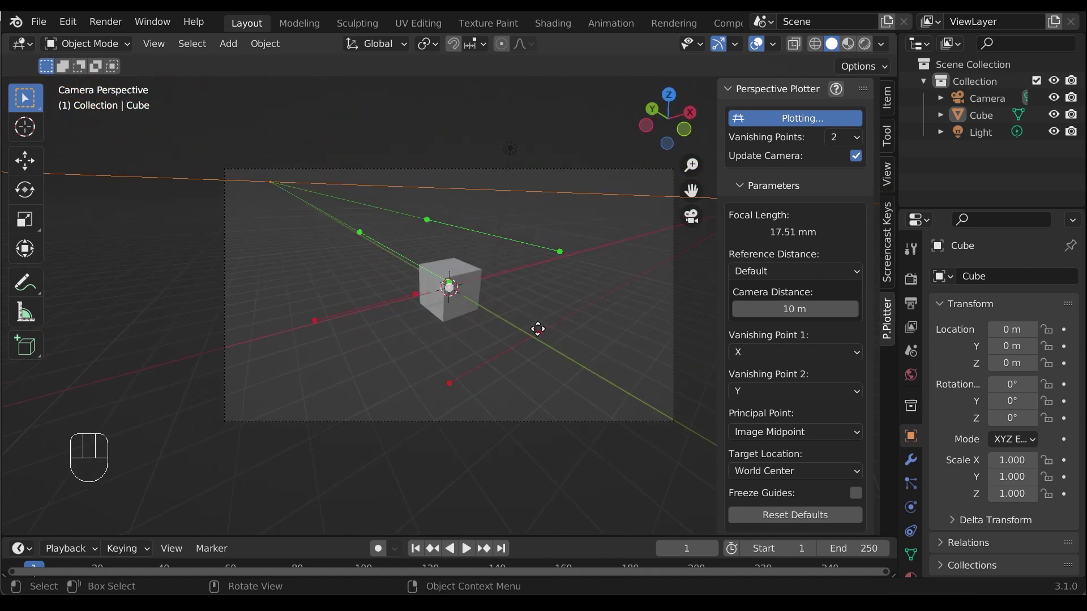
left_click_drag(538, 329, 508, 305)
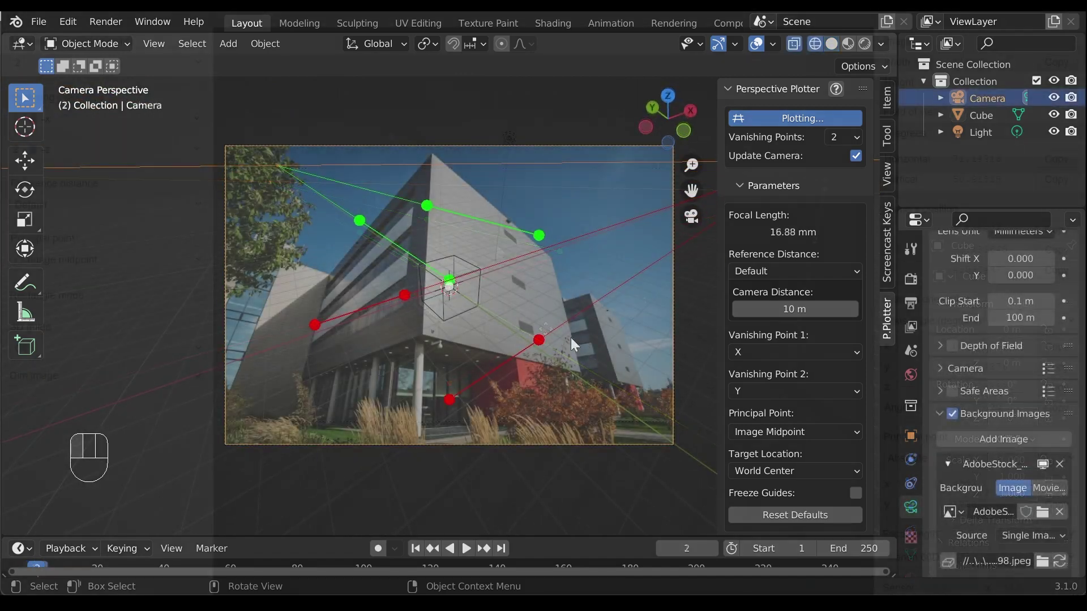
left_click_drag(431, 350, 429, 344)
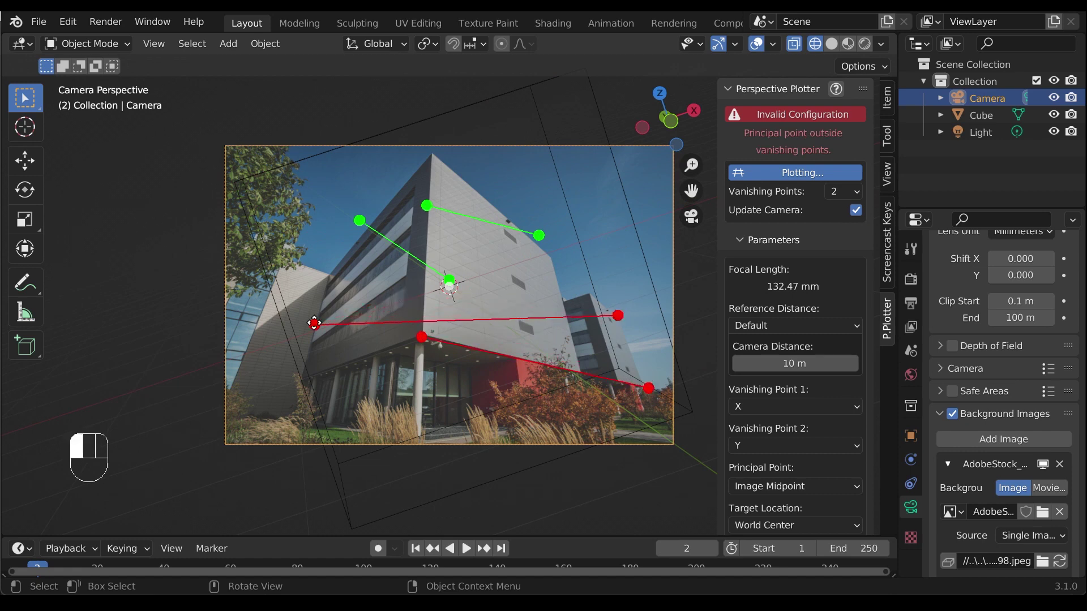
Line the red guide up with the building's top edge and the green guides with its sides, then grab the cube
left_click_drag(315, 324, 434, 146)
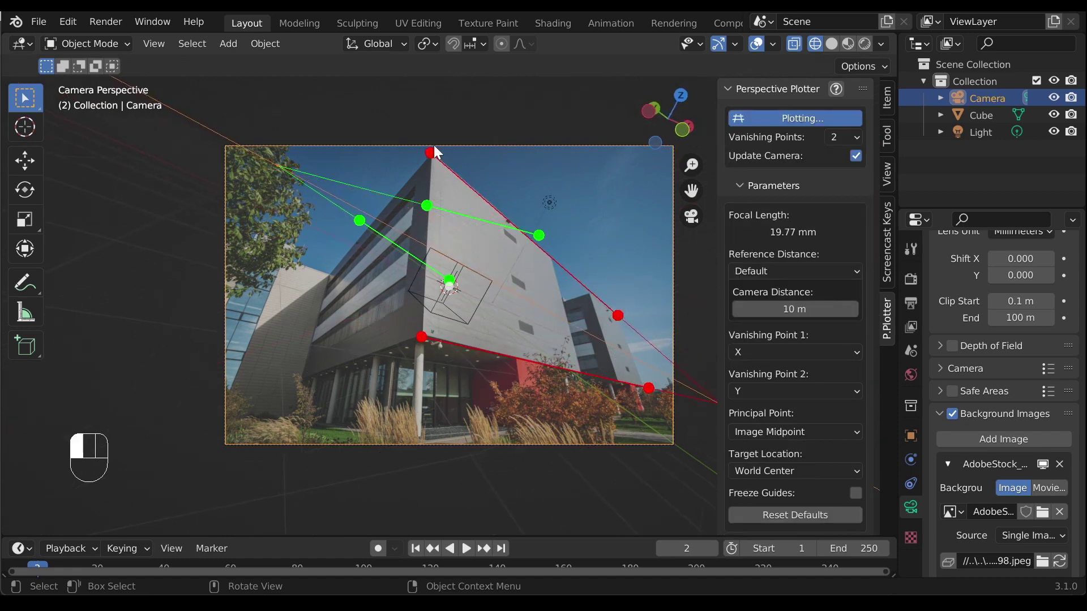
left_click_drag(360, 220, 298, 399)
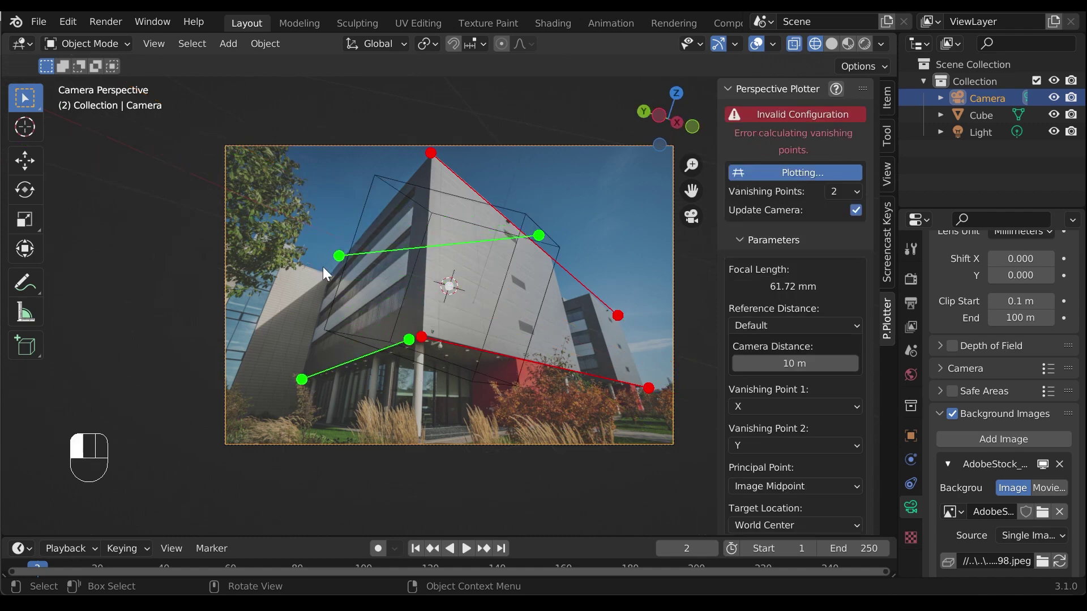
left_click_drag(539, 235, 420, 166)
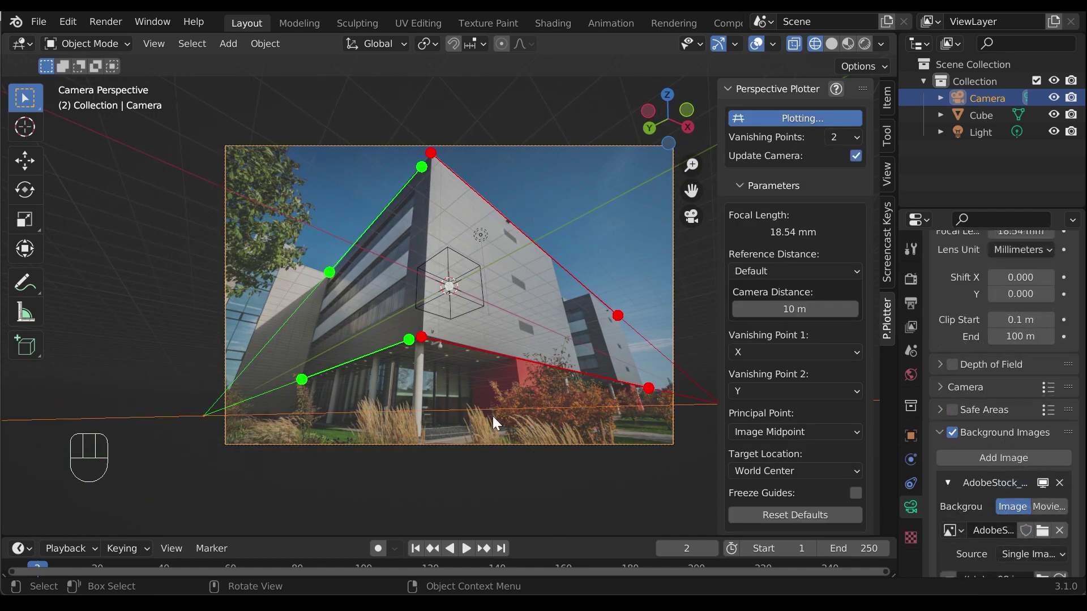
left_click(480, 282)
key("g")
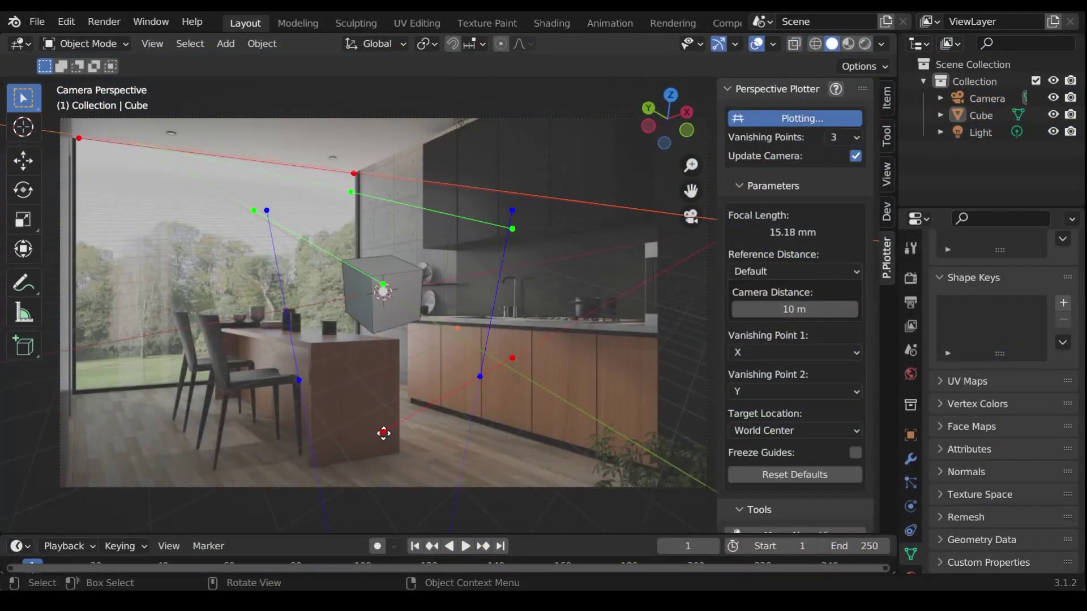
Fit a perspective guide and the blue vertical guides to the kitchen edges, then tweak Camera Distance
left_click_drag(346, 181, 527, 364)
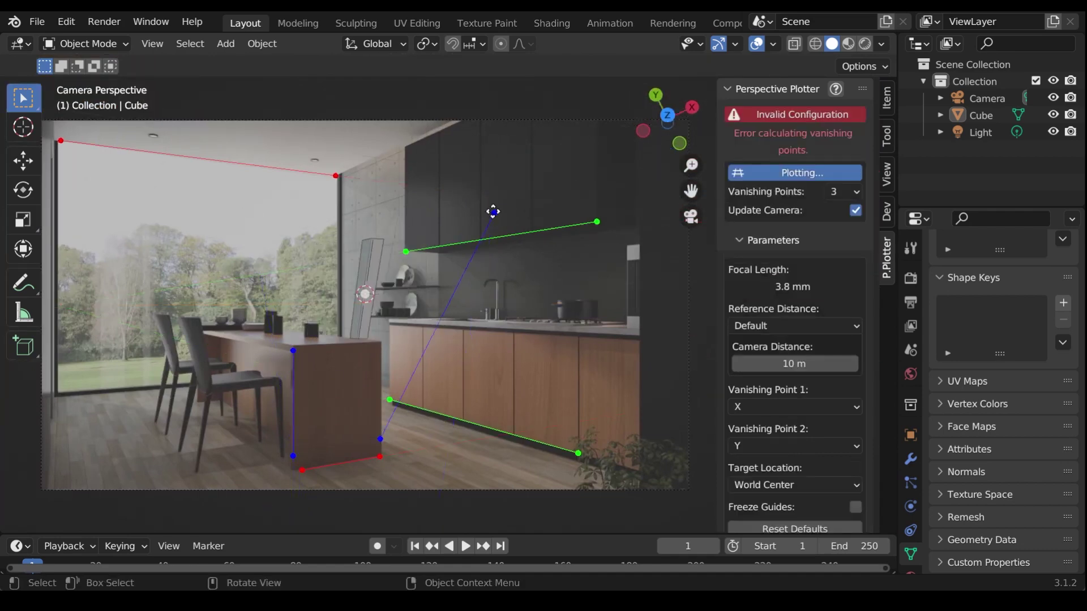
left_click_drag(492, 211, 57, 390)
left_click_drag(795, 309, 784, 309)
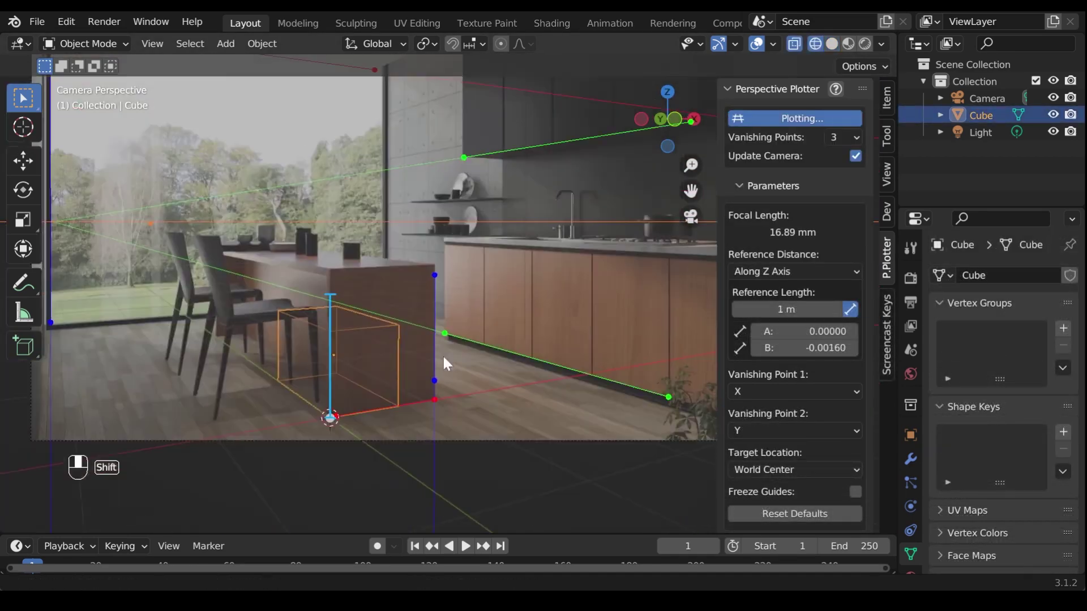
Set the Reference Length to 0.7 m and nudge the reference line's top end up
scroll(396, 334, "up", 3)
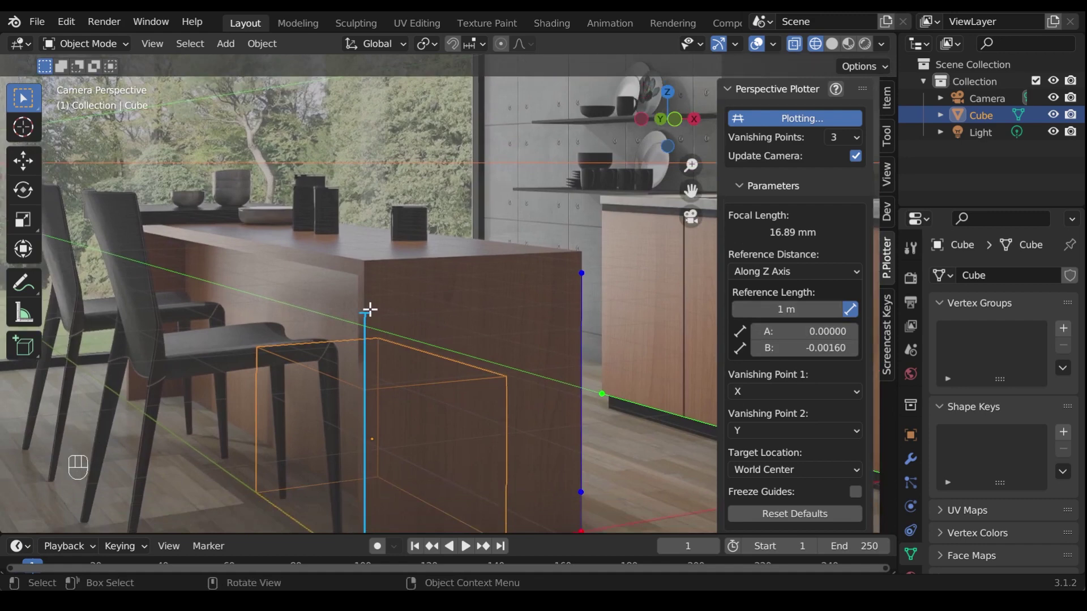
middle_click_drag(368, 311, 463, 302, "shift")
scroll(357, 240, "up", 2)
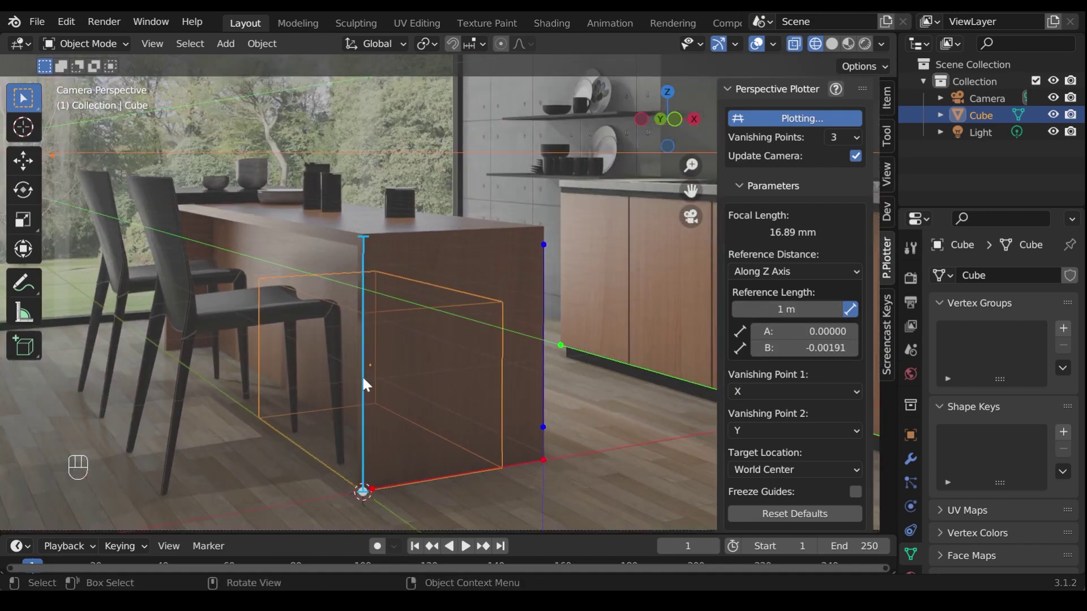
left_click(793, 309)
type("0.7")
key("Return")
left_click_drag(369, 236, 369, 233)
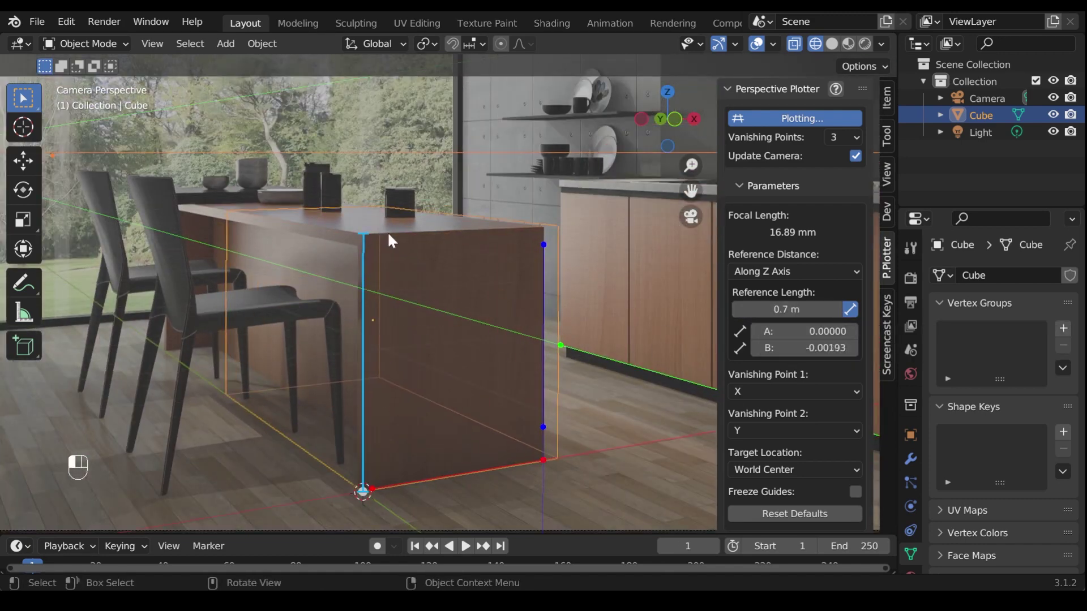
key("Home")
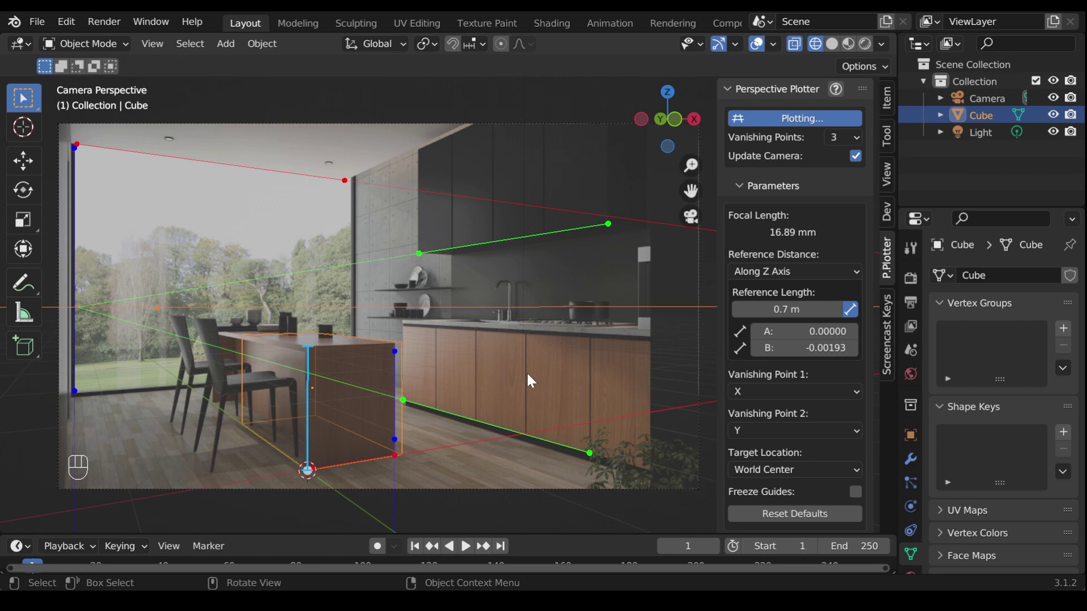
In Edit Mode, move one face of the cube along Y to fit the kitchen island
key("Tab")
scroll(351, 382, "up", 3)
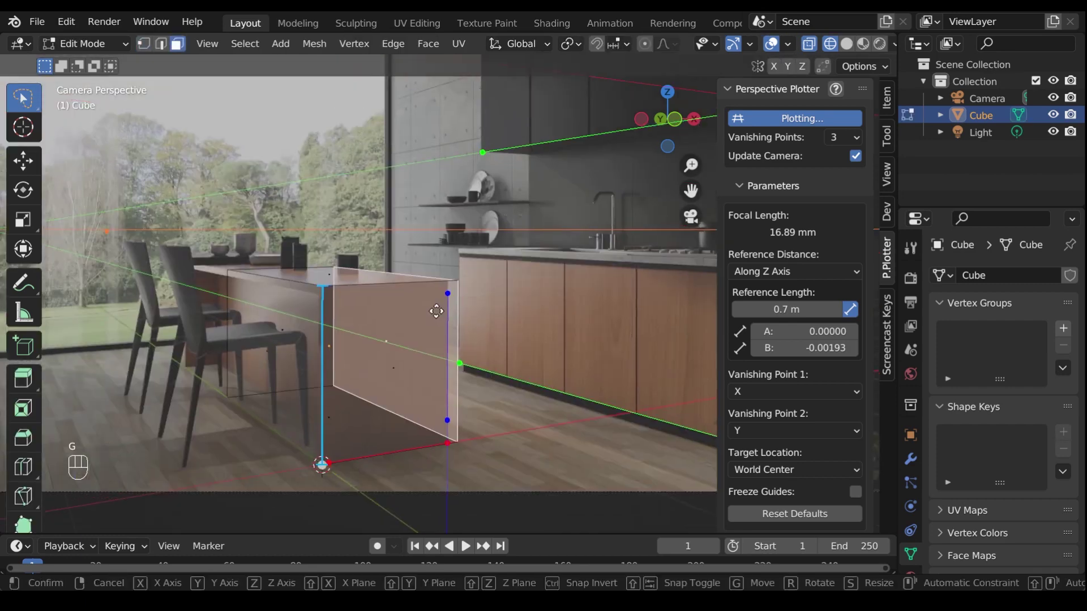
left_click(340, 362)
scroll(489, 338, "up", 3)
key("g")
key("y")
left_click(417, 387)
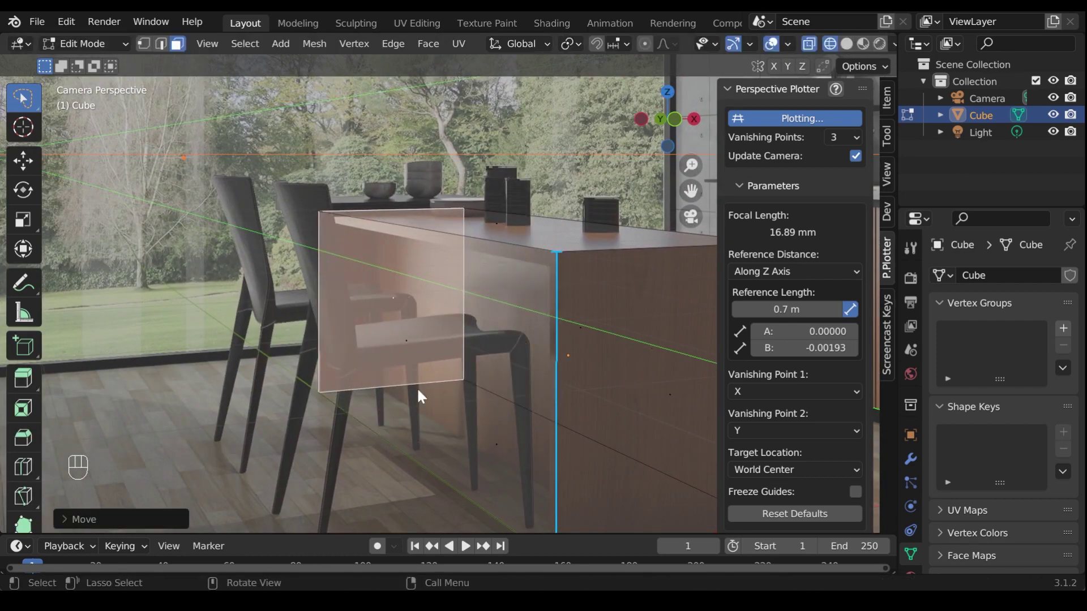
scroll(417, 387, "down", 3)
Duplicate the selected geometry in place and separate it into a new object, Cube.001
key("2")
scroll(501, 376, "up", 3)
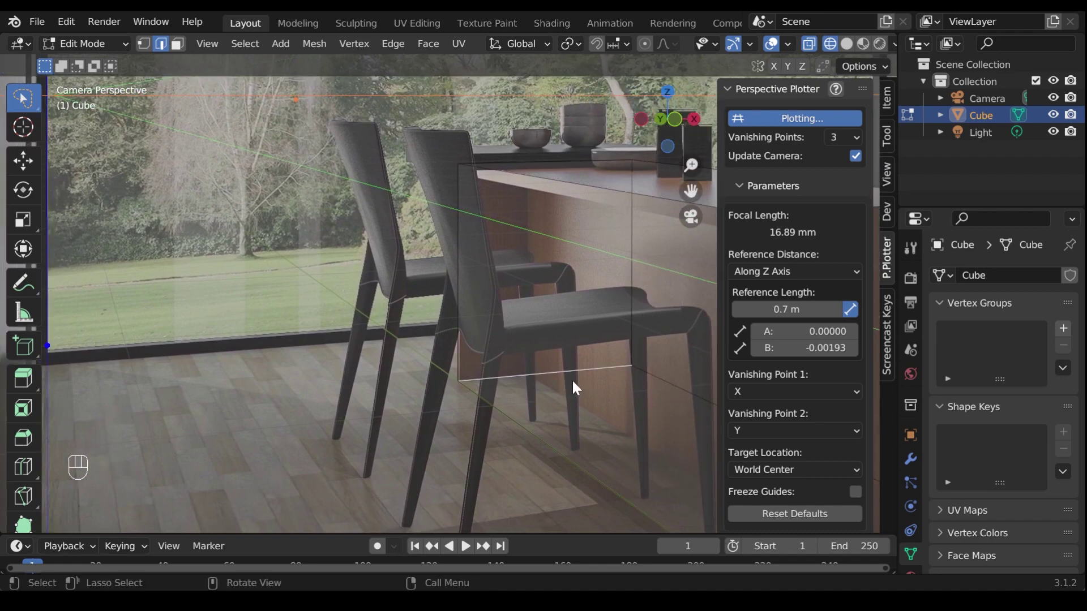
key("shift+d")
right_click(586, 361)
key("p")
left_click(586, 360)
Select Cube.001 and move it to a new vertical offset
key("Tab")
left_click(538, 371)
key("g")
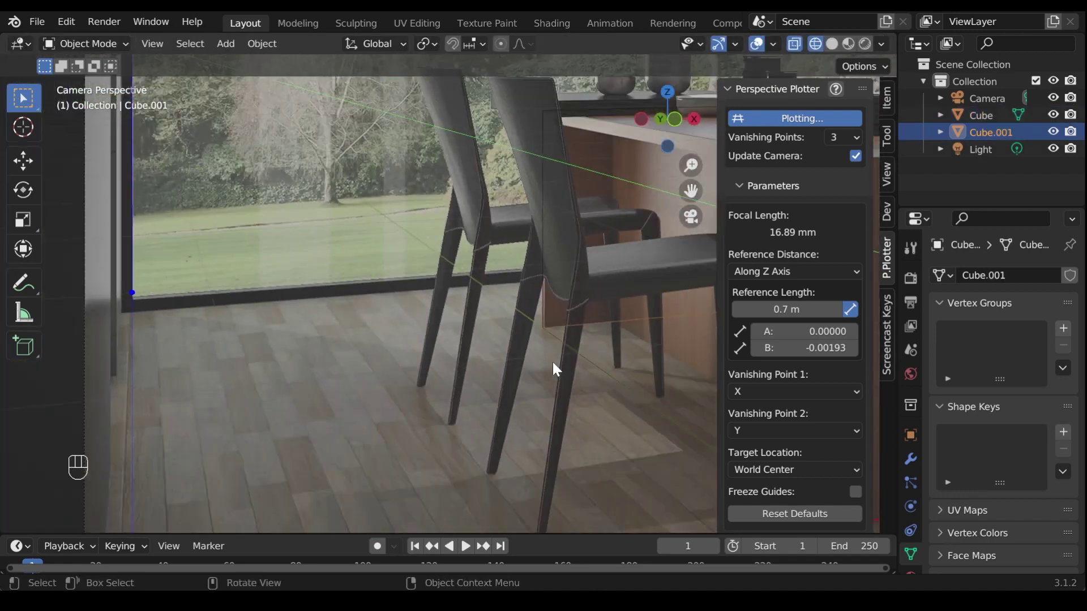
key("shift+z")
left_click(87, 354)
Move Cube.001's geometry along Z twice in Edit Mode, then return to Object Mode
key("Tab")
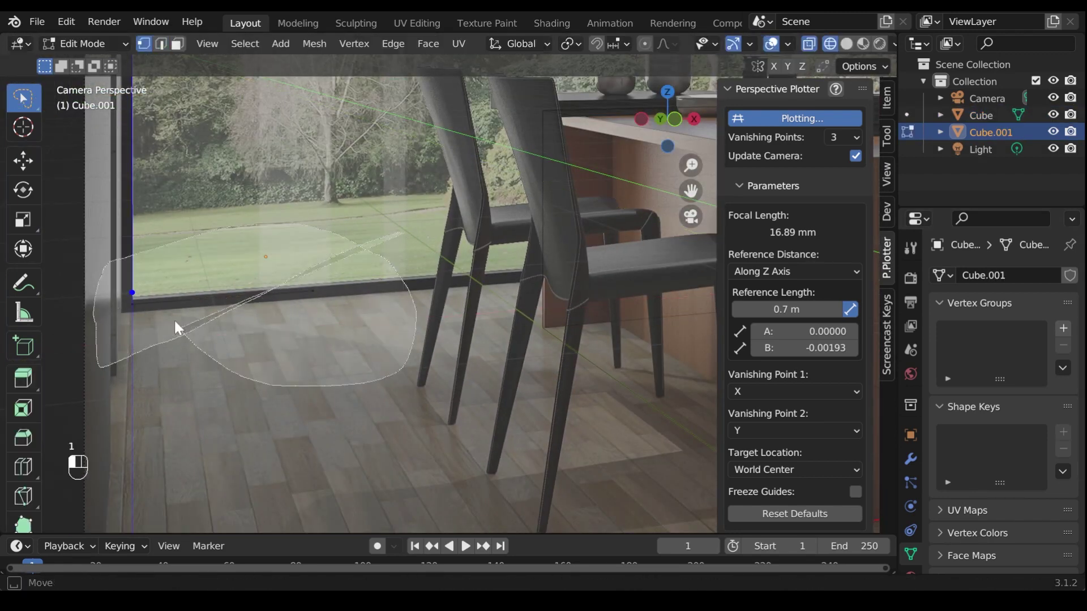
scroll(284, 361, "down", 3)
key("g")
key("z")
left_click(352, 345)
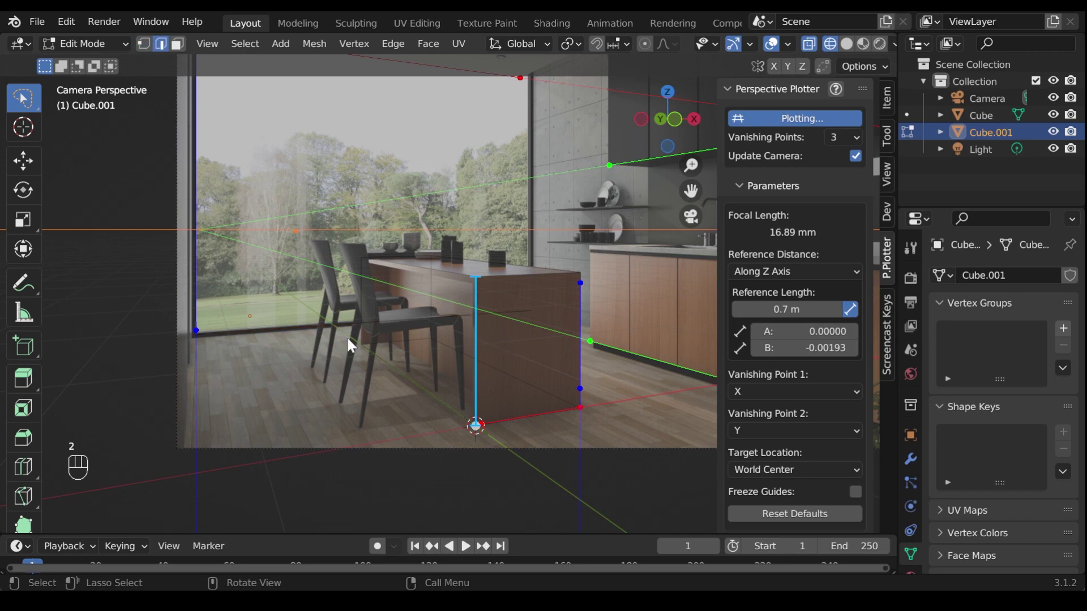
key("g")
key("z")
left_click(491, 397)
key("Tab")
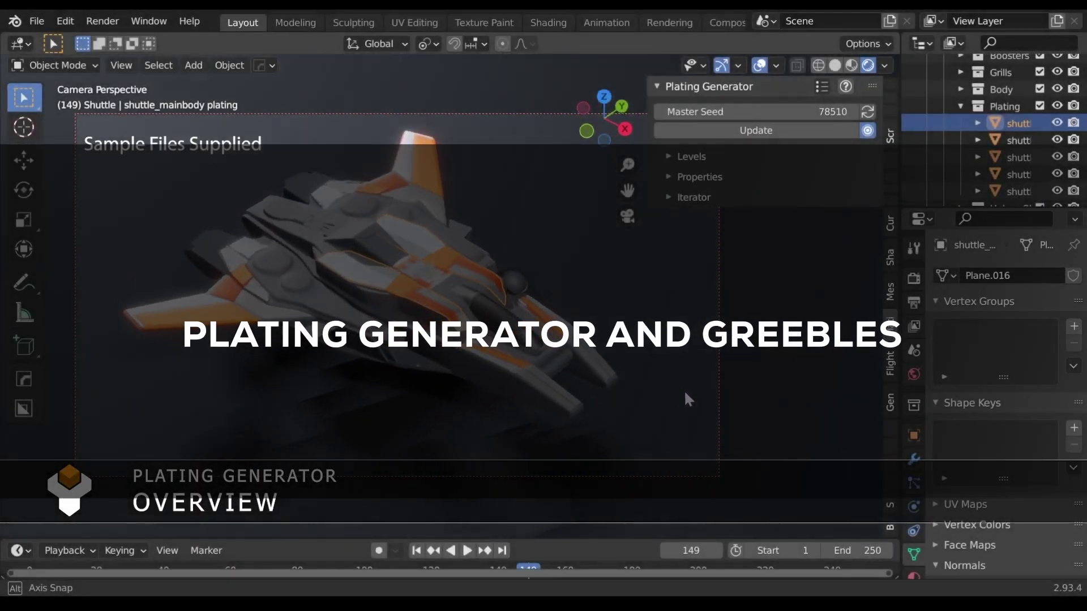
Re-roll the shuttle plating's master seed three times
left_click(872, 109)
left_click(872, 109)
left_click(872, 111)
Select the station and ship back plating objects and re-roll their master seeds
left_click(516, 354)
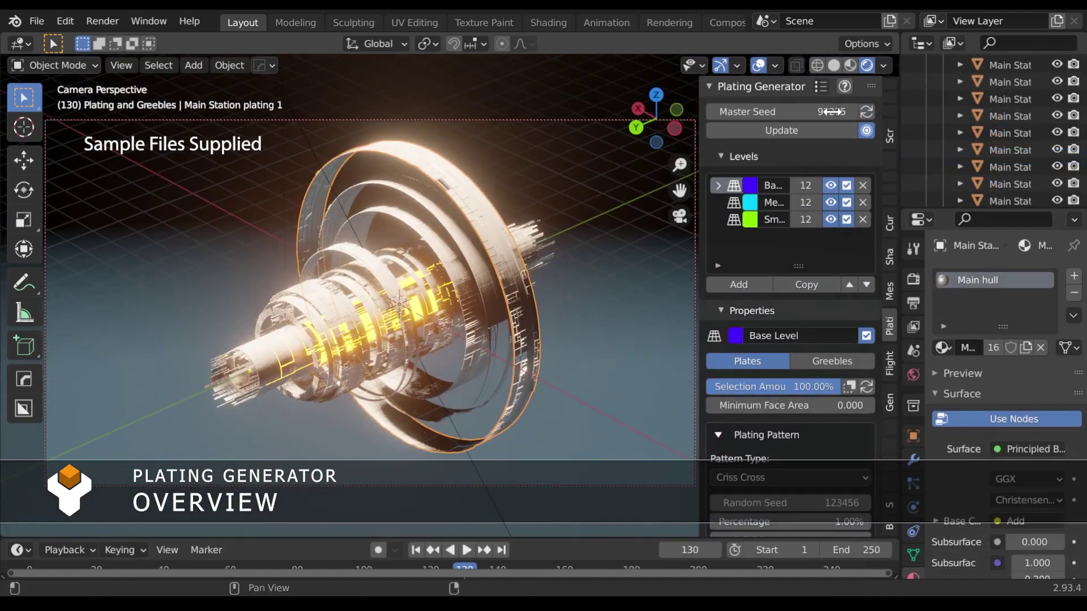
left_click(867, 112)
left_click(867, 112)
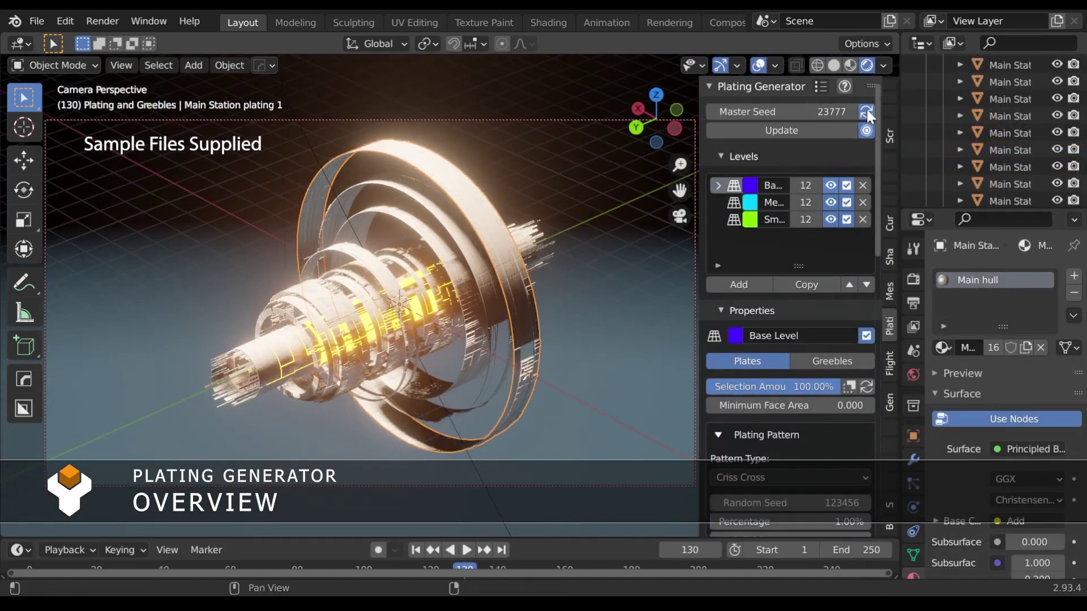
left_click(866, 113)
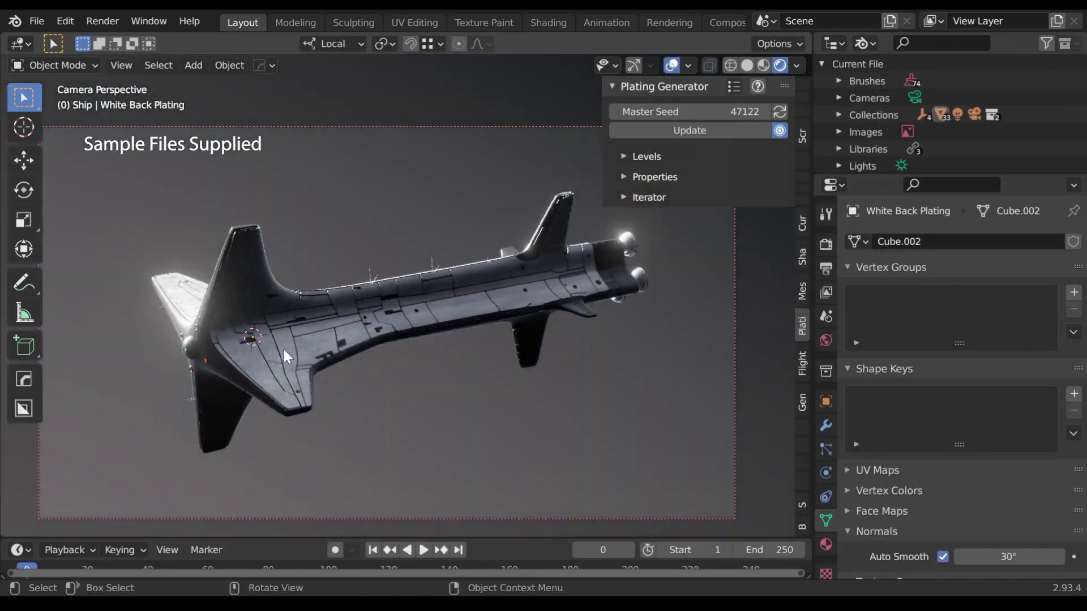
left_click(284, 349)
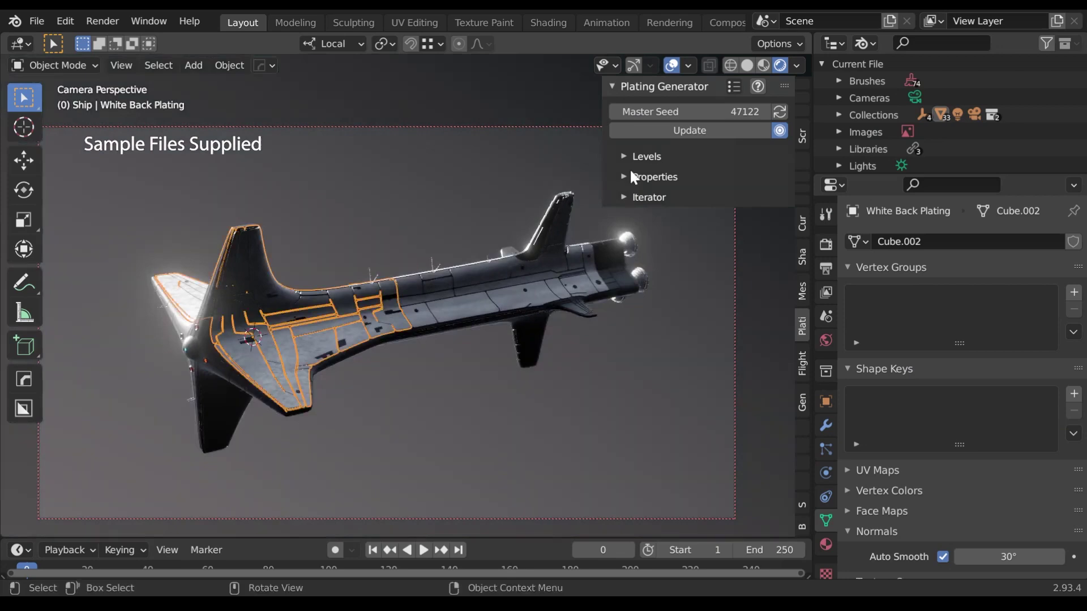
left_click(780, 109)
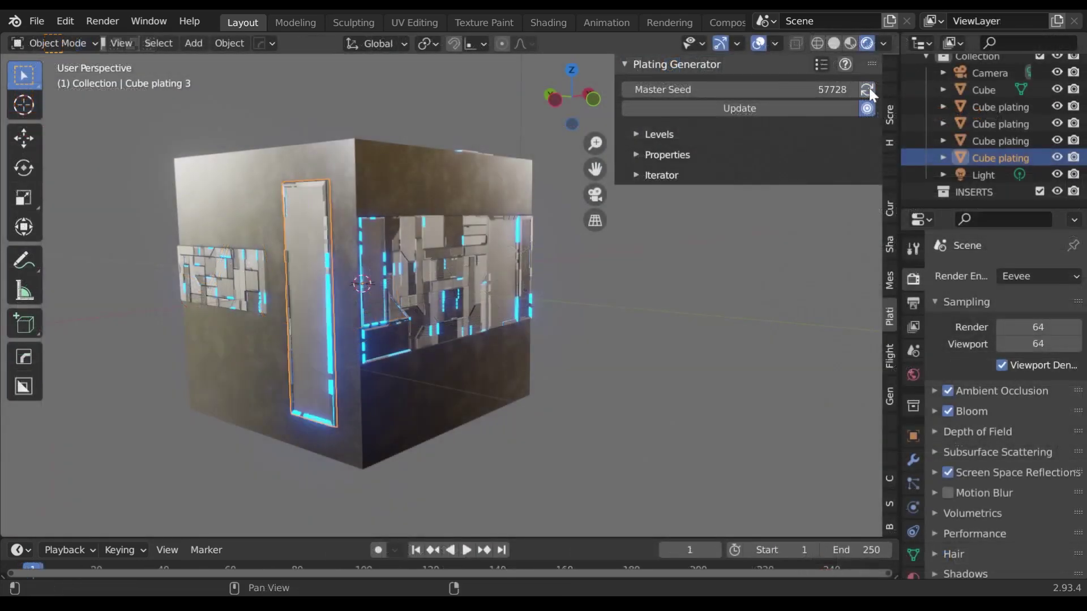
Re-roll the master seed twice and set the cube's side plating Max Height to 1.0
left_click(869, 87)
left_click(868, 87)
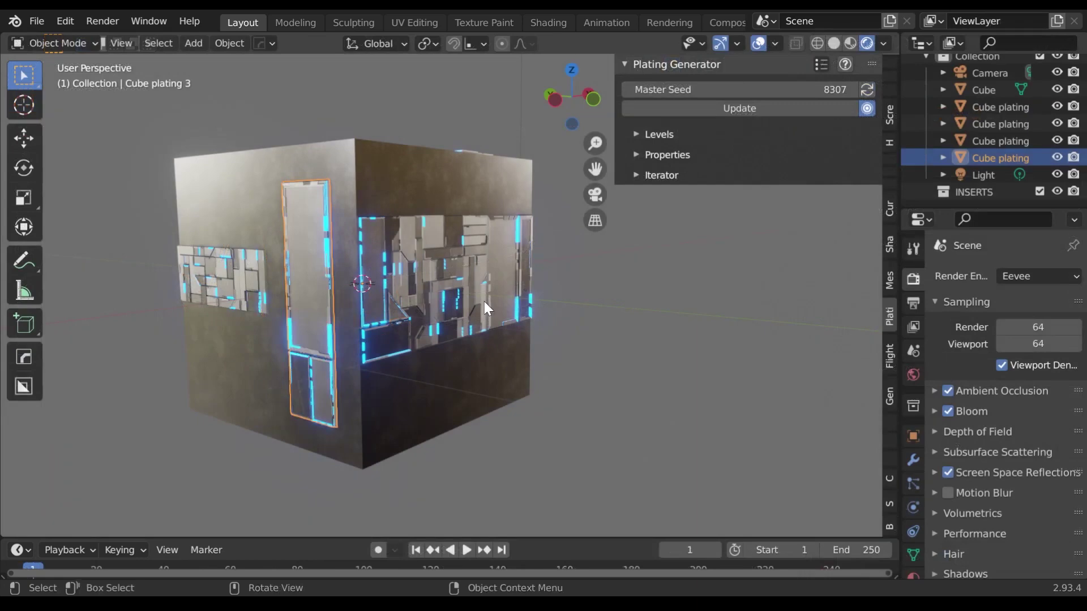
left_click(522, 284)
left_click(634, 154)
scroll(767, 439, "down", 3)
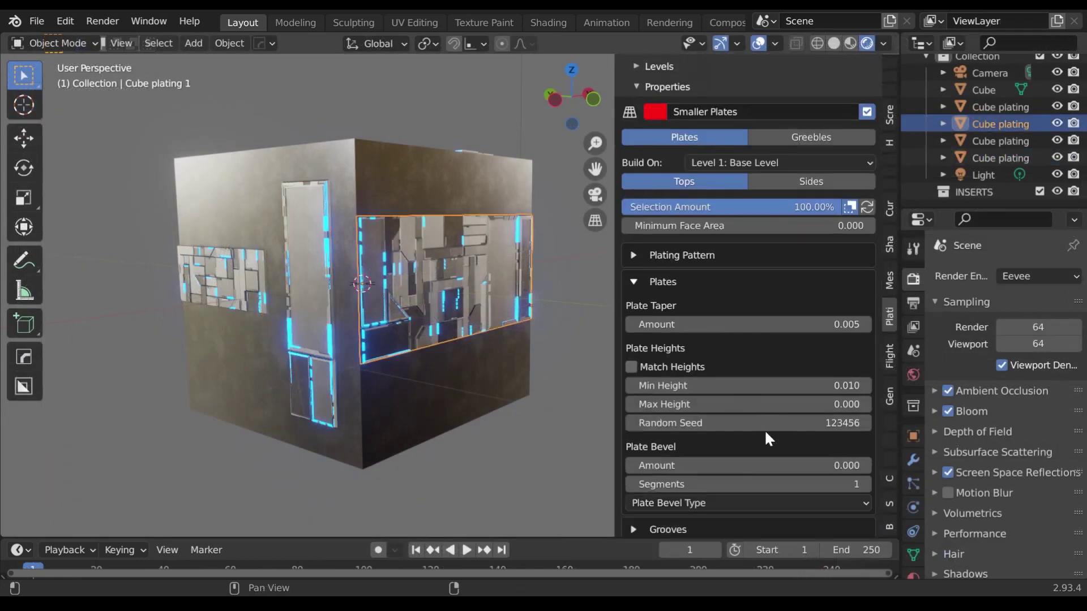
key("Return")
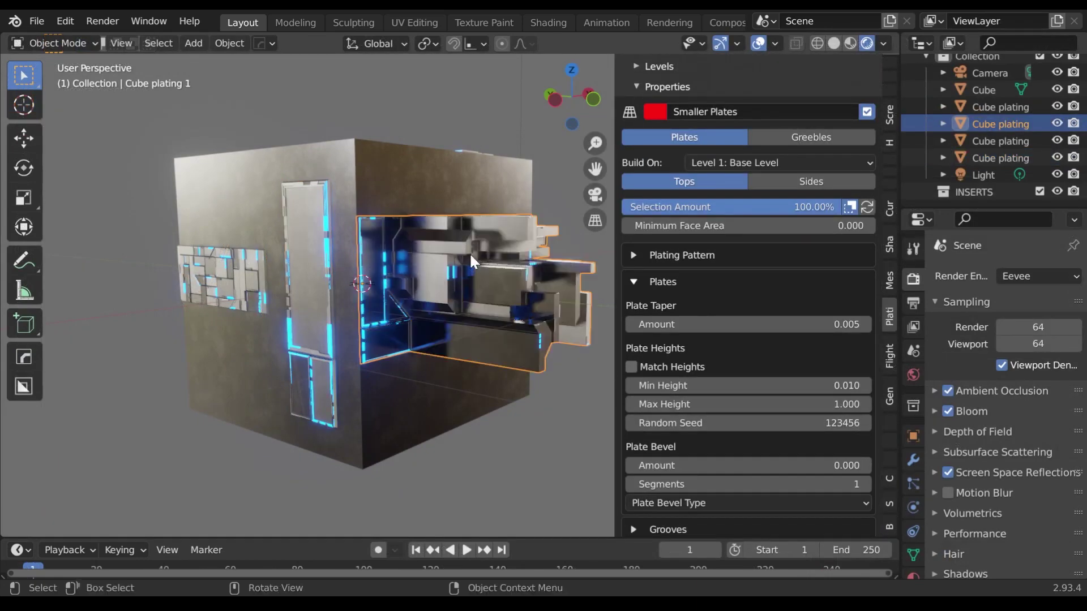
middle_click_drag(470, 252, 413, 318)
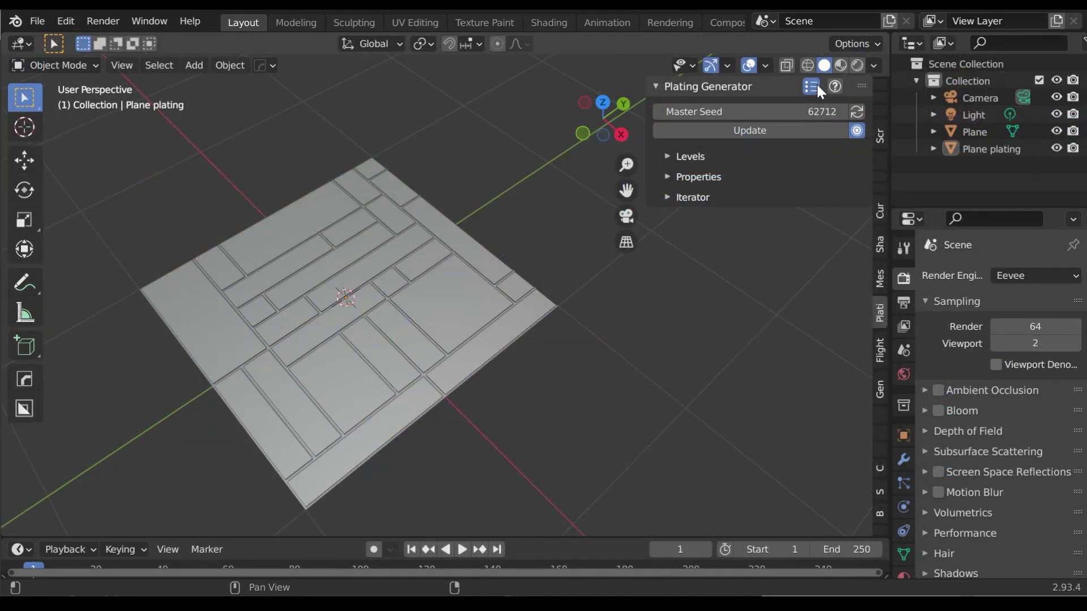
Try plane plating presets Triangles, Irregular, Rivets and Big Medium Small - 03, ending on City Block
left_click(815, 84)
left_click(850, 177)
left_click(811, 86)
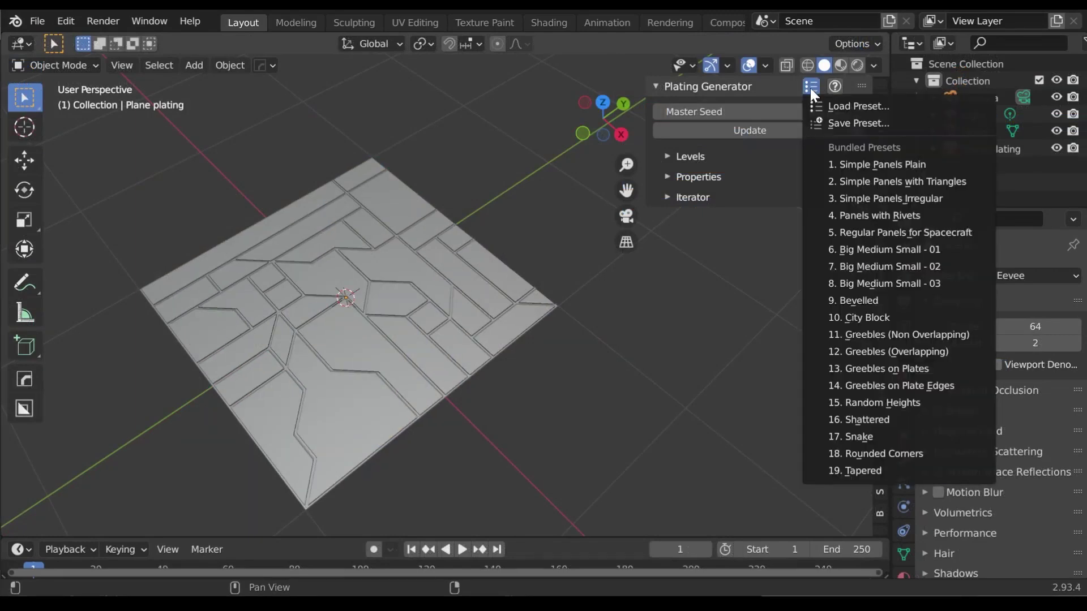
left_click(851, 198)
left_click(809, 86)
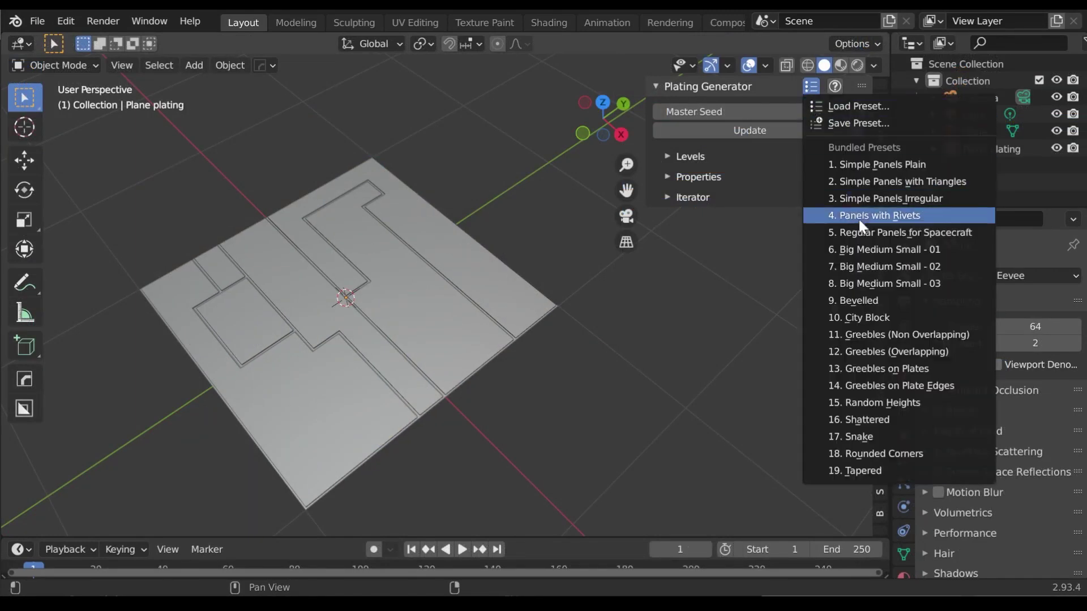
left_click(858, 216)
left_click(808, 86)
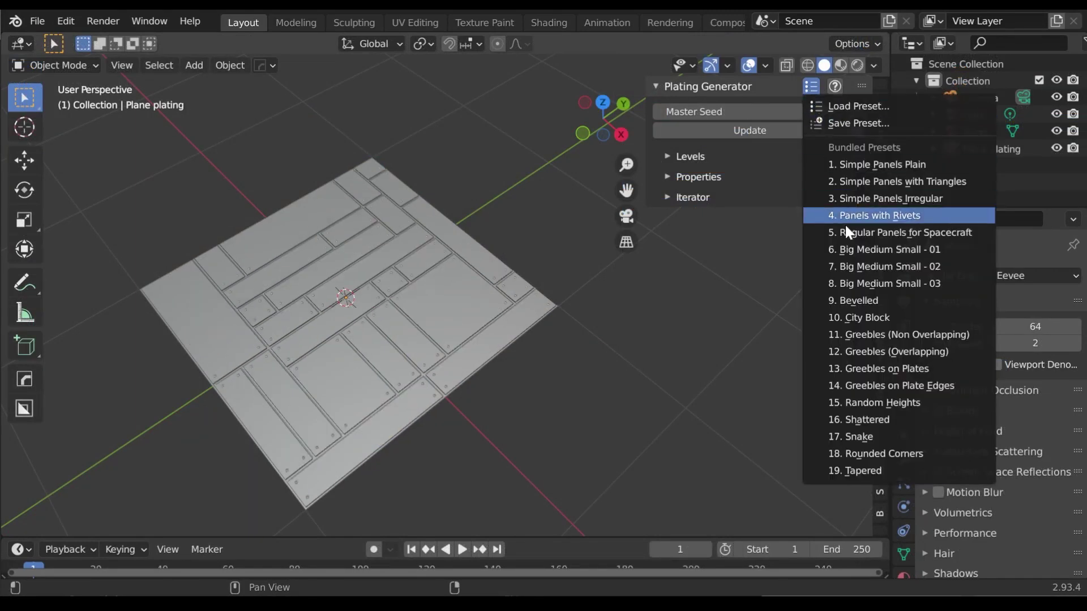
left_click(854, 279)
left_click(809, 86)
left_click(862, 317)
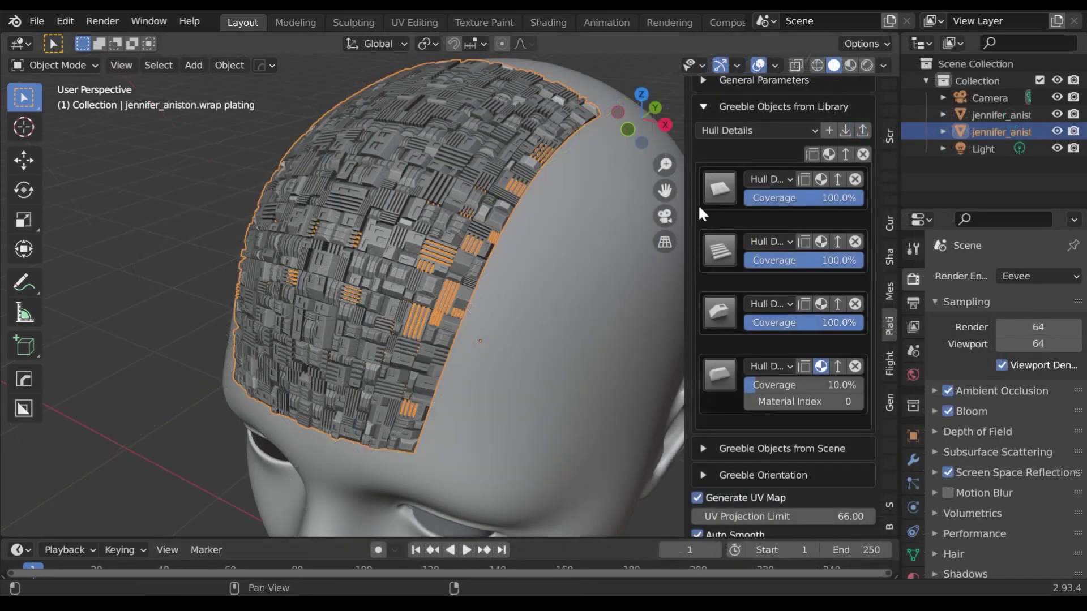
Swap the first greeble shape for a block from the gallery
left_click(720, 188)
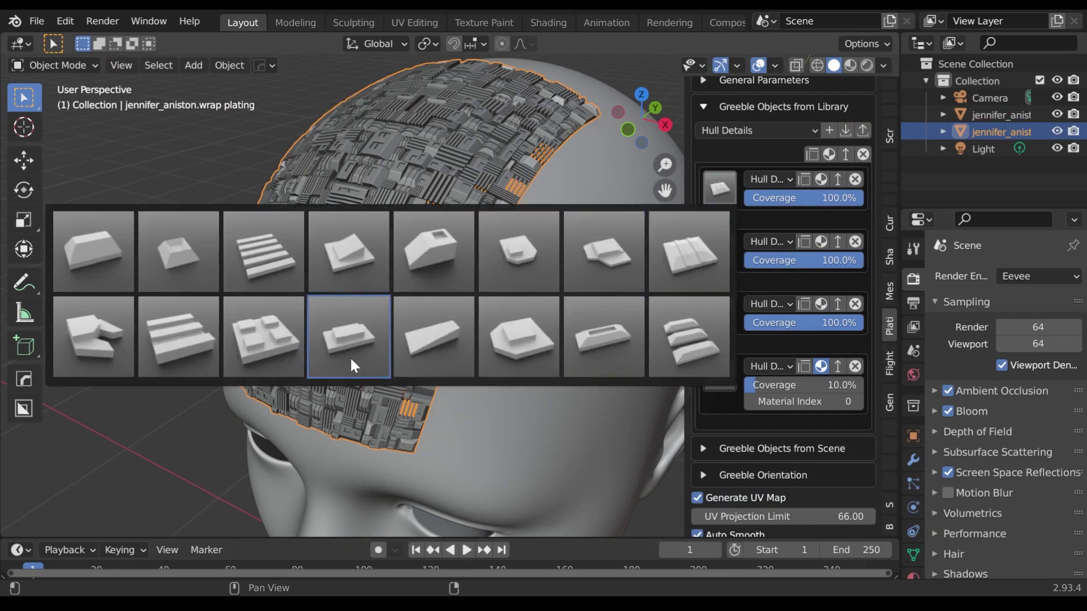
left_click(272, 352)
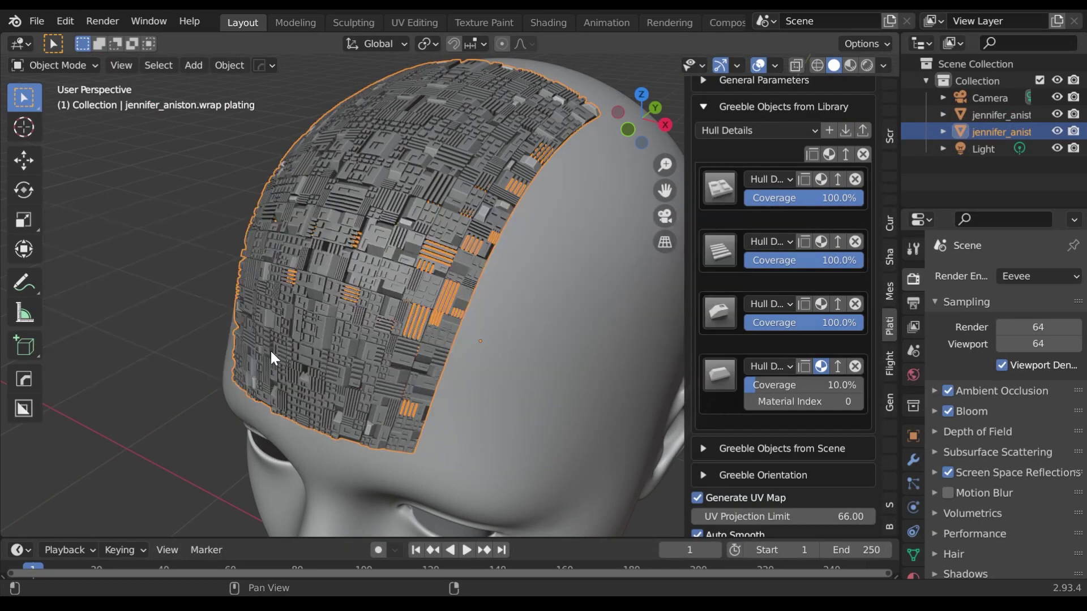
scroll(800, 205, "up", 4)
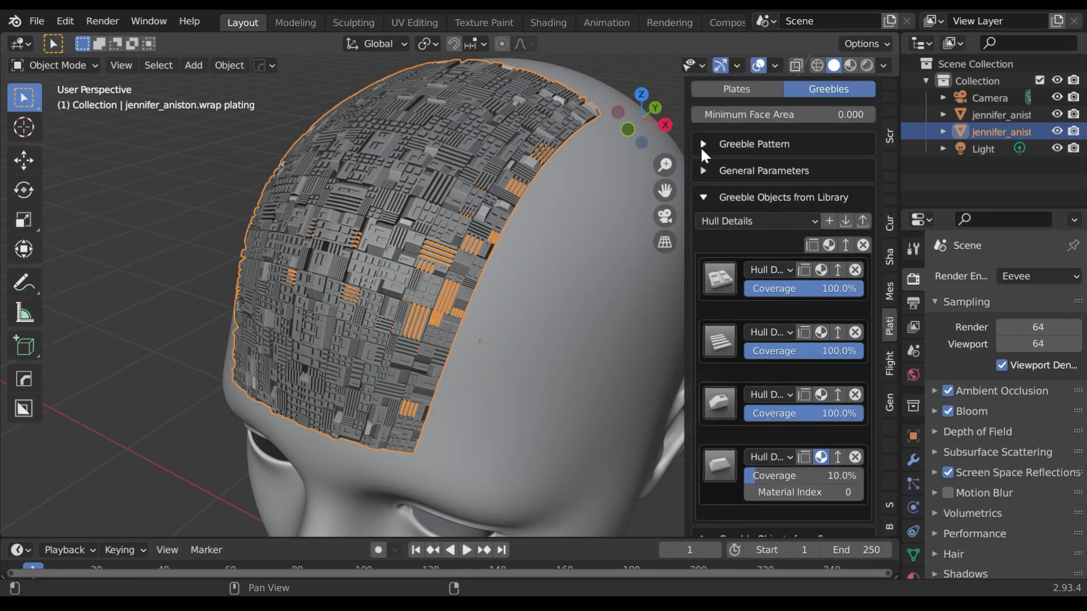
Switch to Rendered shading and give the fourth greeble material index 1
left_click(702, 145)
left_click(863, 66)
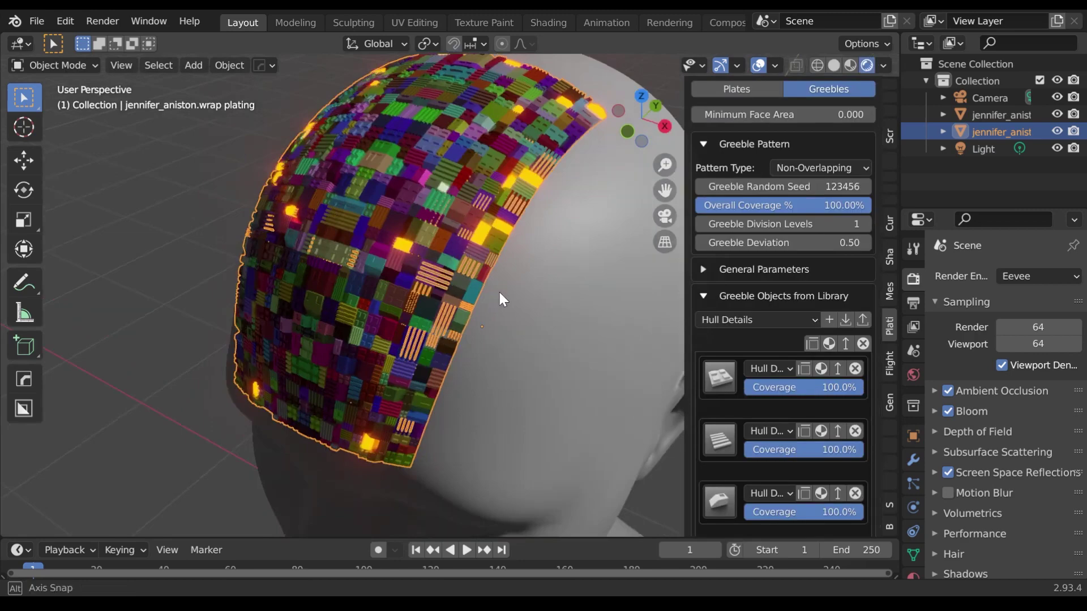
middle_click_drag(499, 289, 526, 300)
scroll(821, 397, "down", 6)
left_click(861, 451)
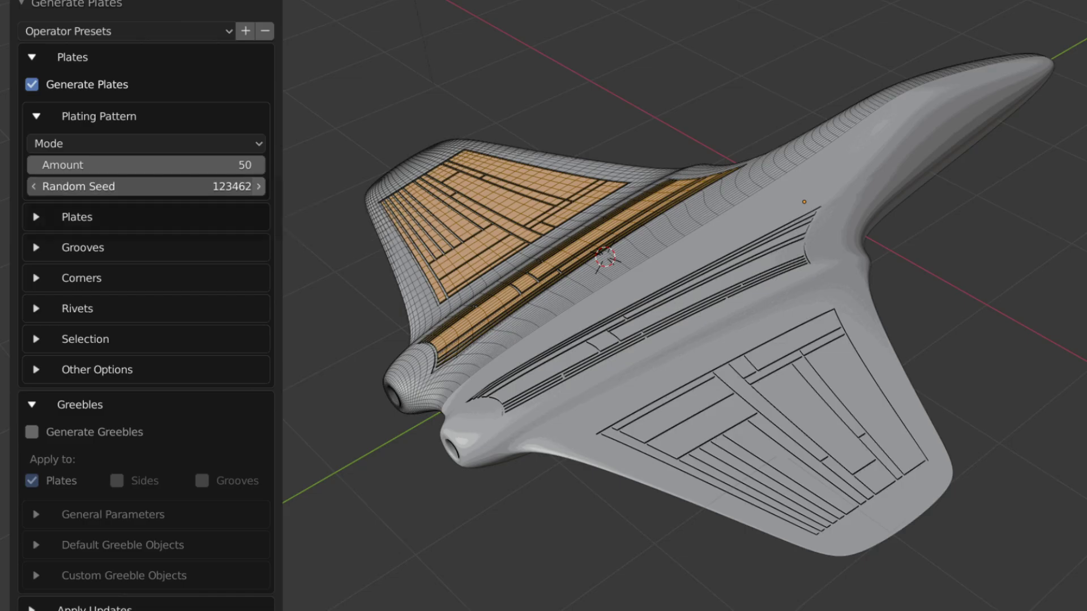
Step the spaceship plating's random seed up six times to 123468
left_click(260, 187)
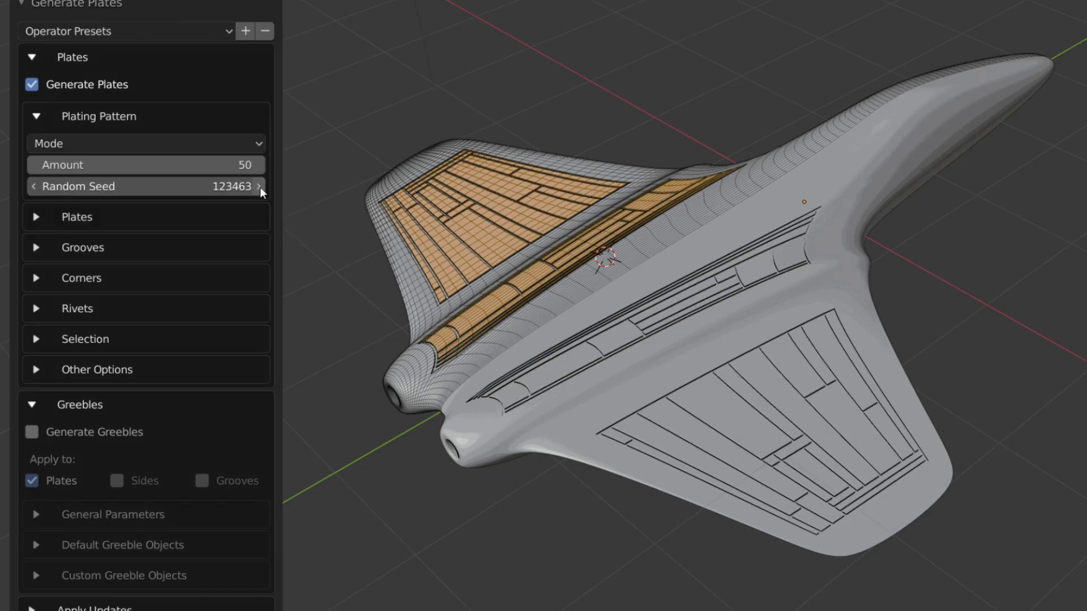
left_click(260, 187)
left_click(260, 187)
left_click(260, 187)
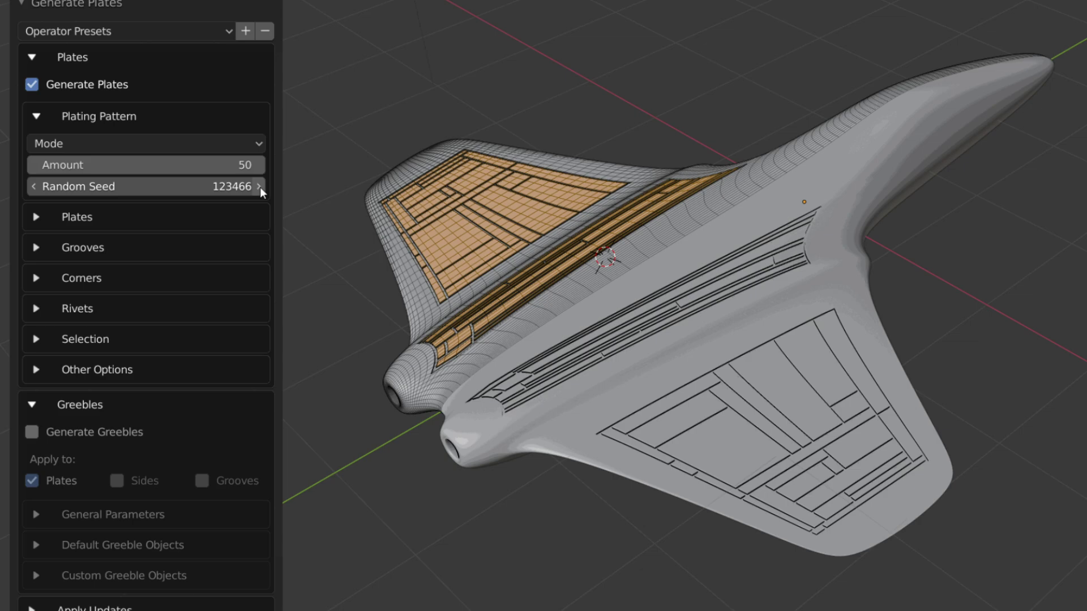
left_click(260, 187)
left_click(260, 187)
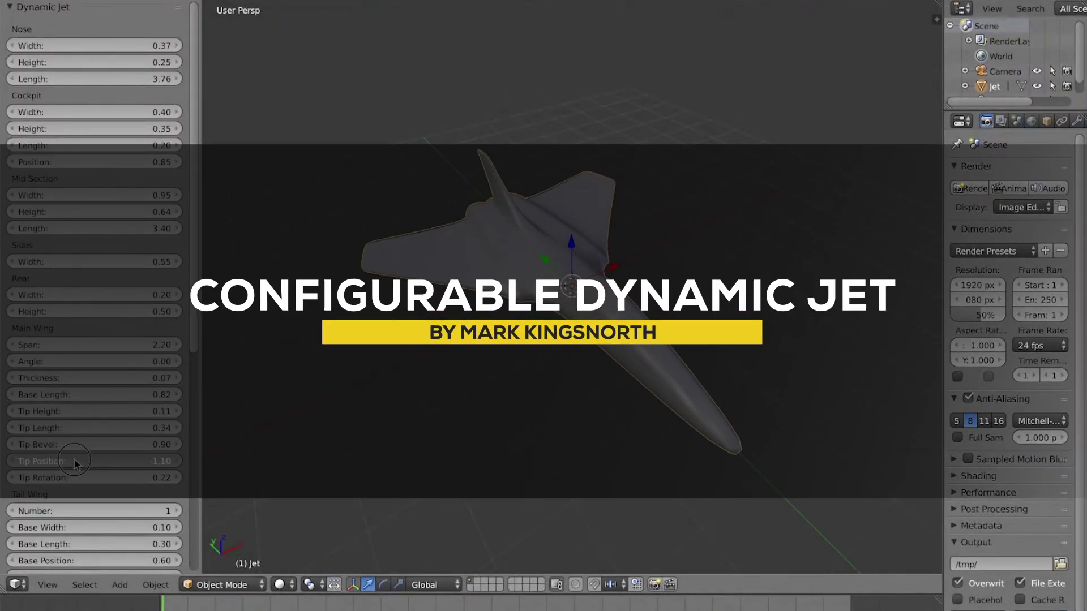
Adjust the existing jet's settings, moving the main wing tips to 1.18
left_click_drag(76, 464, 94, 483)
left_click_drag(100, 82, 125, 83)
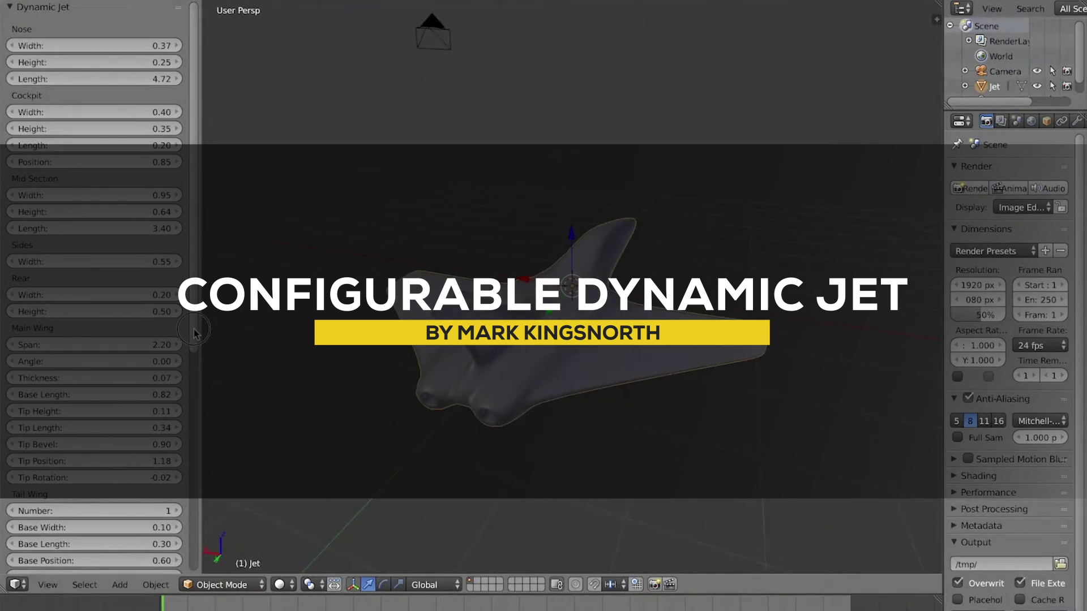
scroll(6, 262, "down", 8)
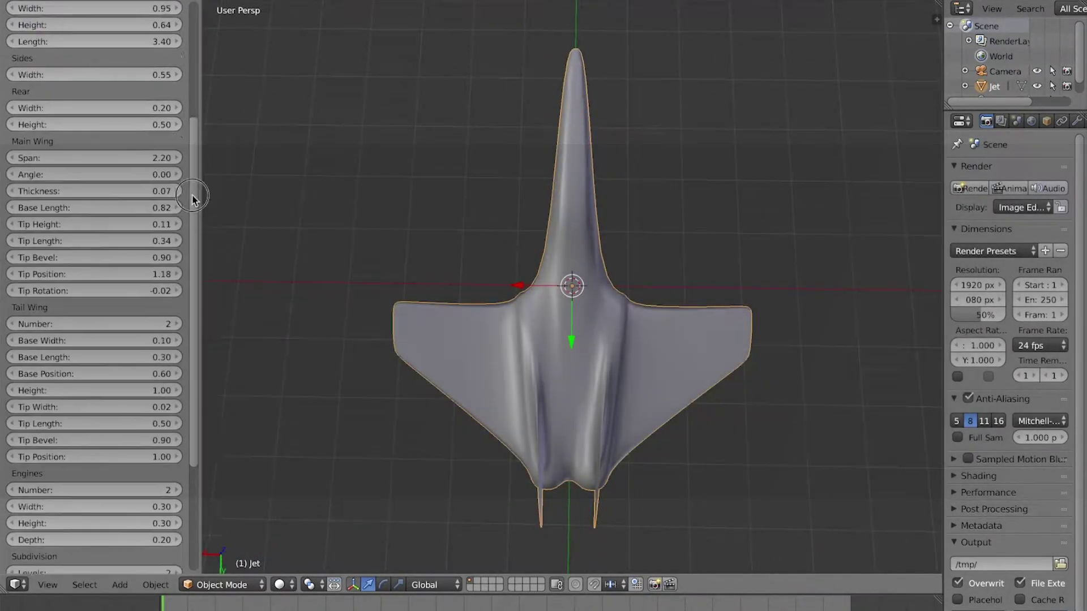
scroll(131, 195, "up", 7)
left_click_drag(72, 191, 70, 195)
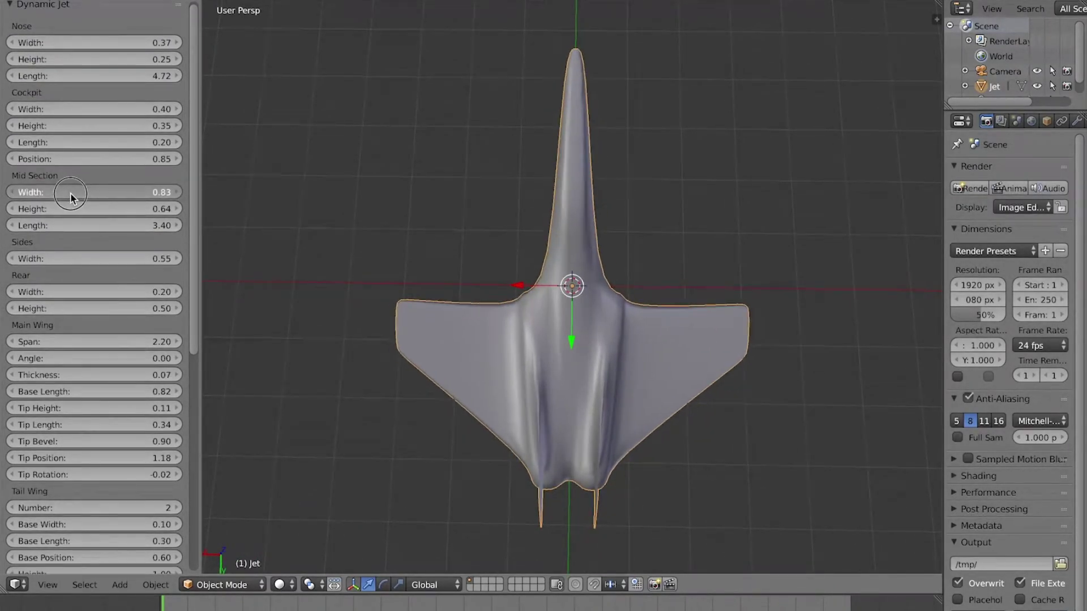
left_click_drag(54, 295, 102, 295)
middle_click_drag(422, 351, 522, 359)
scroll(189, 336, "down", 8)
scroll(169, 238, "up", 5)
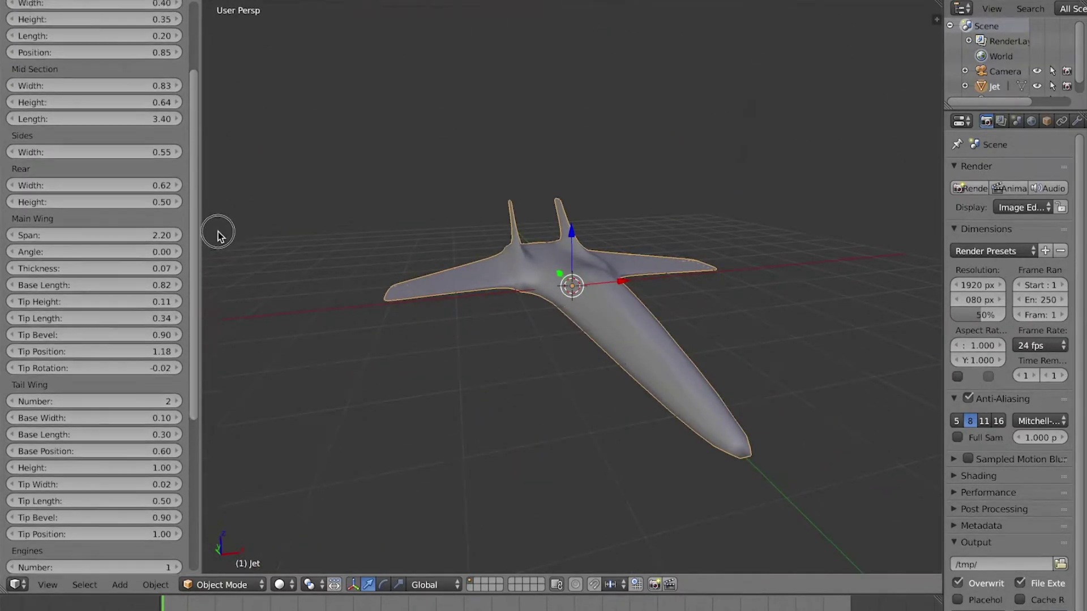
Replace the jet with a new Dynamic Jet and expand its settings panel
key("Delete")
key("shift+a")
left_click(522, 425)
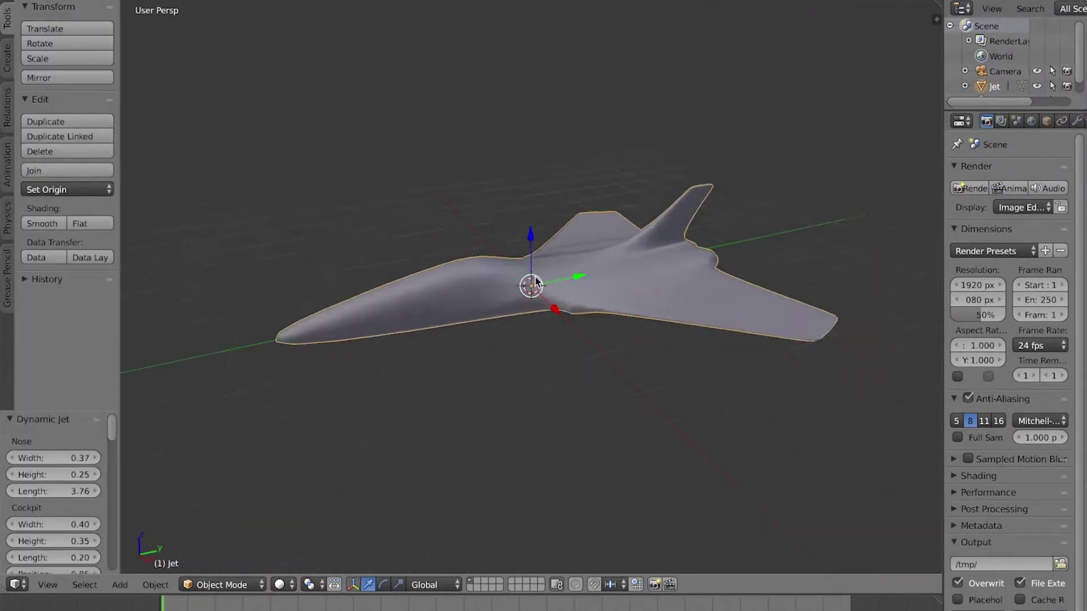
middle_click_drag(522, 425, 657, 314)
left_click_drag(62, 411, 62, 35)
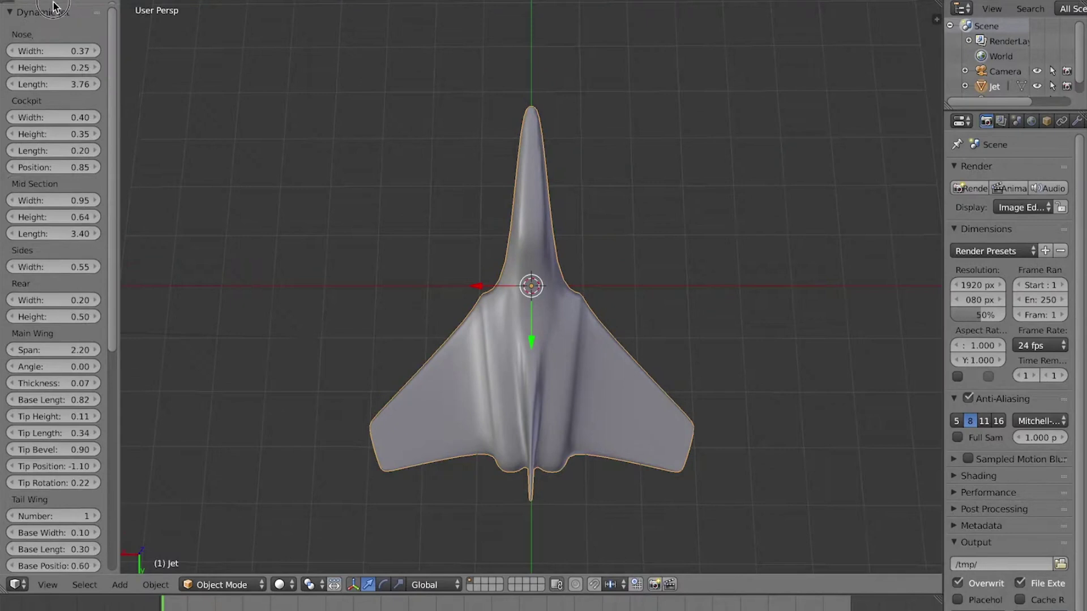
left_click_drag(119, 85, 180, 91)
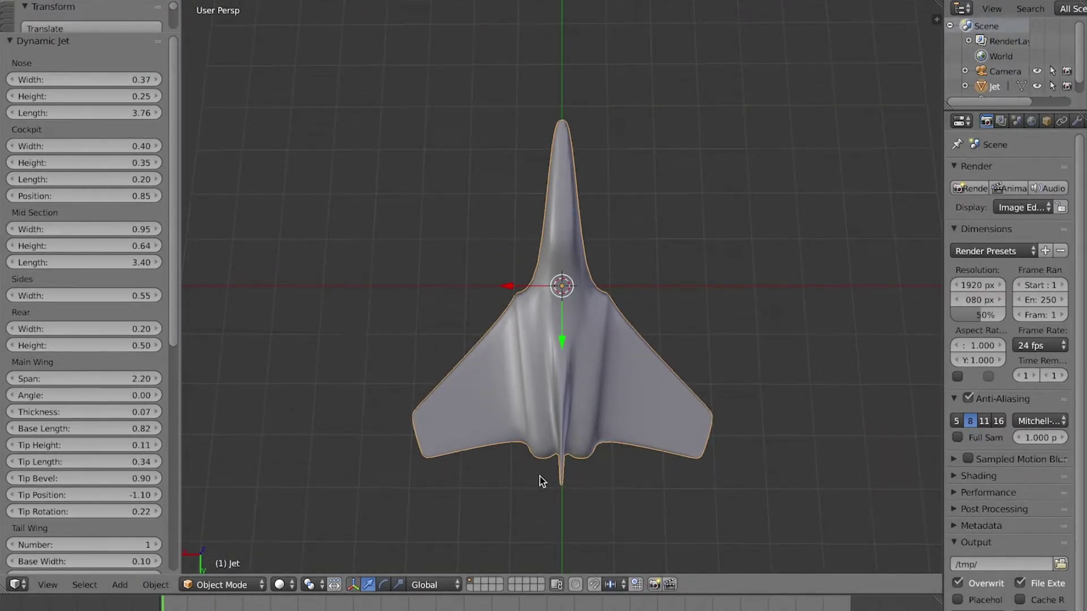
Widen the nose, set mid section 0.89 and sides 0.49, widen the rear, rotate wing tips 0.28
left_click_drag(71, 81, 100, 112)
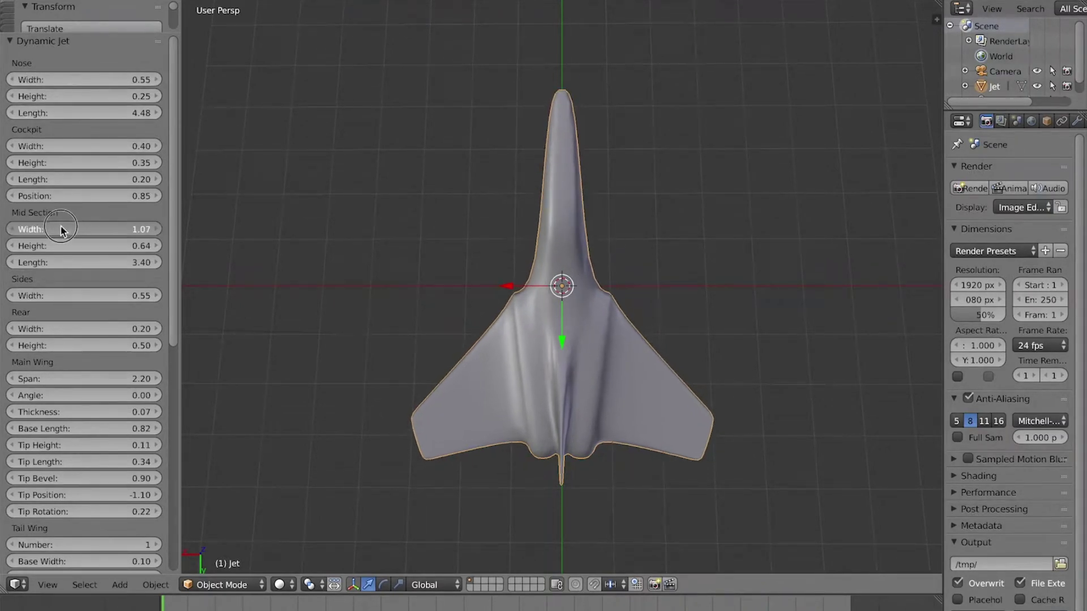
left_click_drag(65, 228, 61, 229)
left_click_drag(65, 296, 124, 298)
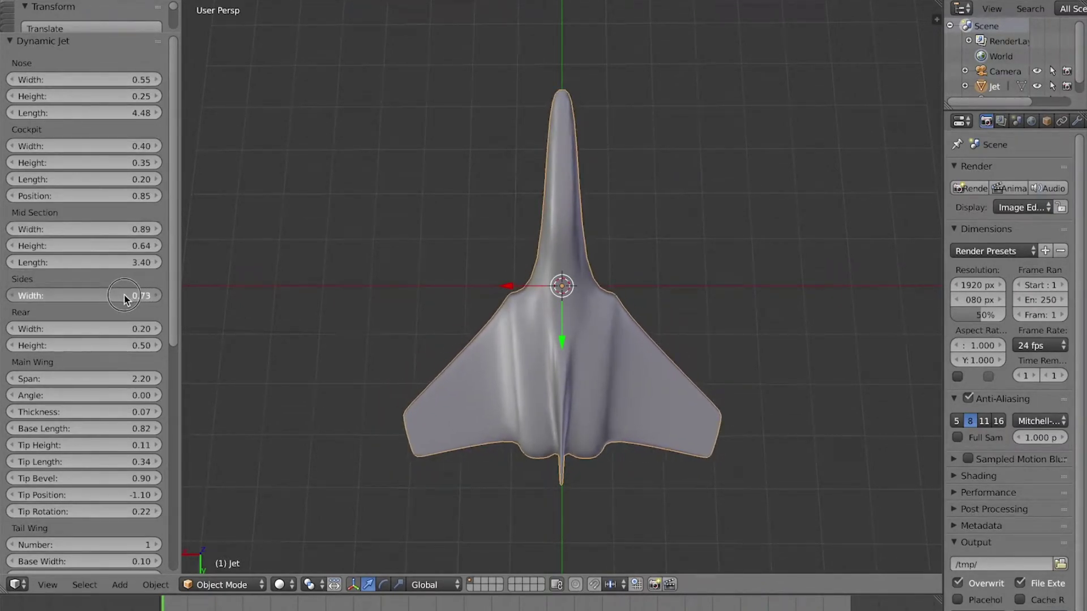
left_click_drag(124, 299, 116, 299)
left_click_drag(114, 336, 120, 333)
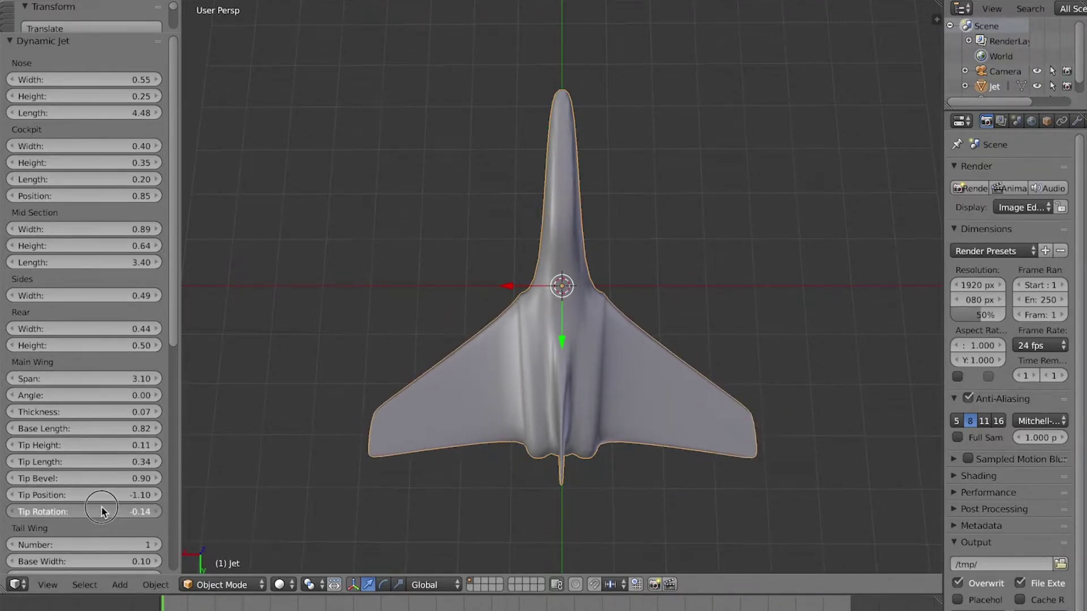
left_click_drag(102, 511, 128, 498)
Set the tail wing base position to 0.54 and the main wing angle to -0.54
middle_click_drag(332, 397, 465, 328)
left_click_drag(172, 362, 189, 430)
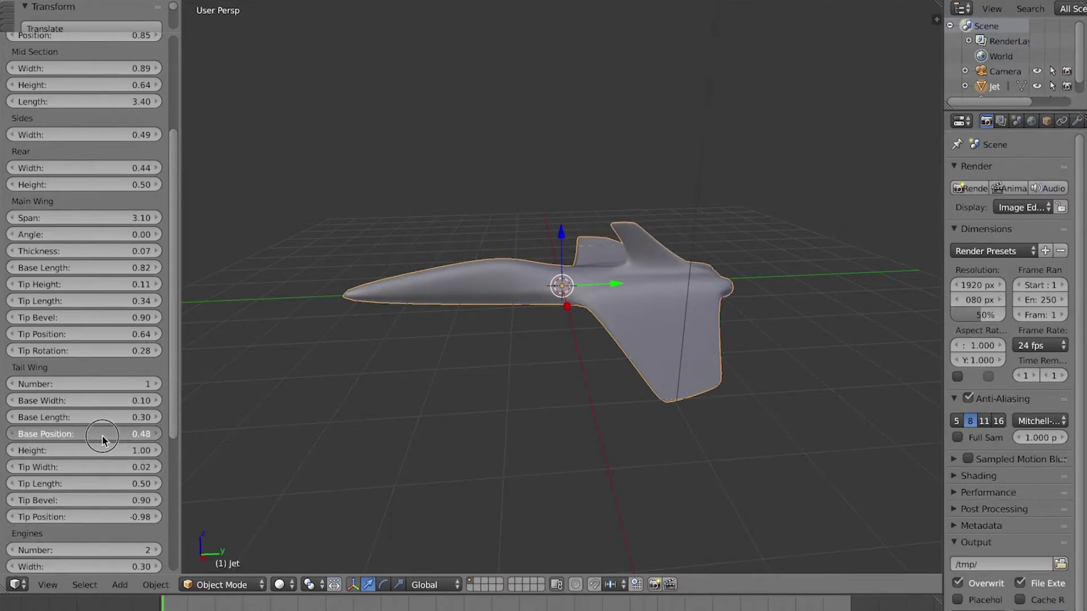
left_click_drag(103, 440, 143, 450)
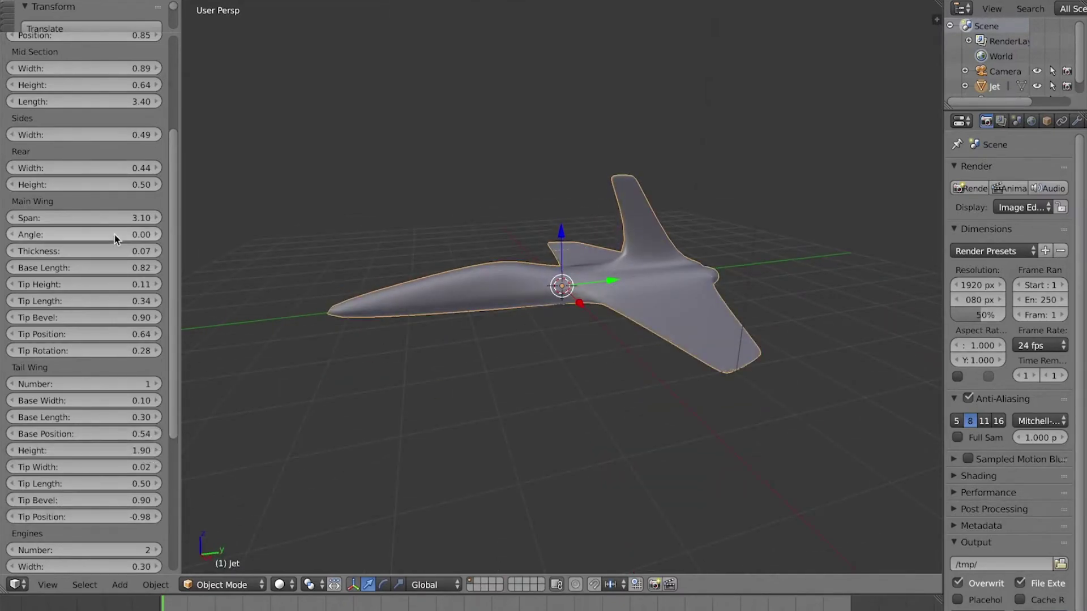
left_click_drag(115, 239, 107, 235)
middle_click_drag(430, 318, 568, 388)
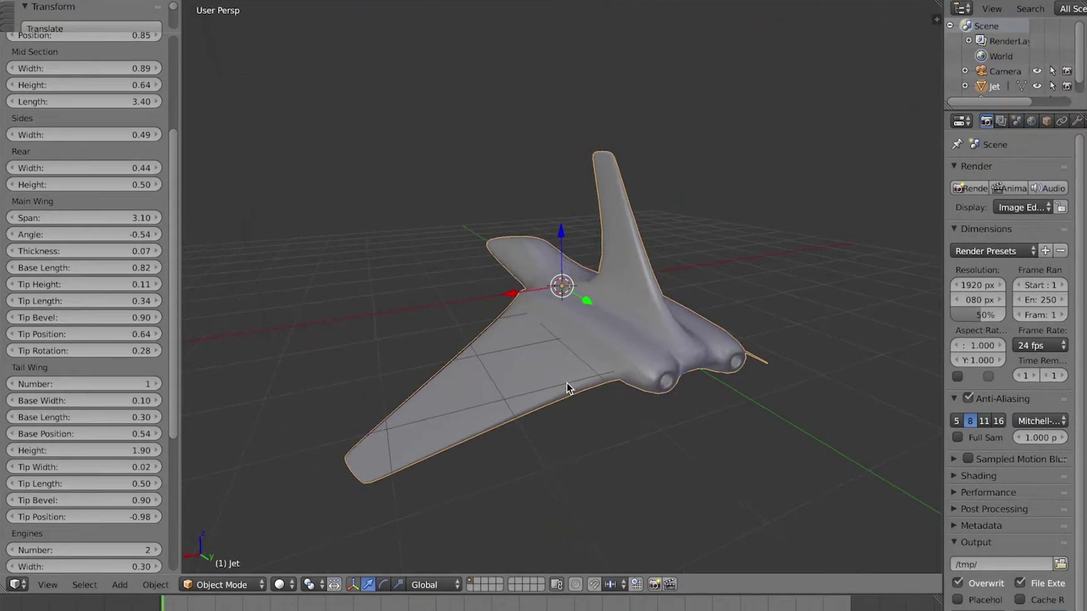
middle_click_drag(397, 391, 351, 351)
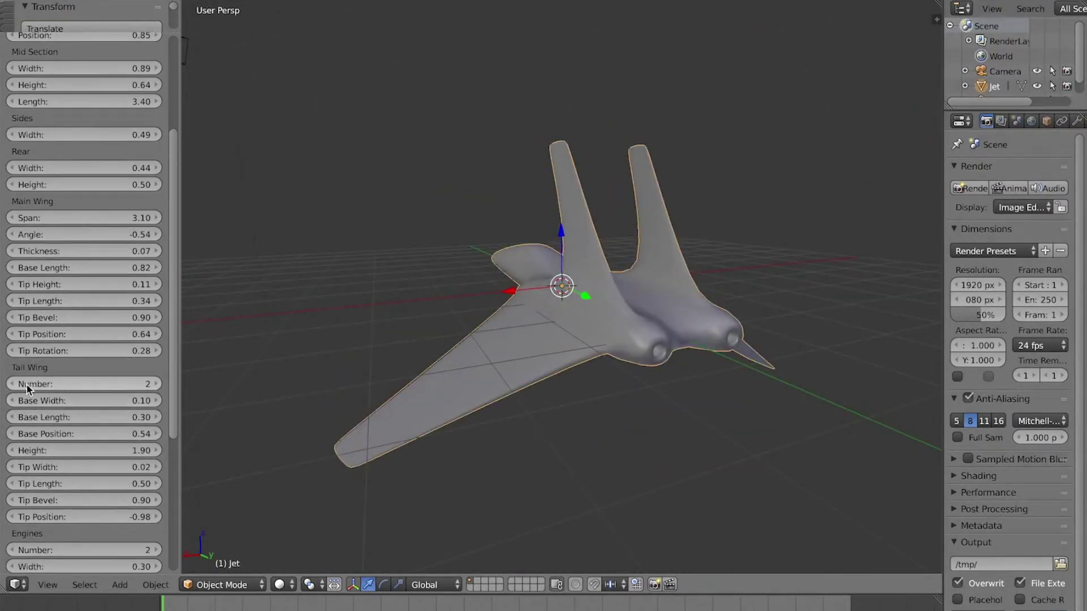
Reduce the jet to a single tail fin and raise subdivision levels to 2
left_click(13, 385)
scroll(20, 383, "down", 8)
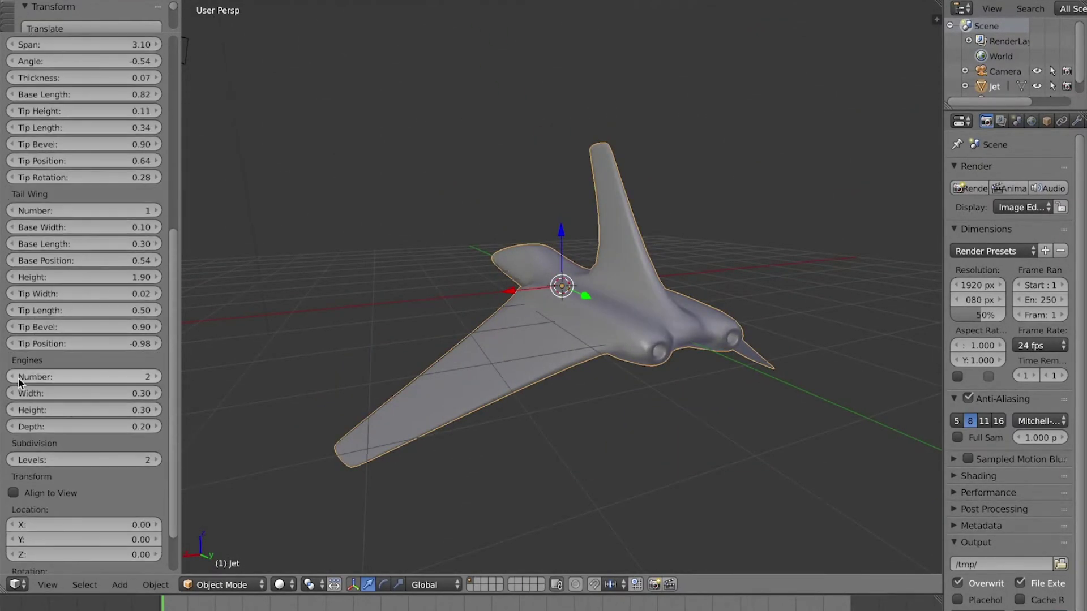
middle_click_drag(758, 363, 340, 430)
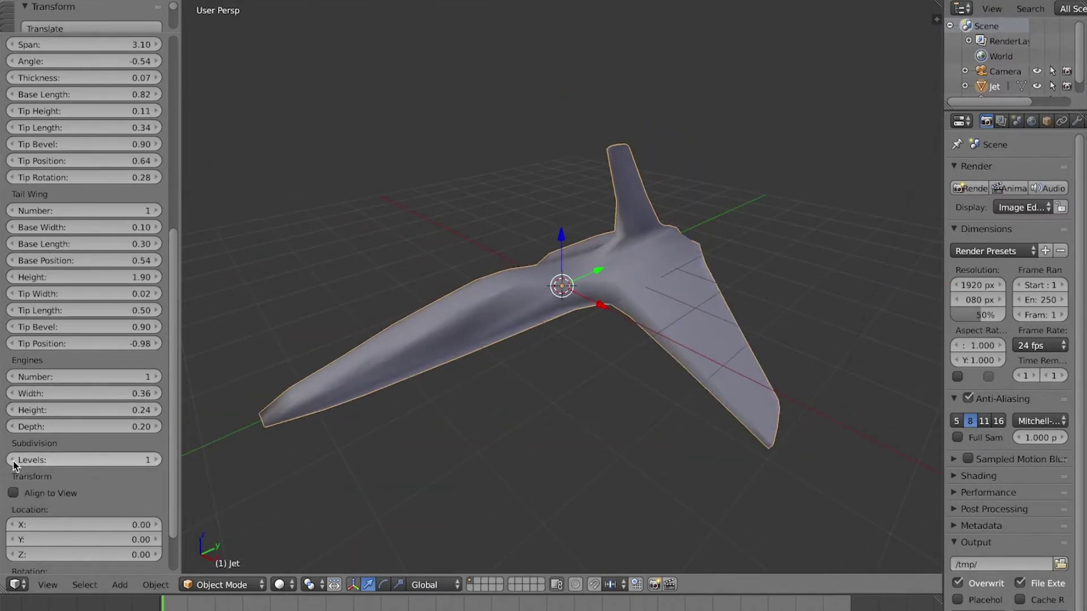
left_click(14, 465)
middle_click_drag(238, 430, 736, 419)
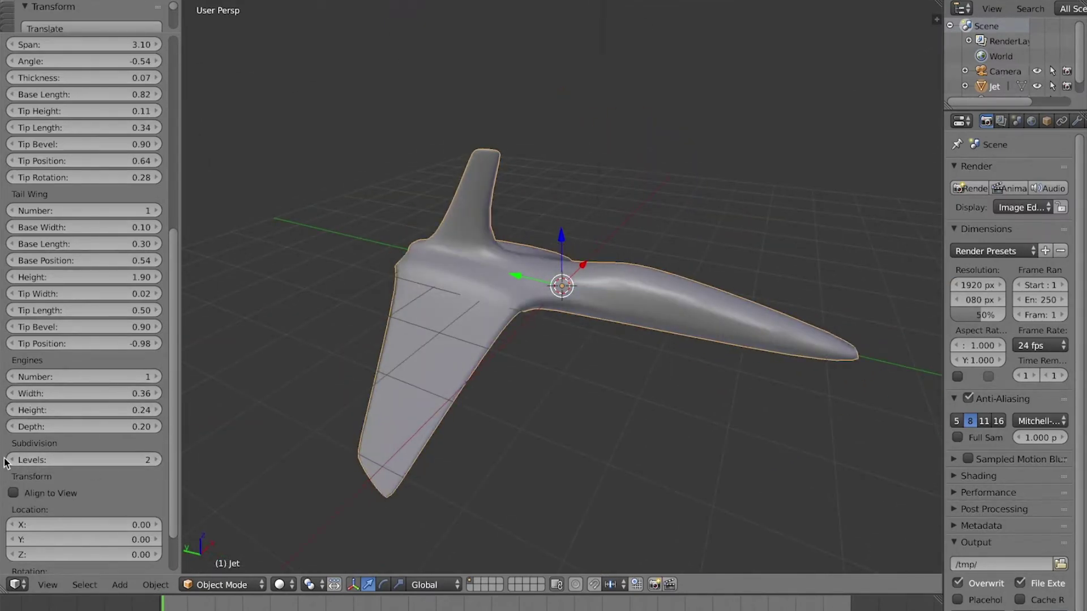
Adjust the lower jet settings and shorten the nose to 3.22
scroll(144, 460, "down", 3)
left_click_drag(74, 470, 77, 474)
left_click_drag(85, 531, 171, 471)
scroll(106, 86, "up", 15)
left_click_drag(105, 113, 85, 112)
scroll(176, 162, "down", 15)
middle_click_drag(238, 272, 431, 283)
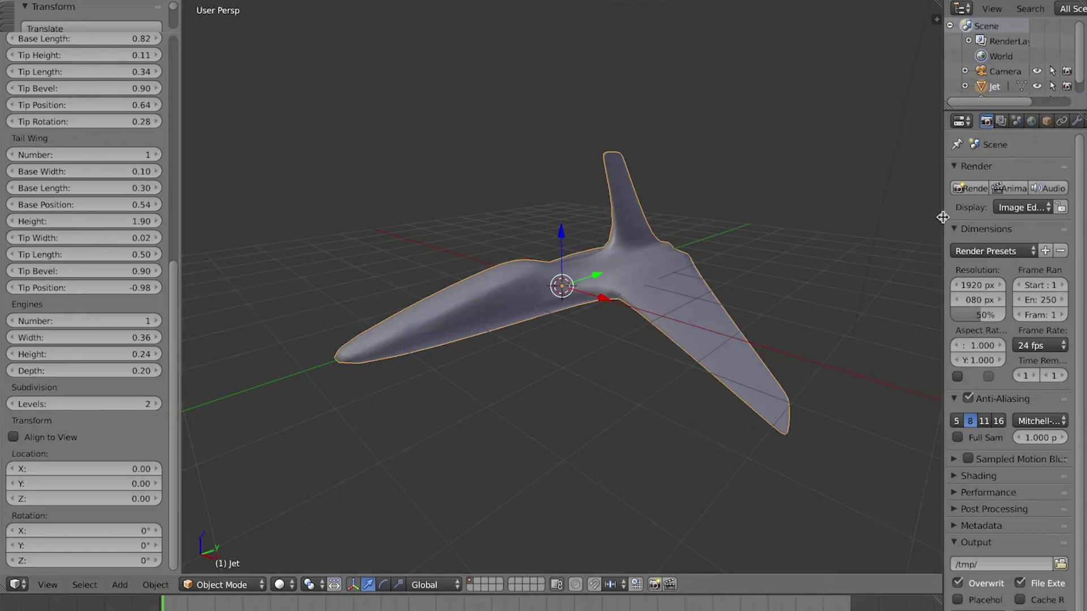
left_click_drag(943, 214, 852, 214)
left_click(986, 121)
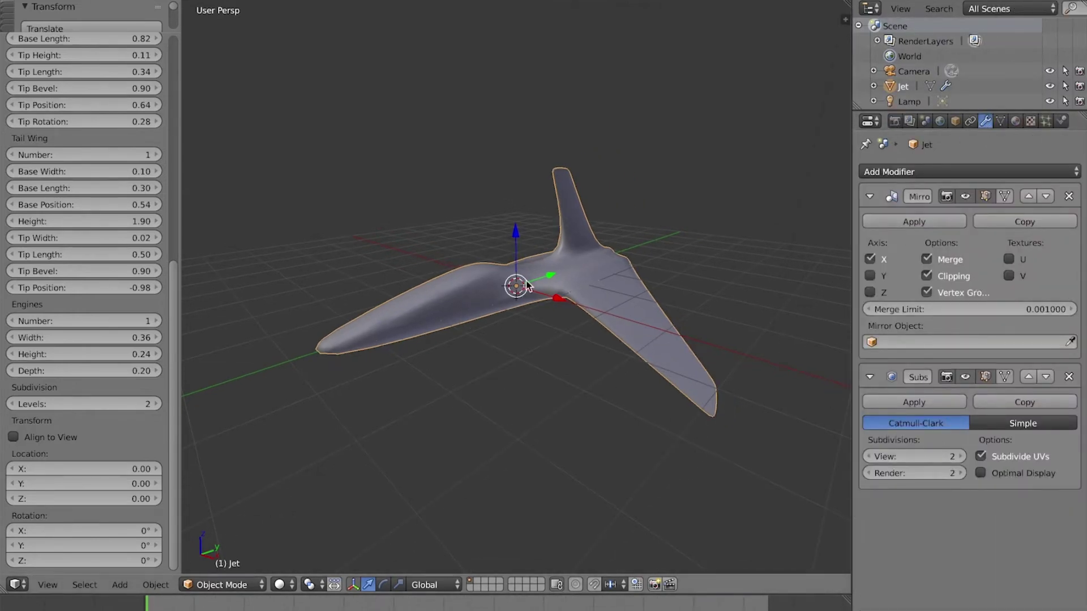
Extrude the jet fuselage's rear end face in Edit Mode
key("Tab")
mouse_move(526, 285)
middle_mouse_down()
mouse_move(546, 328)
mouse_move(546, 293)
middle_mouse_up()
scroll(603, 294, "up", 5)
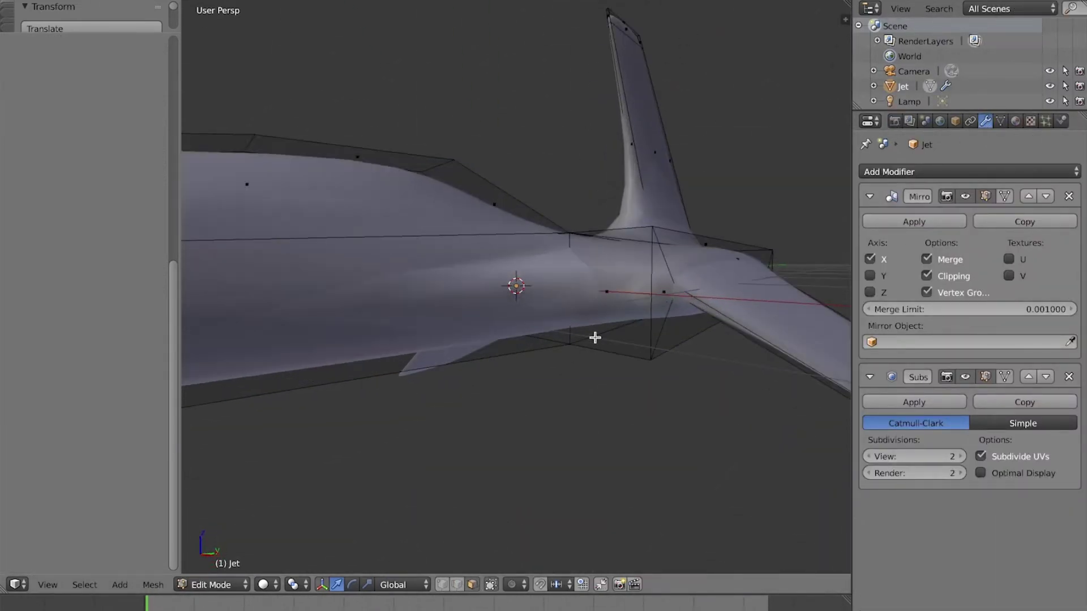
right_click(594, 339)
key("e")
left_click(606, 298)
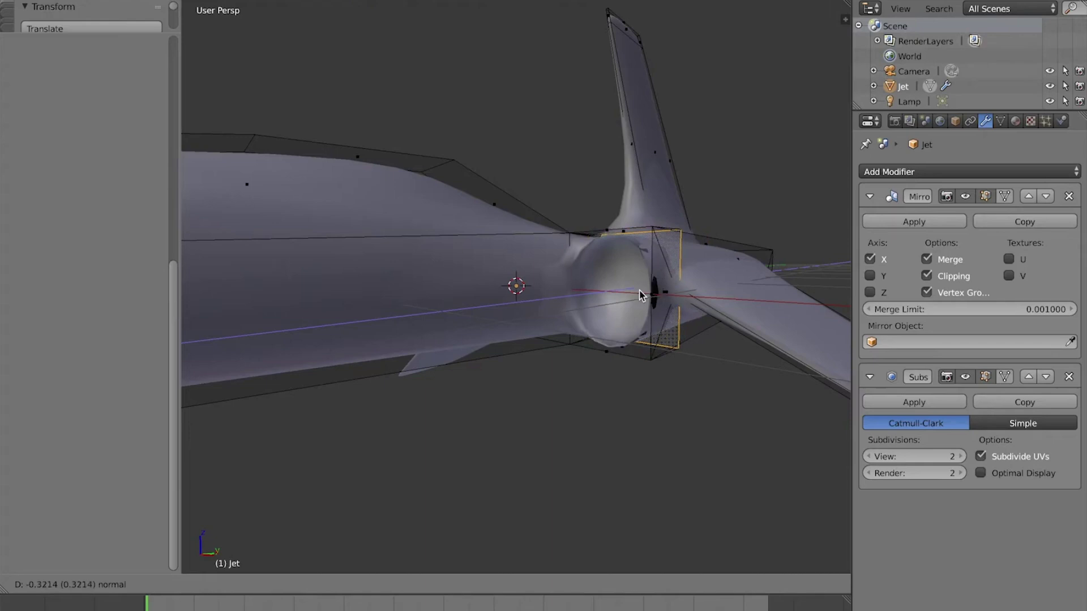
middle_click_drag(606, 299, 571, 286)
scroll(570, 285, "down", 4)
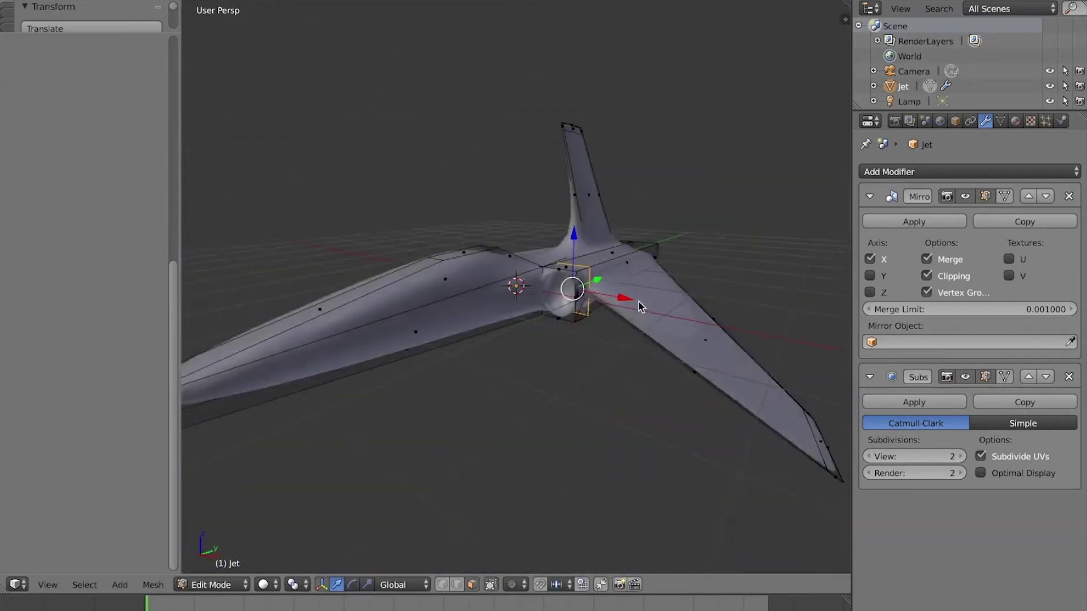
middle_click_drag(639, 302, 545, 408)
key("Tab")
Apply the Subdivision Surface modifier to make the jet's subdivision permanent
scroll(571, 322, "down", 3)
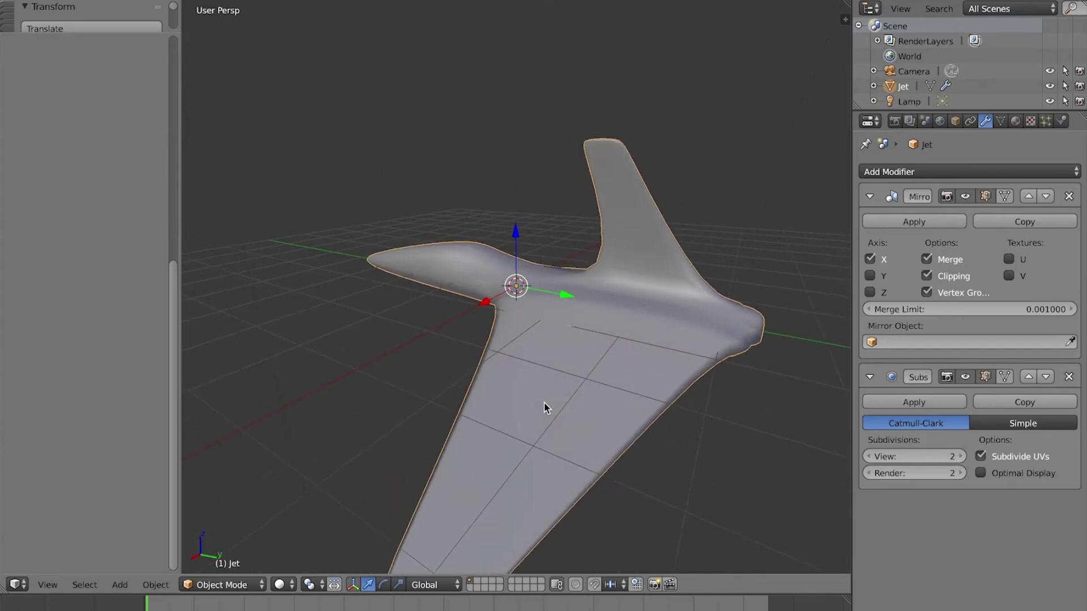
scroll(546, 408, "down", 1)
left_click(914, 402)
Select a patch of wing faces and run Generate Plates to cut grooved panels
key("Tab")
key("ctrl+KP_Add")
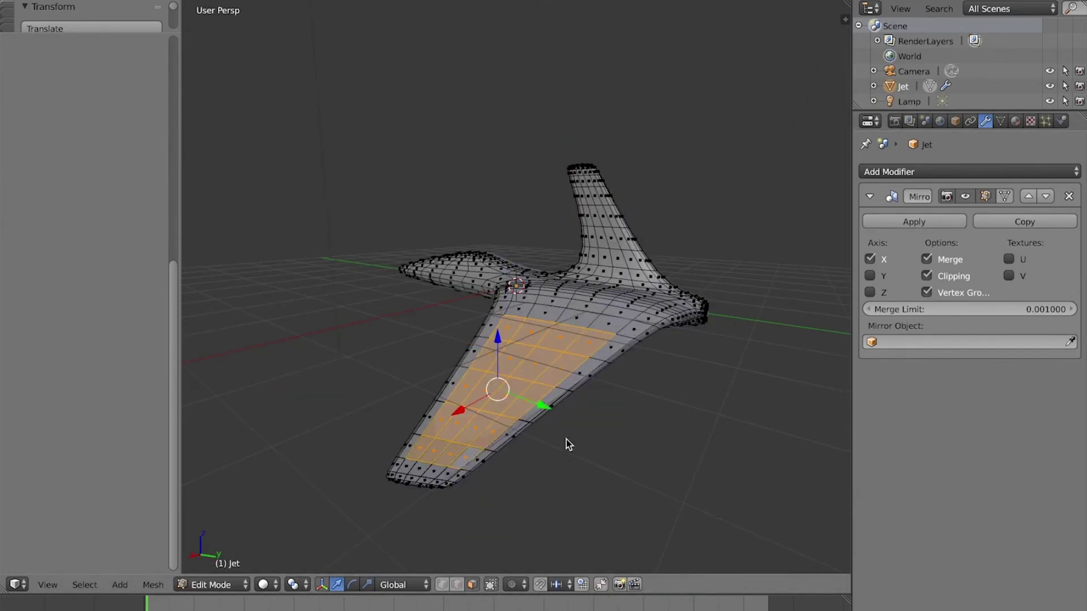
key("space")
type("plat")
left_click(644, 466)
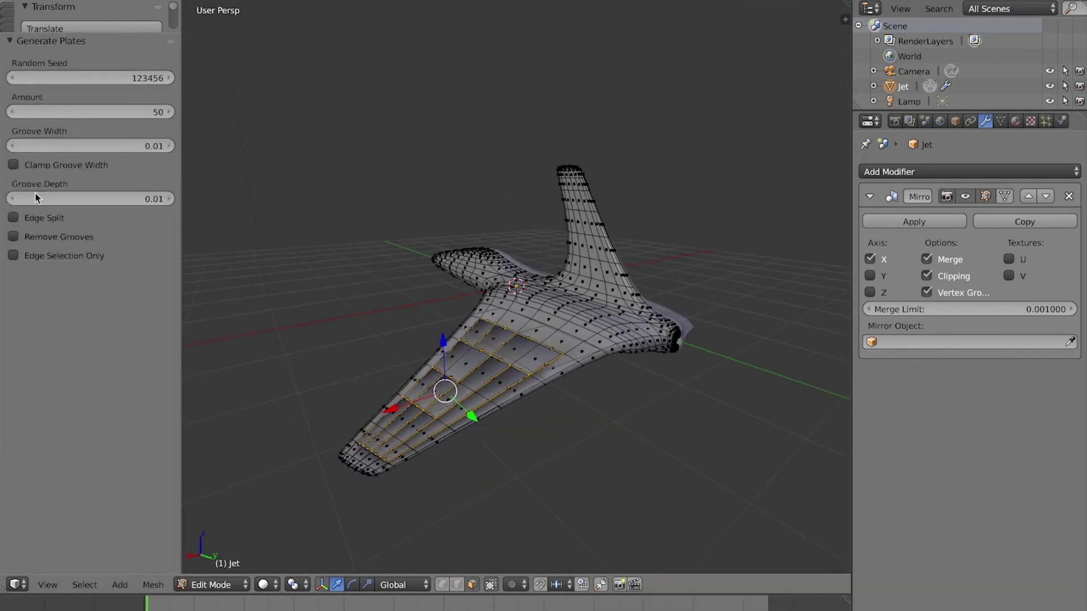
Hide the grid and overlays and show the jet in rendered preview
middle_click_drag(340, 340, 591, 380)
key("n")
left_click(748, 350)
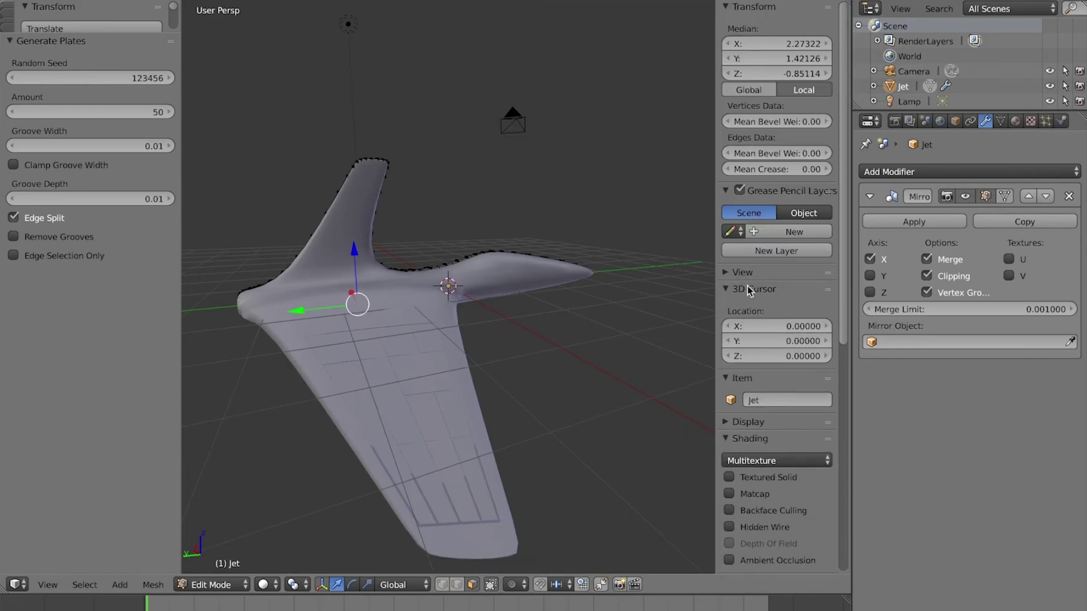
left_click(774, 369)
mouse_move(566, 340)
middle_mouse_down()
mouse_move(510, 312)
mouse_move(408, 340)
mouse_move(487, 352)
middle_mouse_up()
key("shift+z")
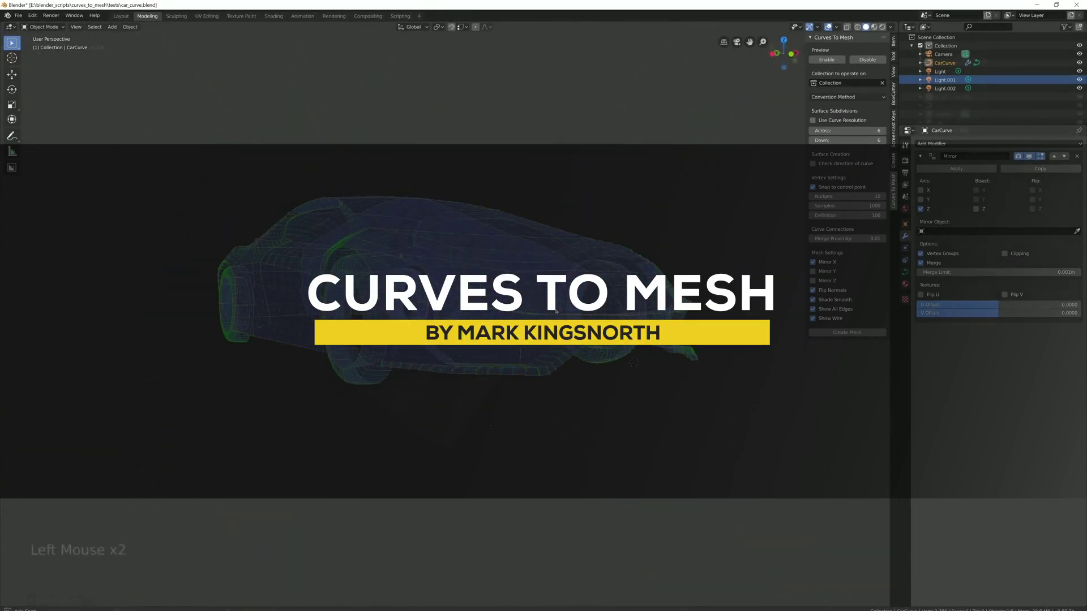
Duplicate the curves and snap them onto the edge to form the hourglass surface
left_click(407, 250)
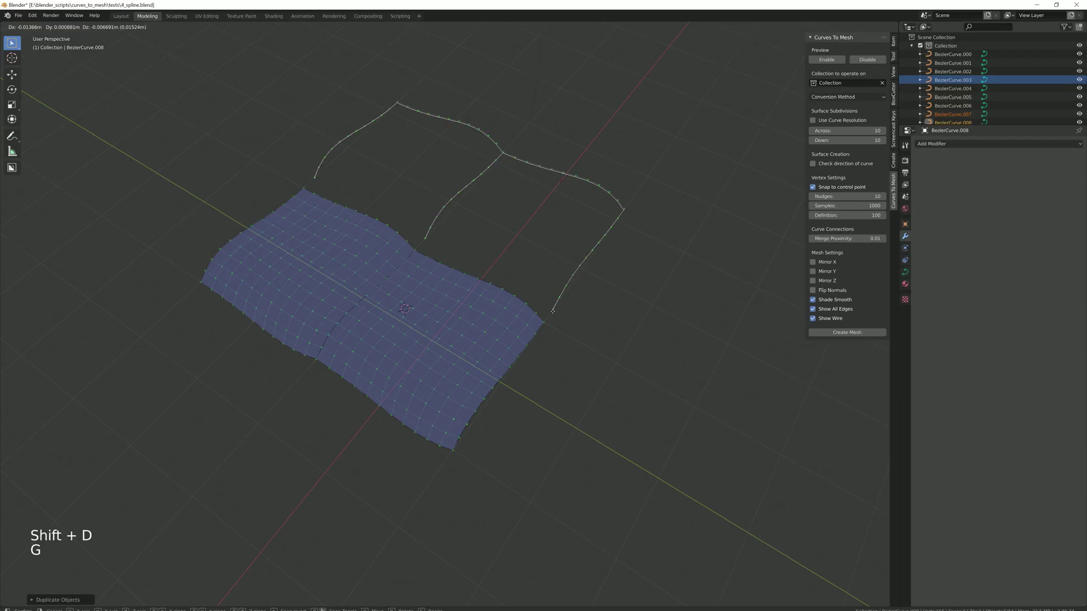
key("ctrl")
middle_click_drag(346, 320, 405, 301)
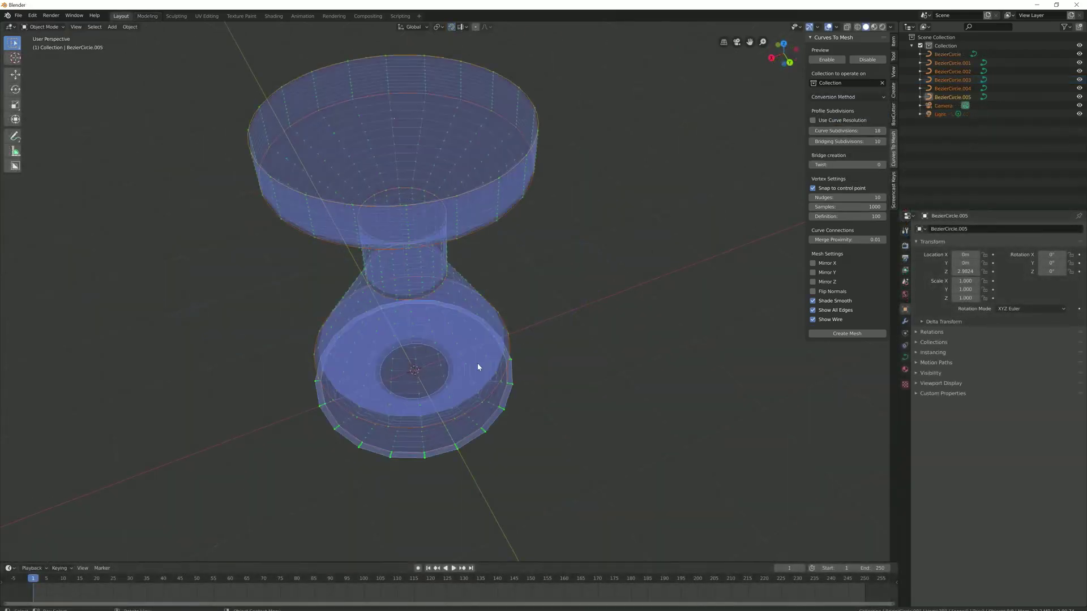
middle_click_drag(478, 367, 395, 339)
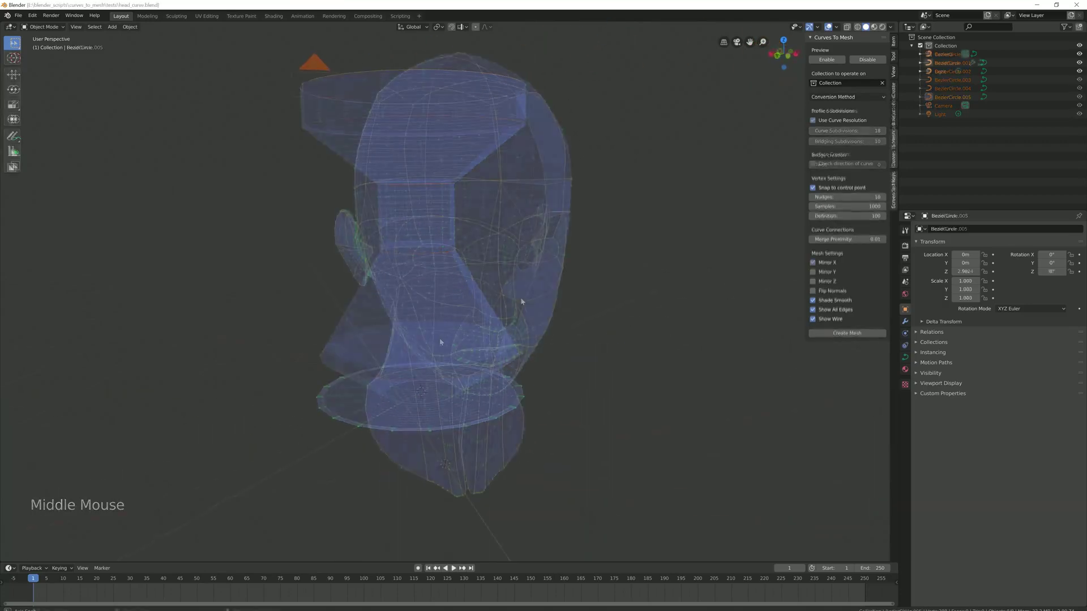
mouse_move(517, 300)
middle_mouse_down()
mouse_move(379, 299)
mouse_move(537, 305)
middle_mouse_up()
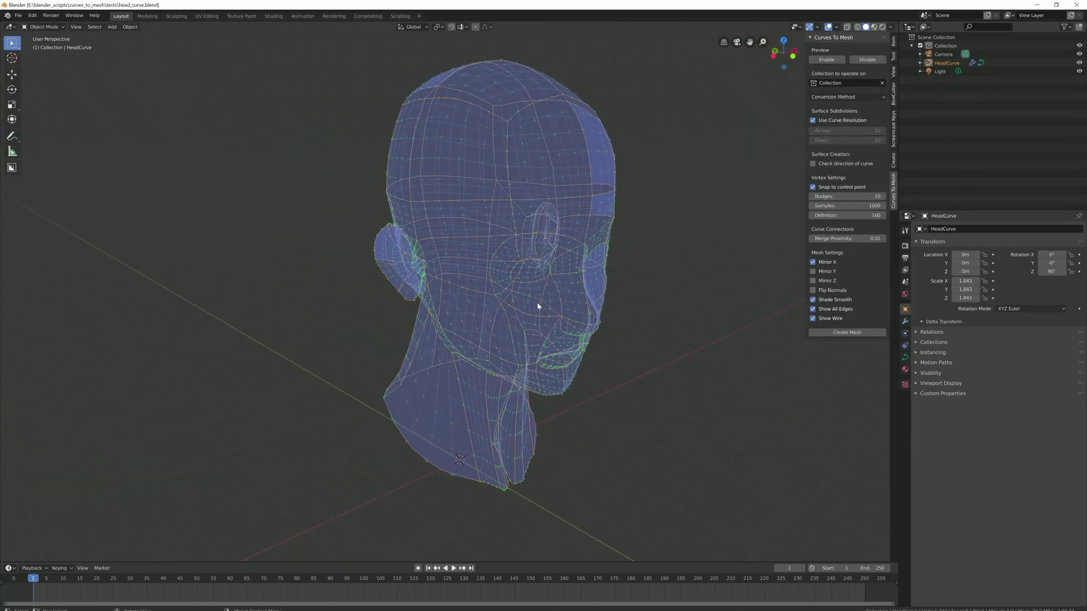
Reshape the head curves' segment and control point, then create a mesh from the curve network
key("Tab")
key("g")
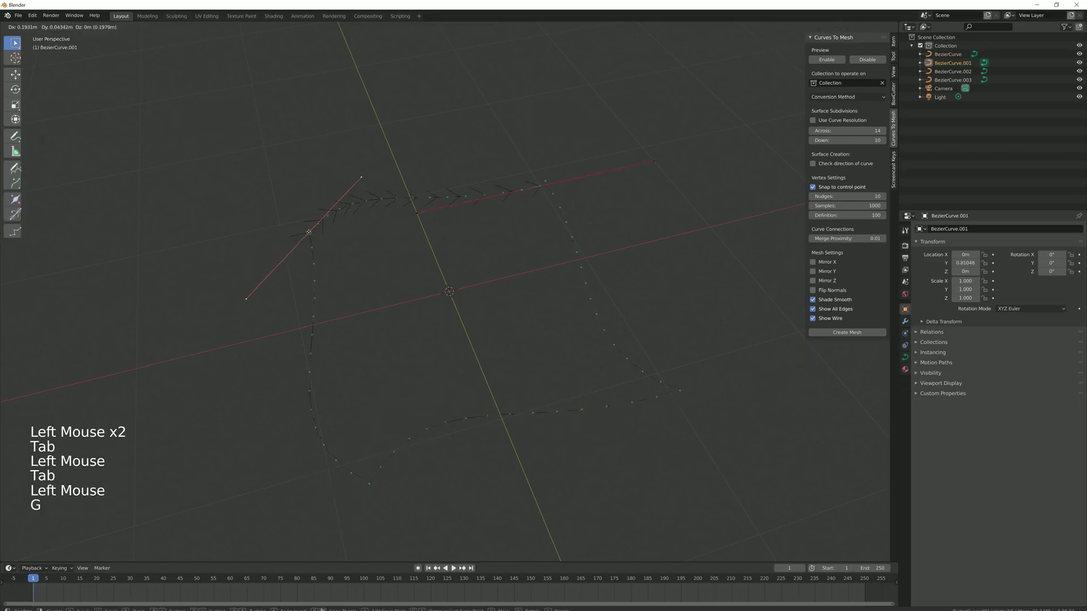
key("g")
middle_click_drag(508, 314, 386, 291)
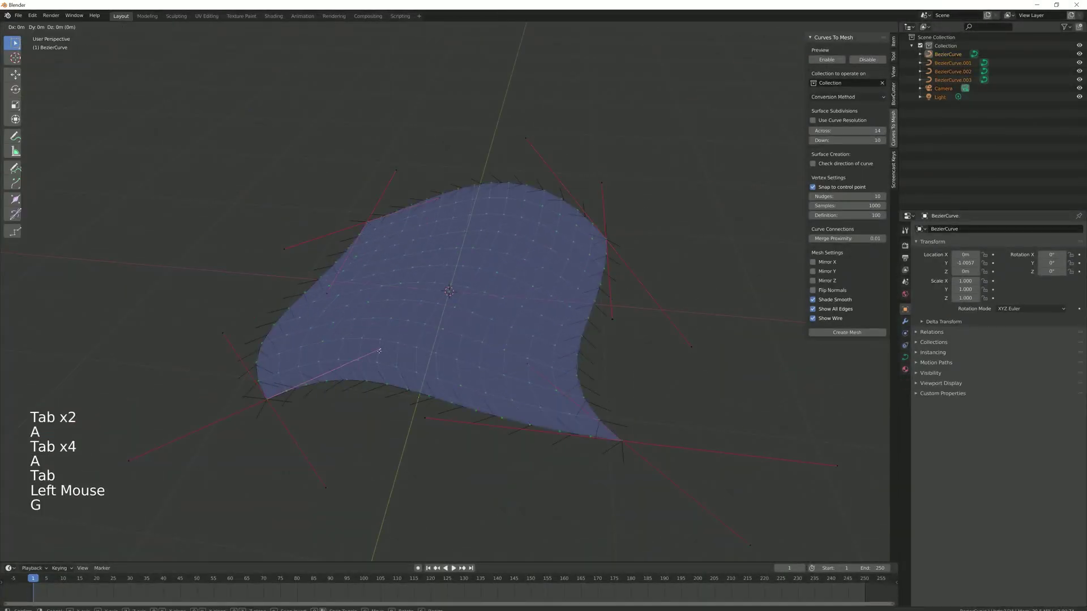
left_click(342, 454)
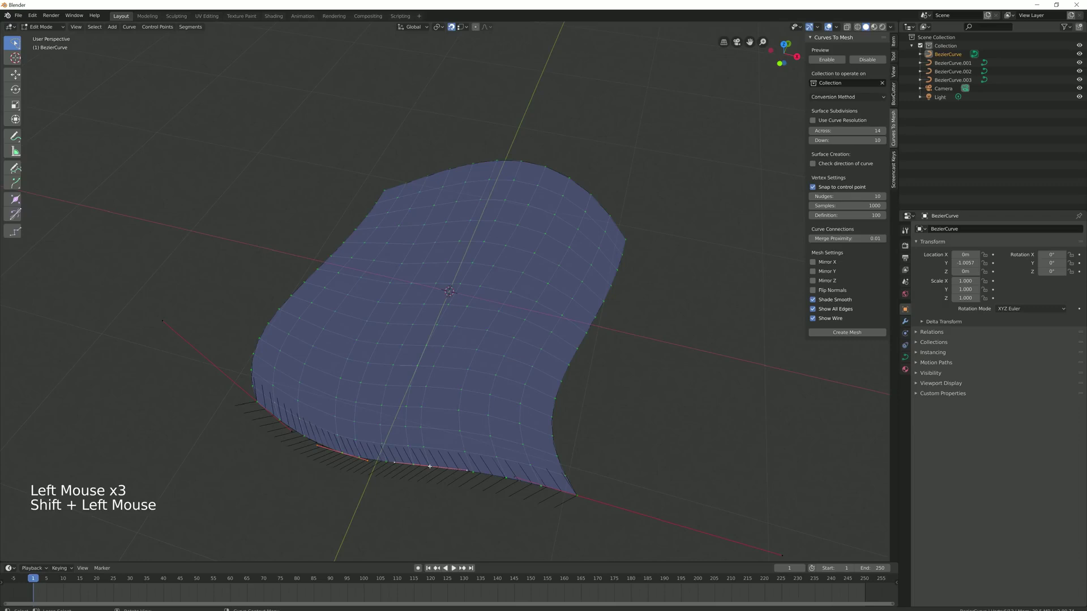
left_click(438, 440)
middle_click_drag(439, 440, 468, 365)
key("Tab")
left_click(868, 333)
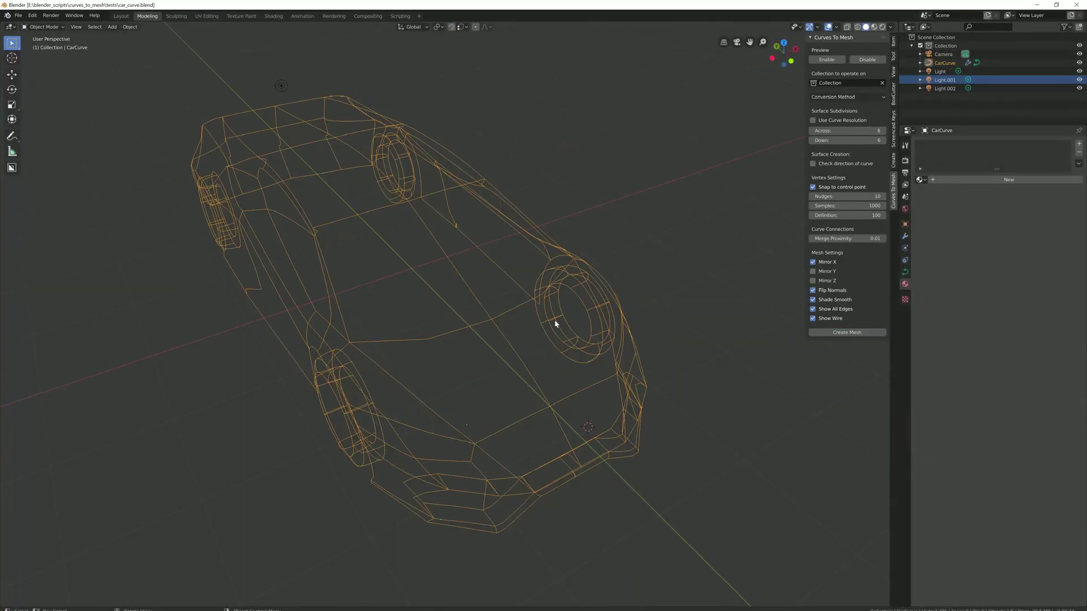
Convert the car curve wireframe into a shaded car body with a Mirror modifier
middle_click_drag(553, 320, 534, 270)
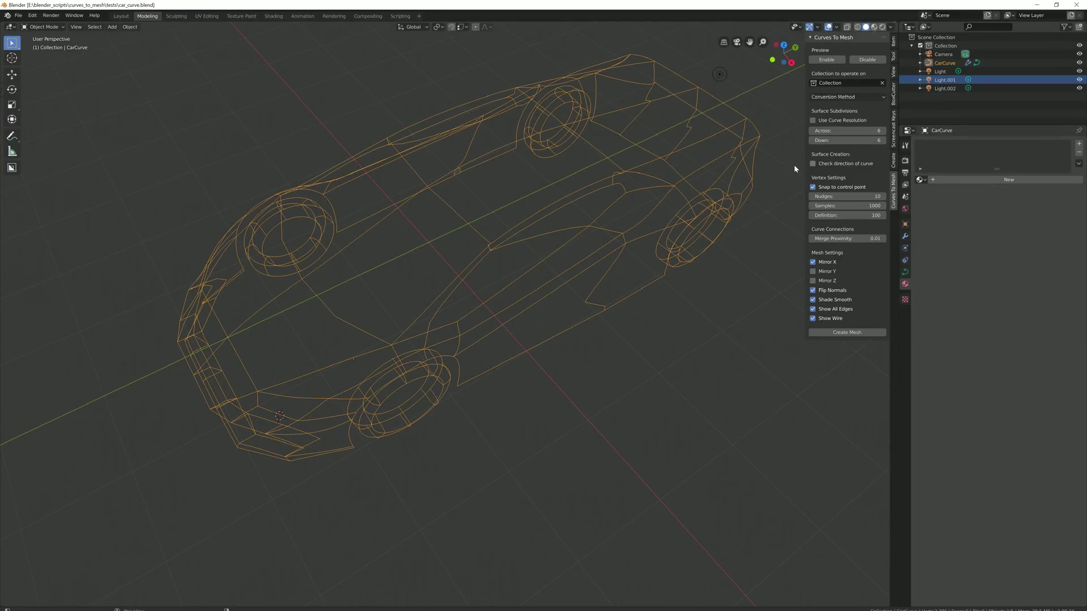
left_click(906, 236)
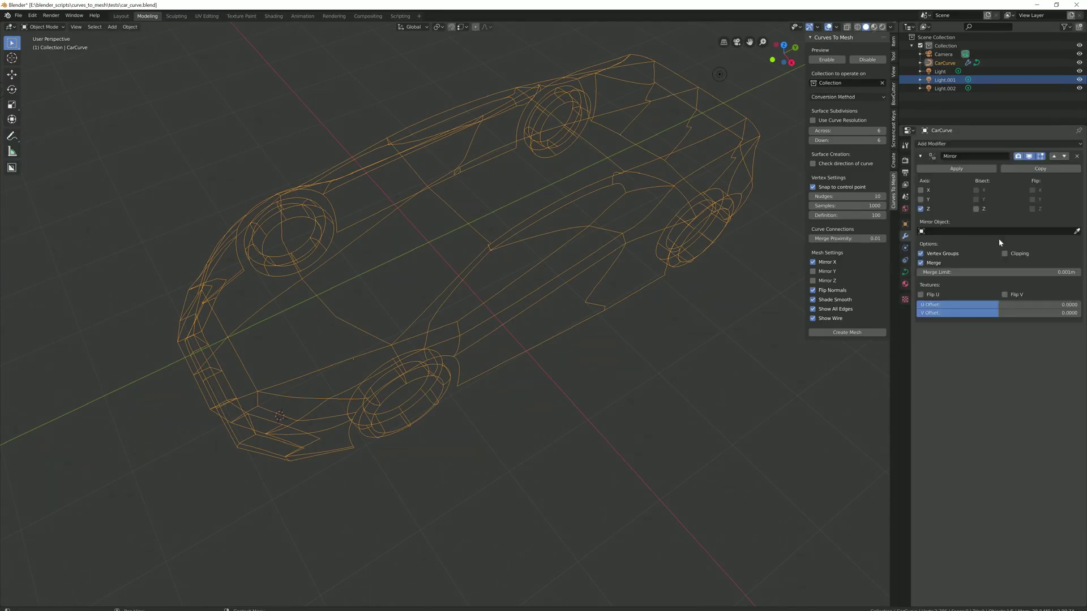
middle_click_drag(452, 272, 547, 378)
key("Tab")
key("Tab")
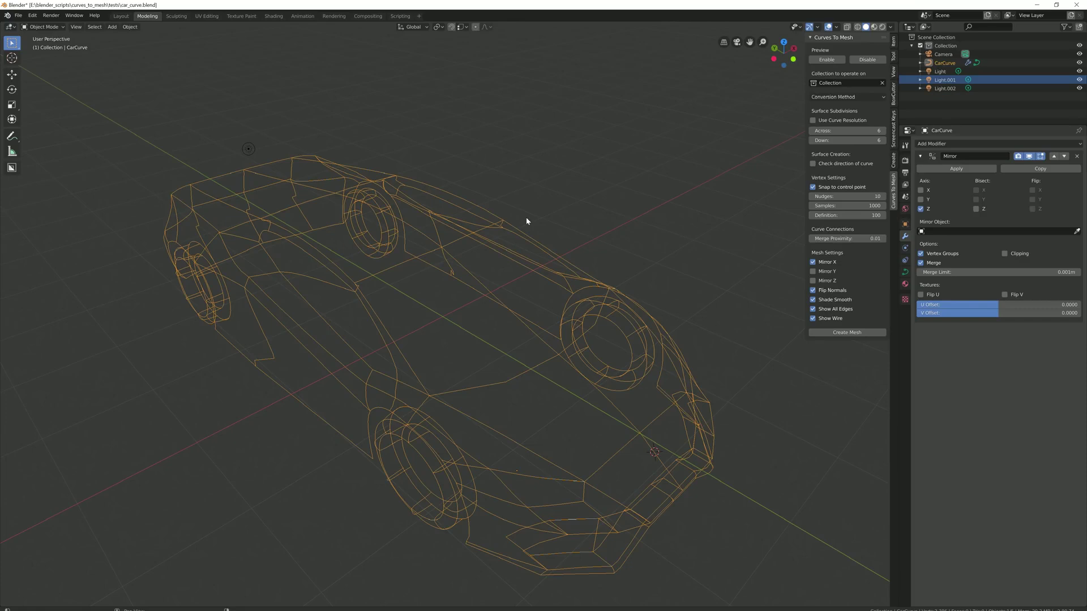
mouse_move(526, 221)
middle_mouse_down()
mouse_move(495, 323)
mouse_move(450, 368)
mouse_move(551, 310)
mouse_move(325, 343)
middle_mouse_up()
key("Tab")
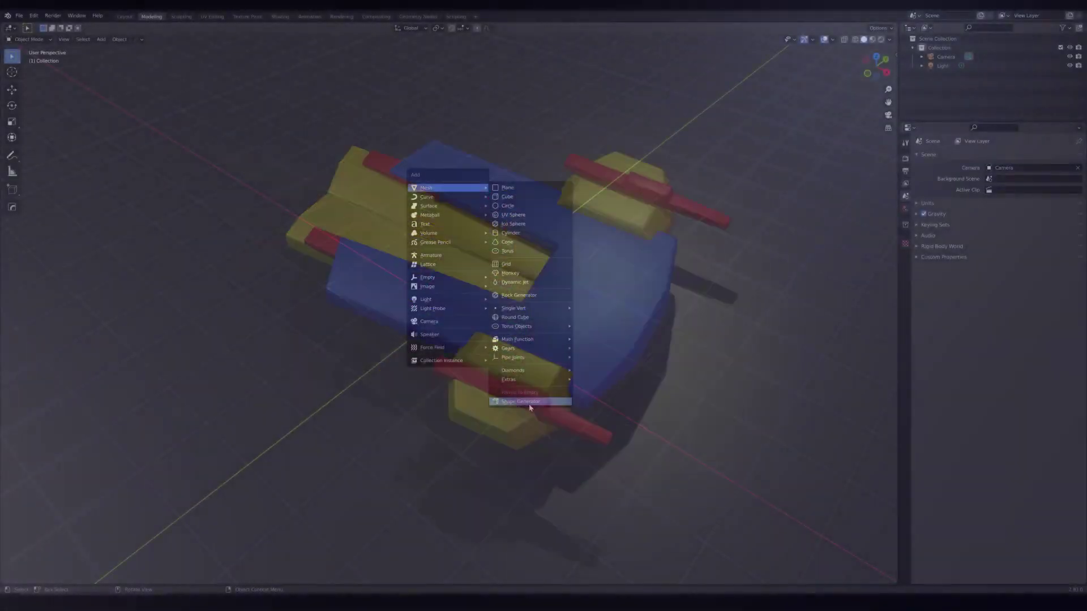
Add a Shape Generator ship, turn its small red shapes into boolean cuts, and set Random Seed to 313
left_click(530, 402)
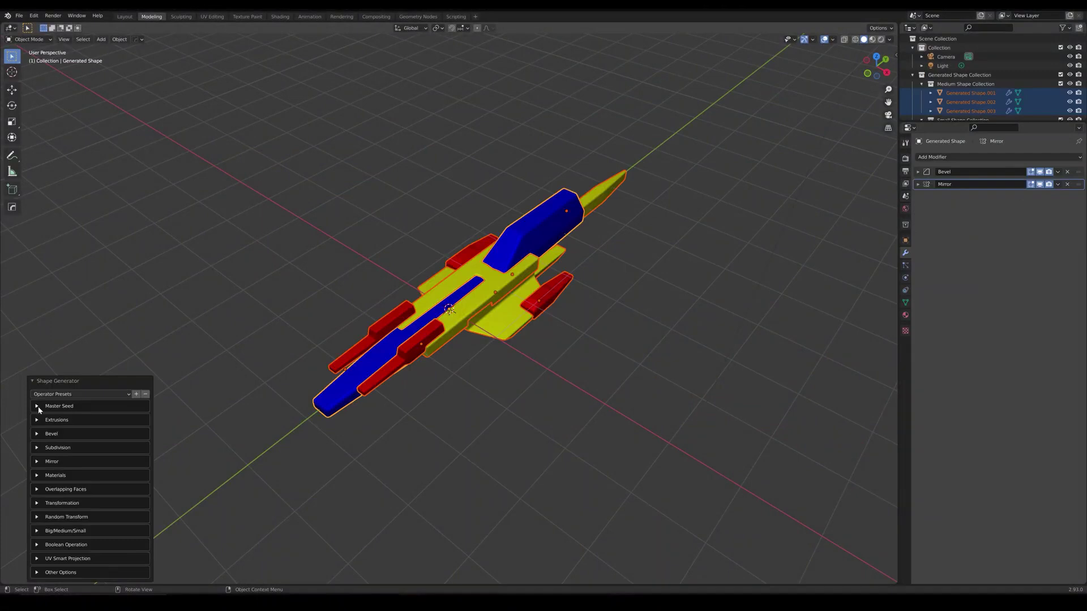
left_click_drag(135, 408, 172, 408)
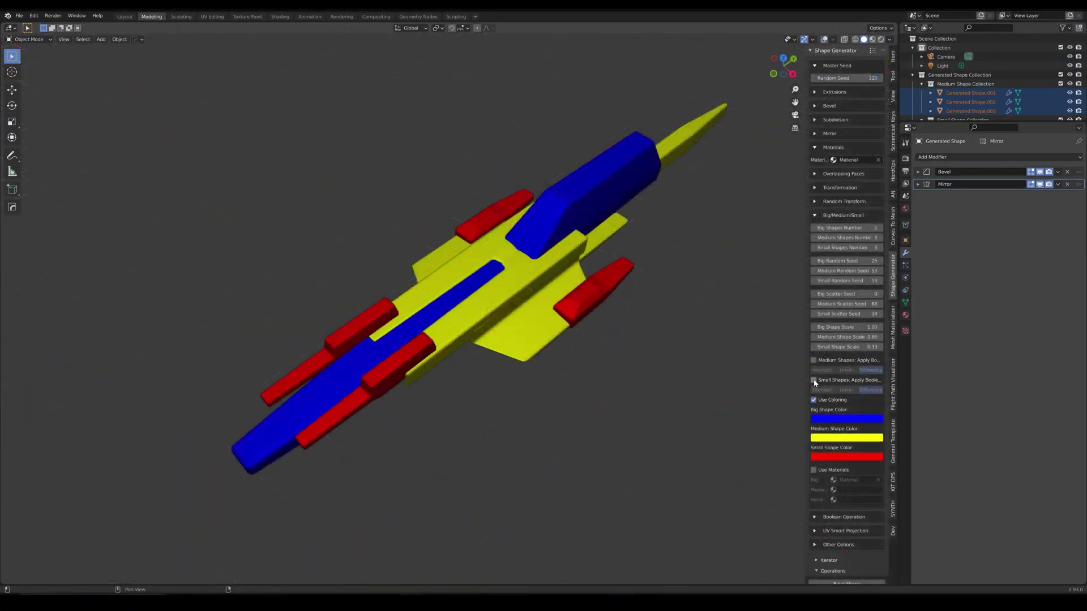
left_click(814, 381)
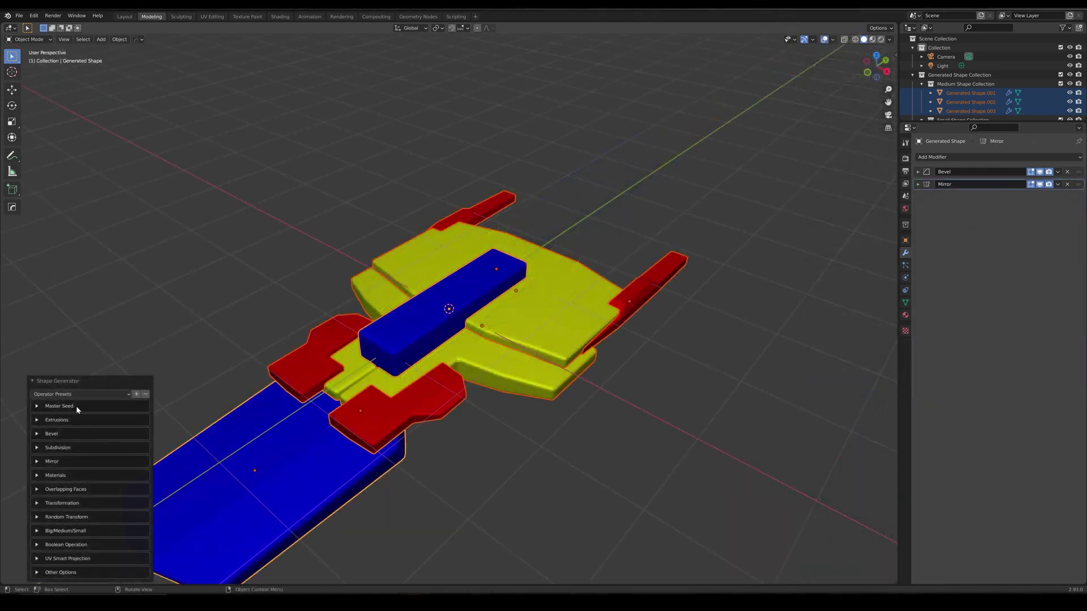
left_click(144, 406)
left_click(145, 406)
left_click(144, 407)
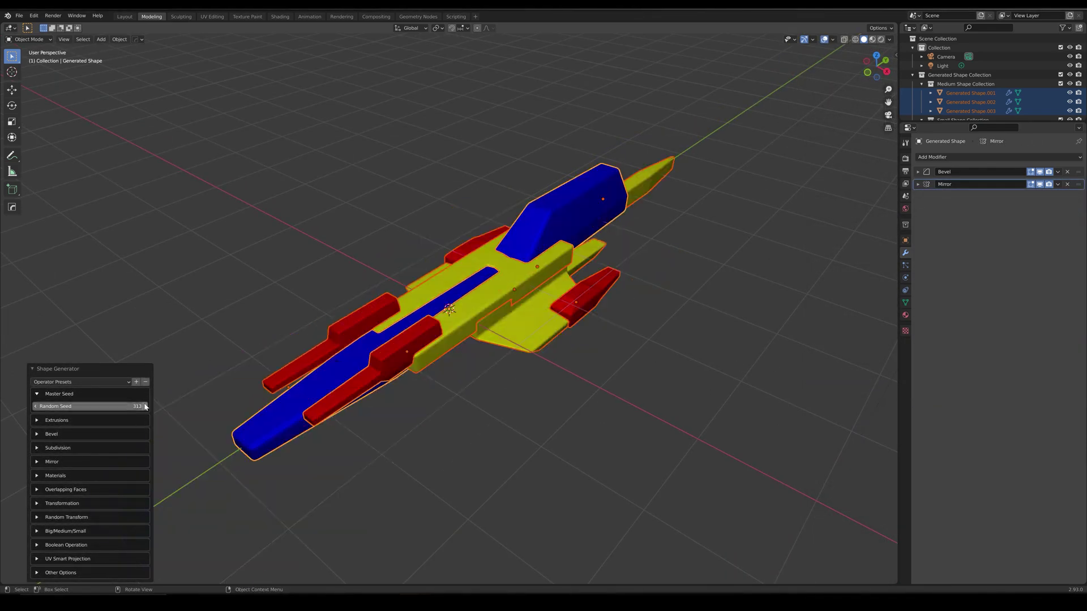
left_click(672, 415)
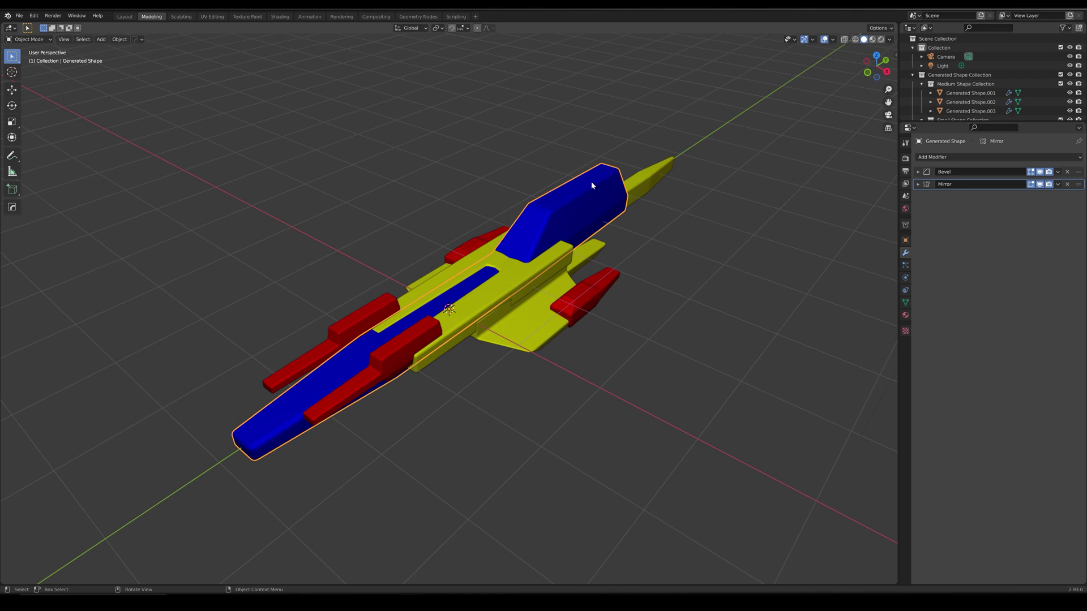
Raise Extrusions Taper Max to 1.25 and load a preset giving an all-blue shape
key("n")
left_click(816, 92)
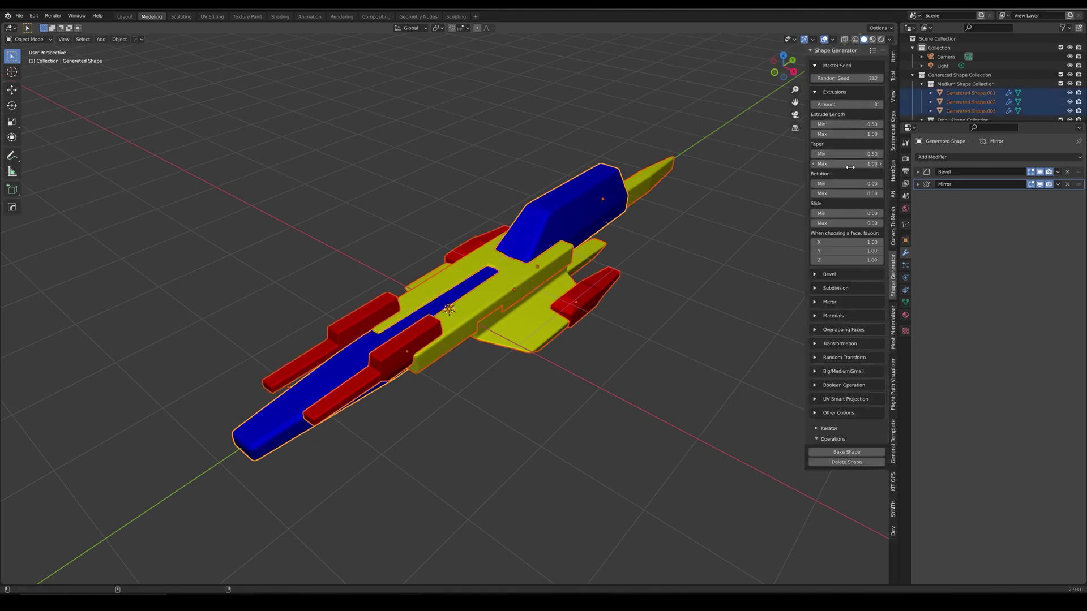
left_click_drag(850, 167, 831, 180)
left_click(872, 51)
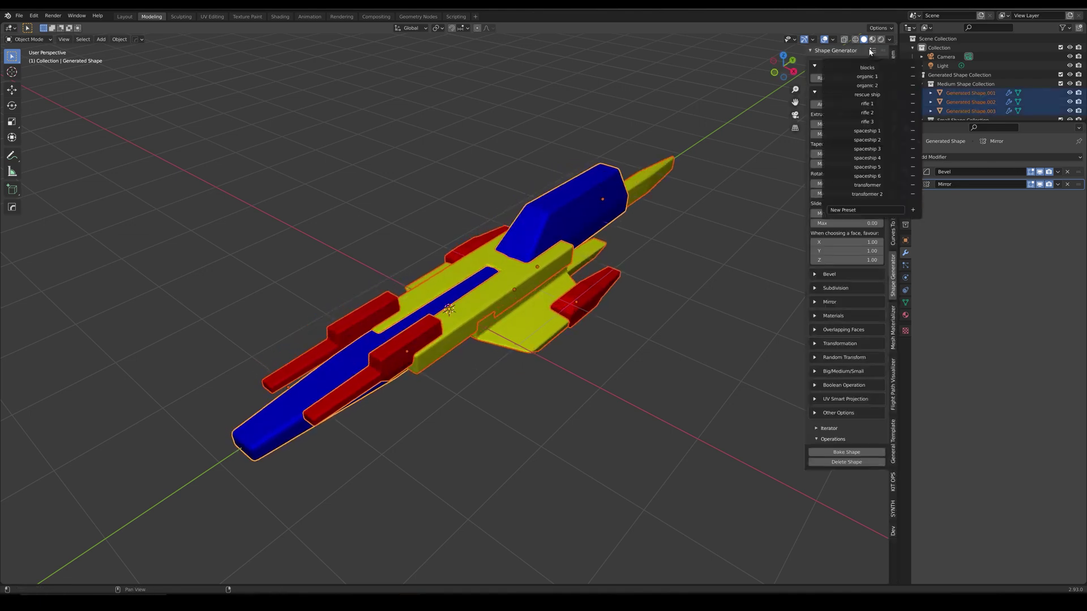
left_click(876, 79)
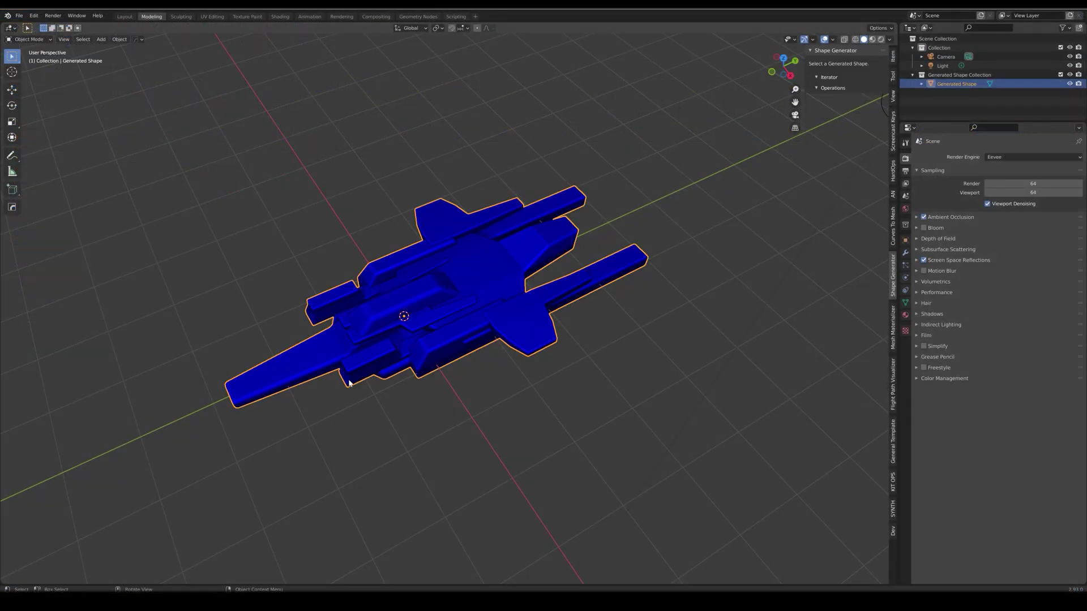
Give the new shape a smoothed, voxel-remeshed surface
middle_click_drag(349, 383, 490, 280)
key("Tab")
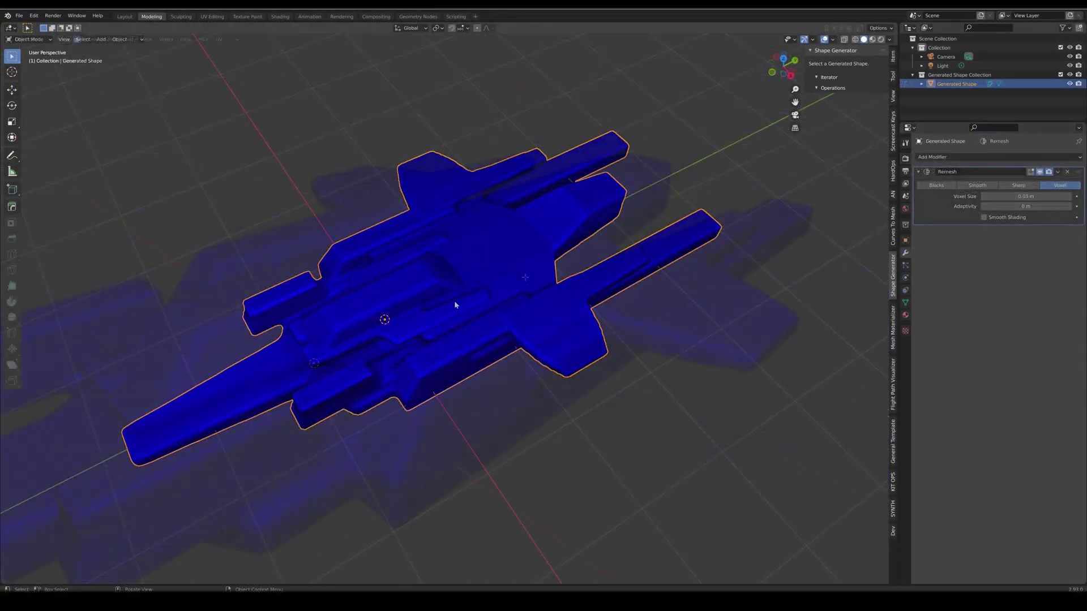
middle_click_drag(454, 301, 471, 321)
key("Tab")
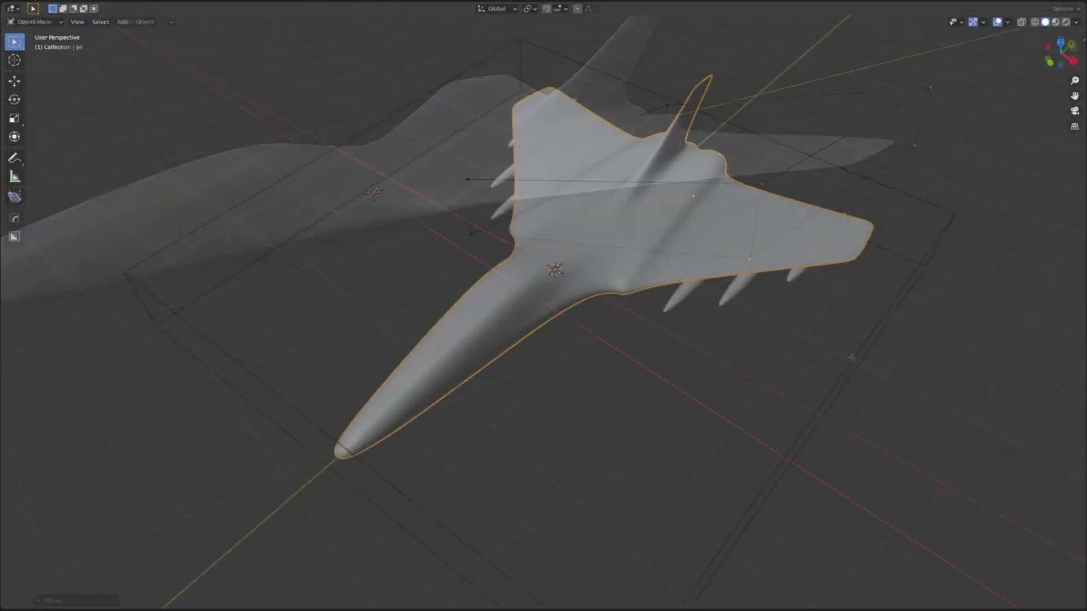
Fit a subdivided lattice around the jet and select a group of its points
left_click(890, 313)
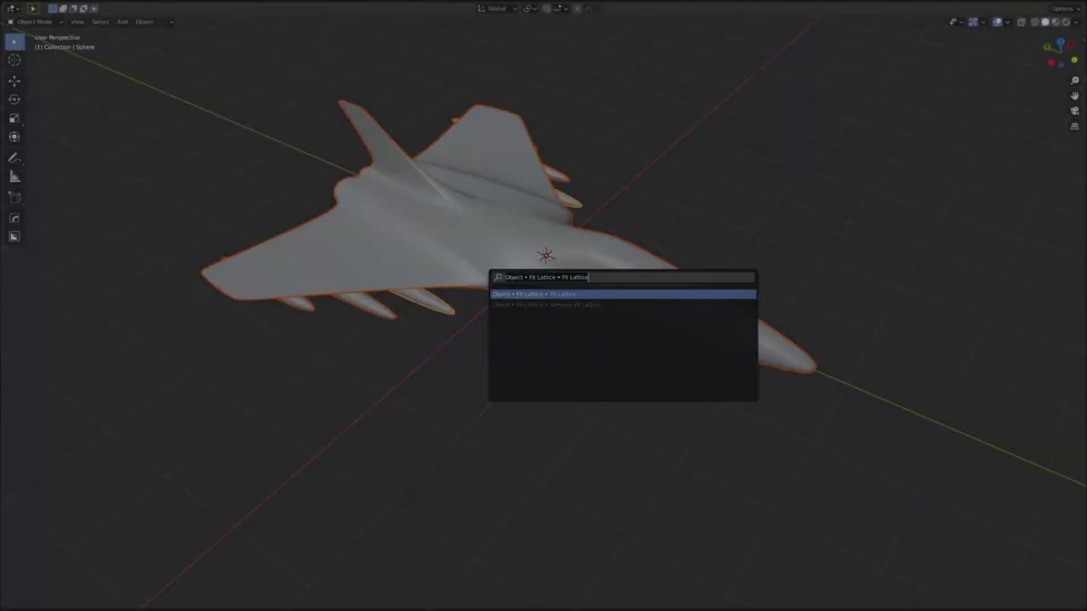
key("Return")
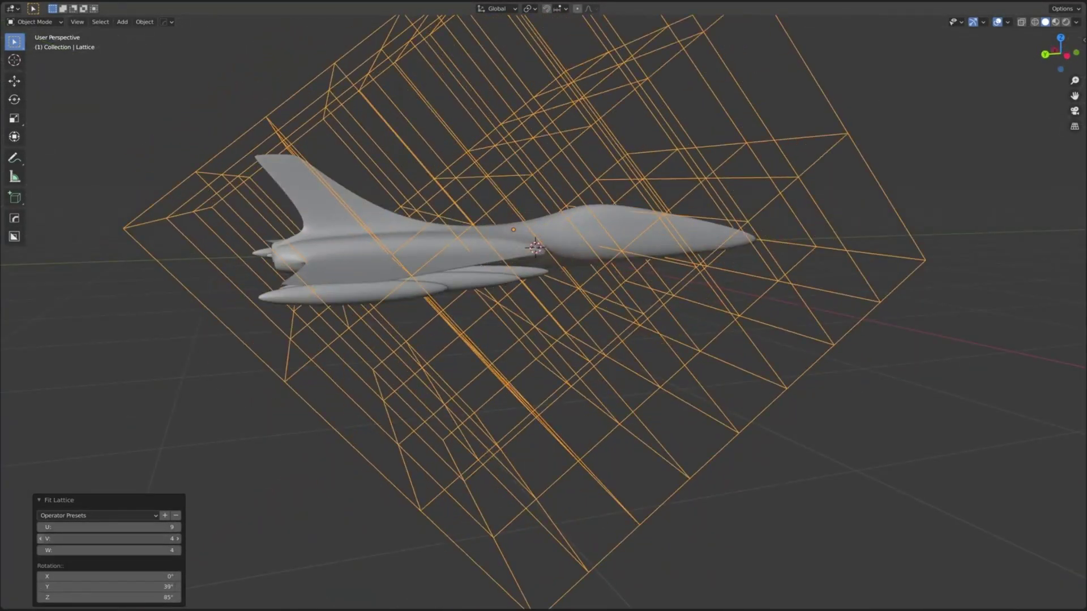
key("Tab")
left_click_drag(288, 246, 442, 437)
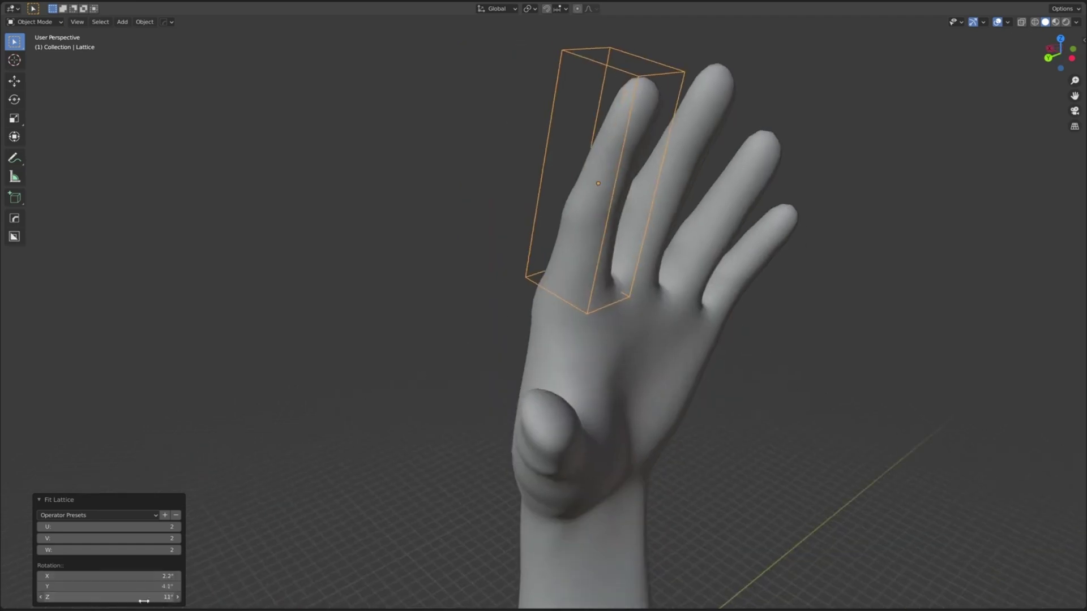
Fit a lattice around the whole hand and reduce its Y rotation to 10° to match the tilt
key("Tab")
left_click_drag(558, 37, 664, 94)
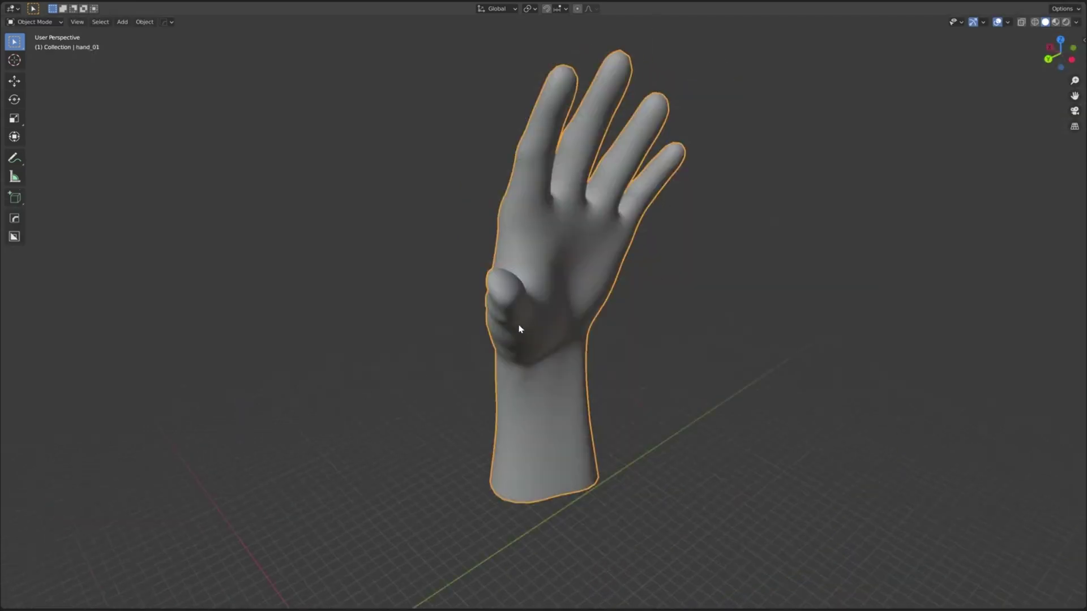
left_click(144, 21)
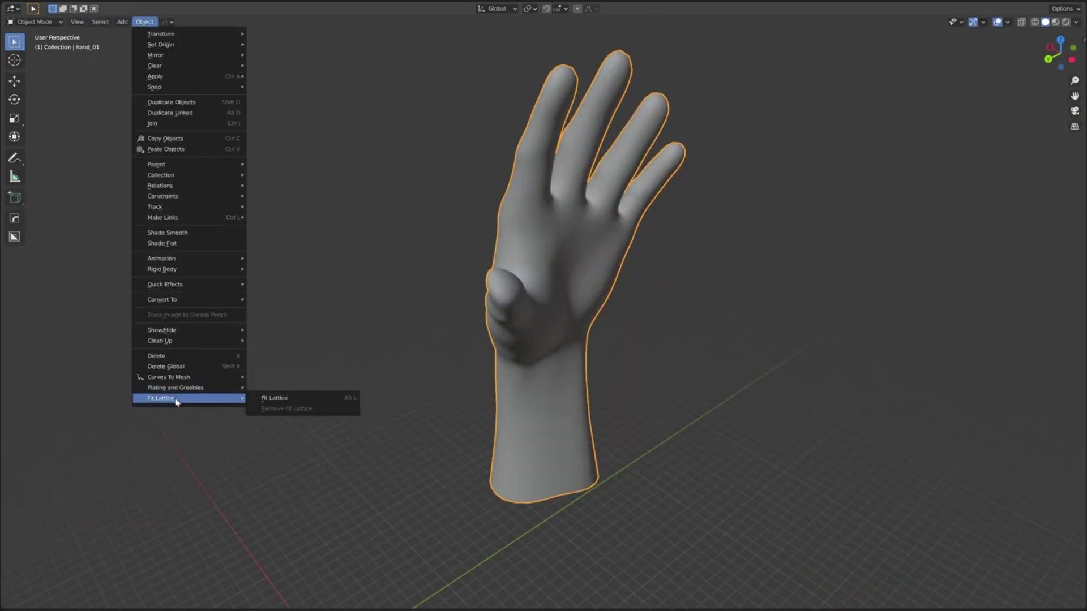
key("F3")
left_click(446, 316)
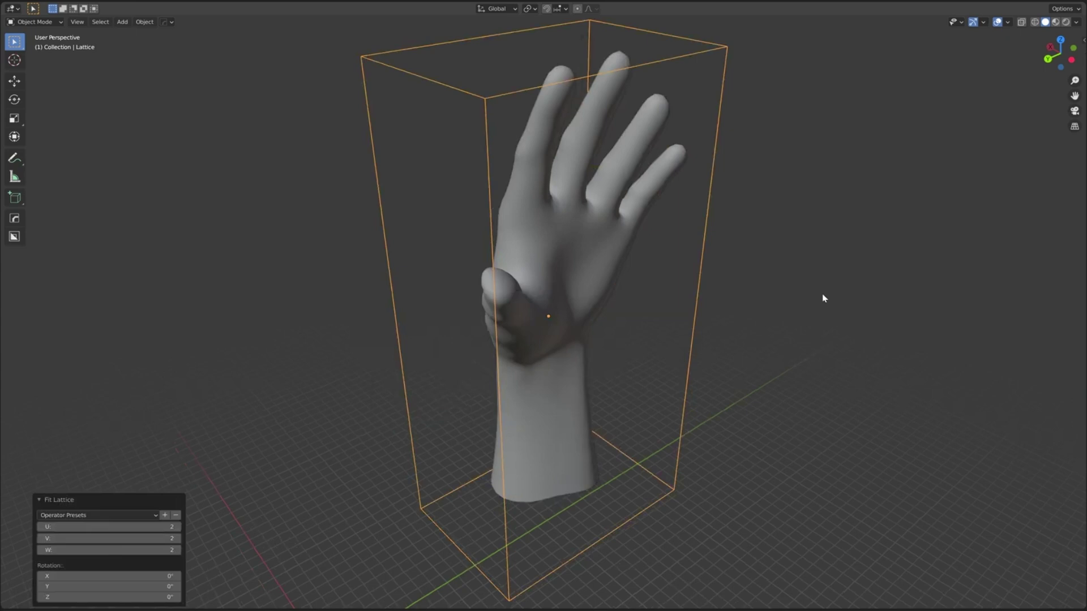
mouse_move(823, 299)
middle_mouse_down()
mouse_move(725, 291)
mouse_move(819, 295)
middle_mouse_up()
key("KP_3")
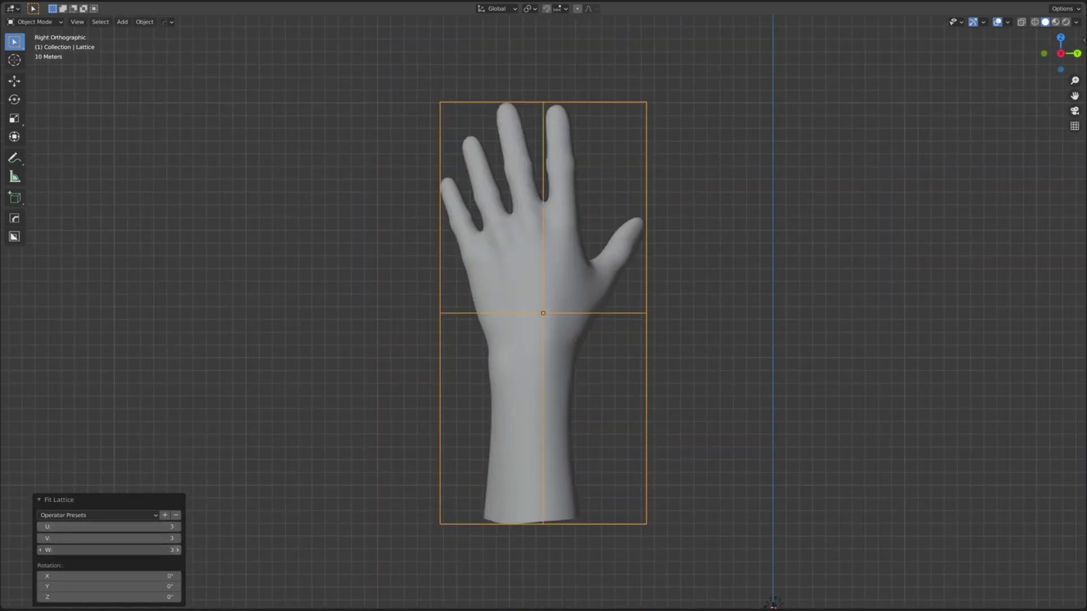
middle_click_drag(504, 325, 651, 362)
left_click_drag(108, 597, 128, 587)
middle_click_drag(527, 266, 500, 287)
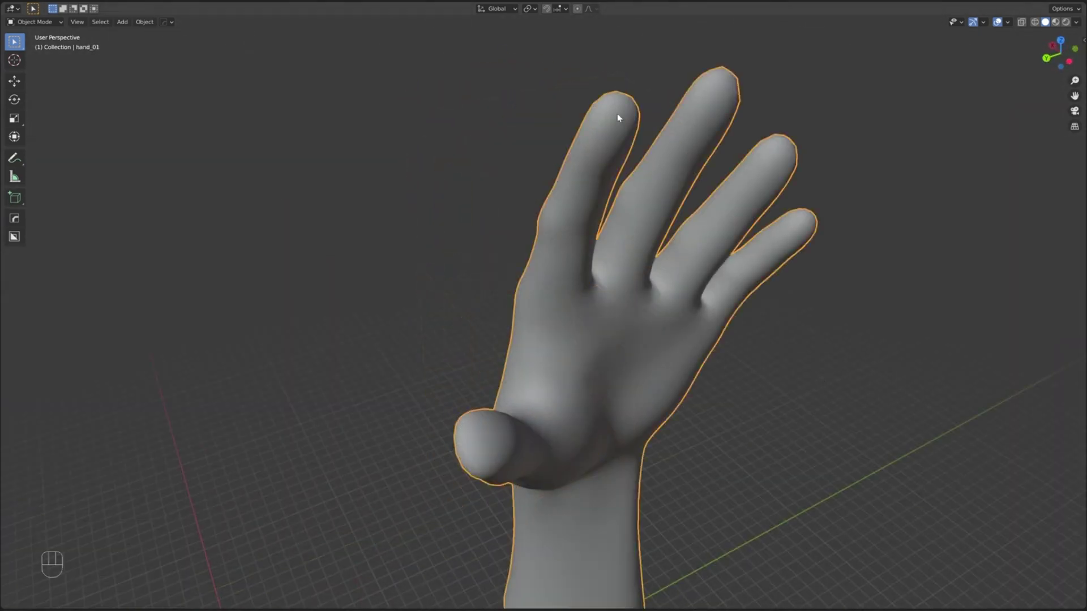
Fit a lattice around the selected finger of the robotic hand
key("Tab")
mouse_move(617, 170)
middle_mouse_down()
mouse_move(572, 193)
mouse_move(623, 181)
mouse_move(651, 233)
mouse_move(628, 212)
mouse_move(618, 148)
middle_mouse_up()
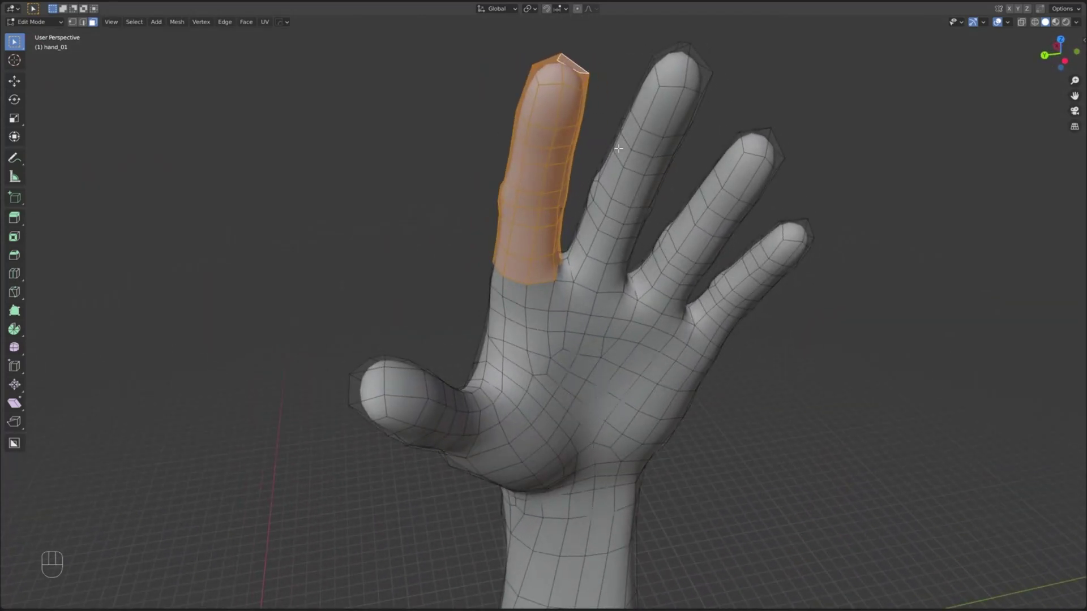
key("F3")
key("Return")
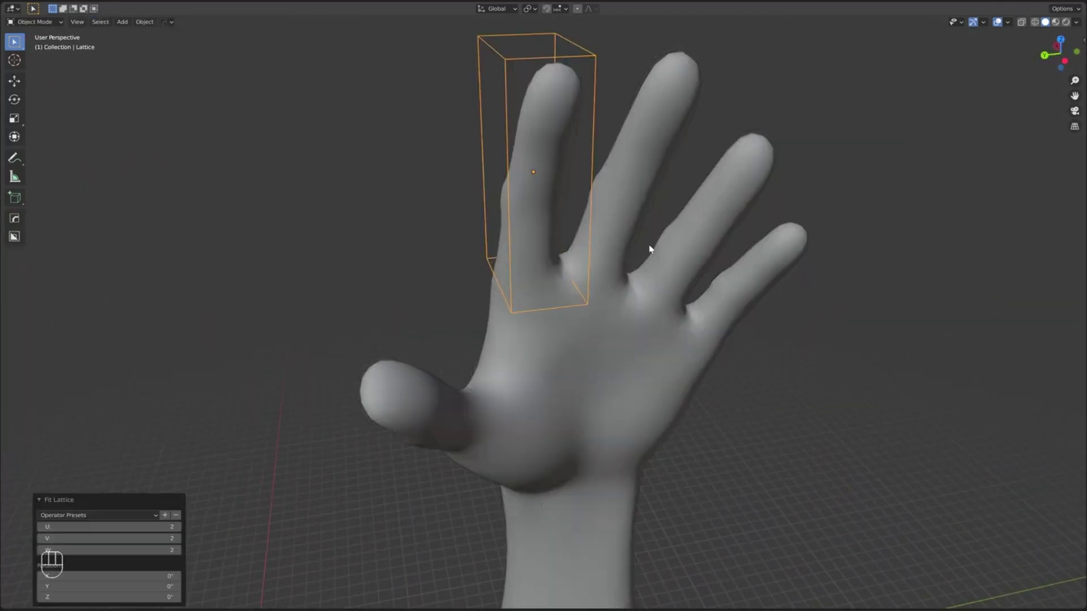
Run Remove Fit Lattice to delete the finger's lattice
middle_click_drag(650, 244, 707, 300)
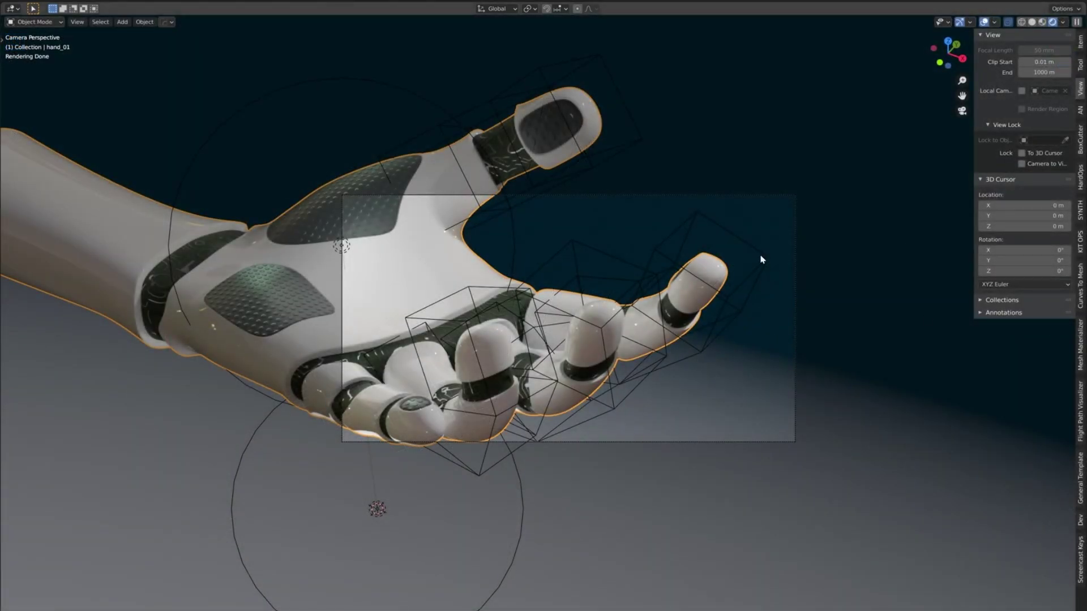
key("F3")
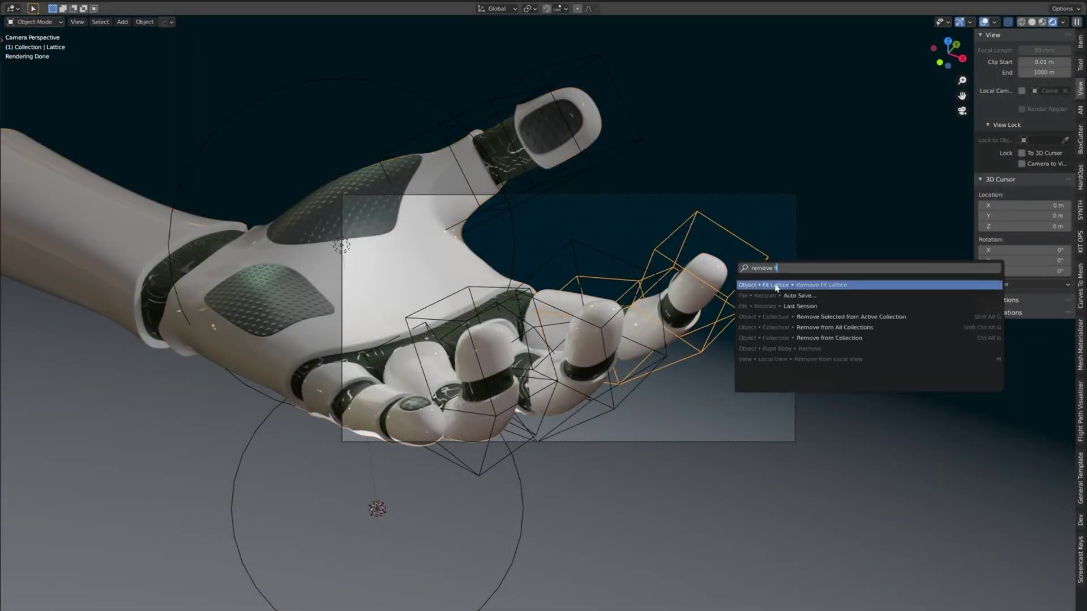
left_click(777, 286)
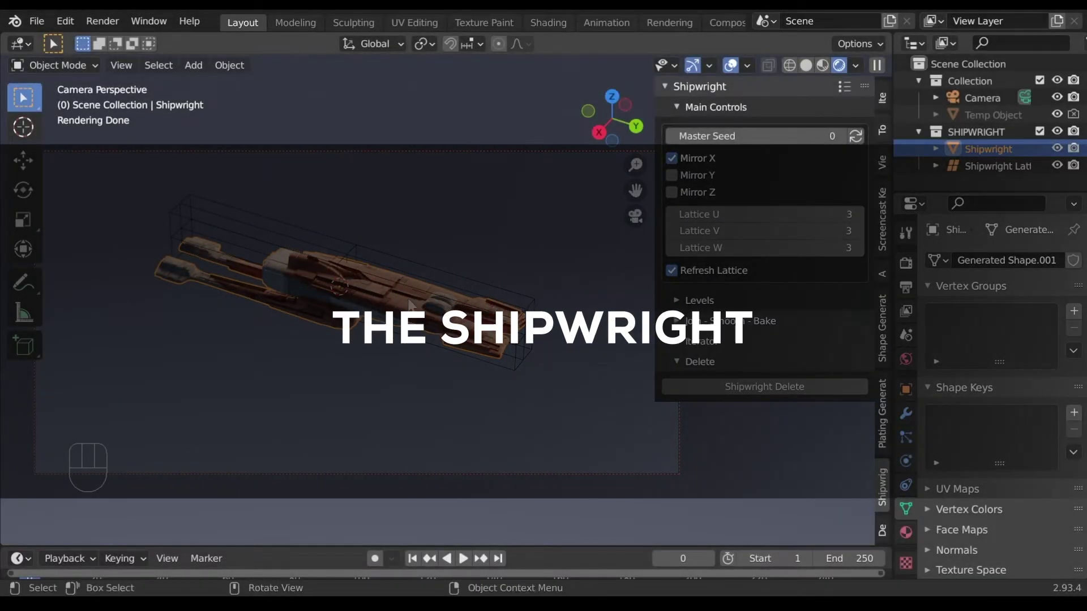
Step the Shipwright master seed to 5997 and hide the Small level's parts
left_click(855, 137)
left_click(855, 137)
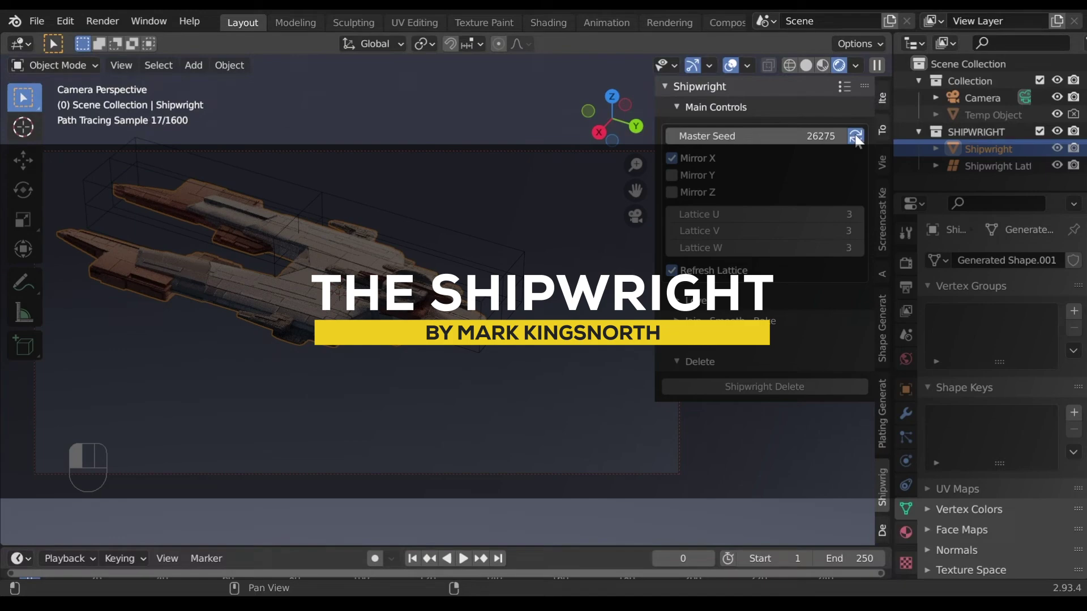
left_click(856, 136)
left_click(855, 136)
left_click_drag(655, 309, 575, 309)
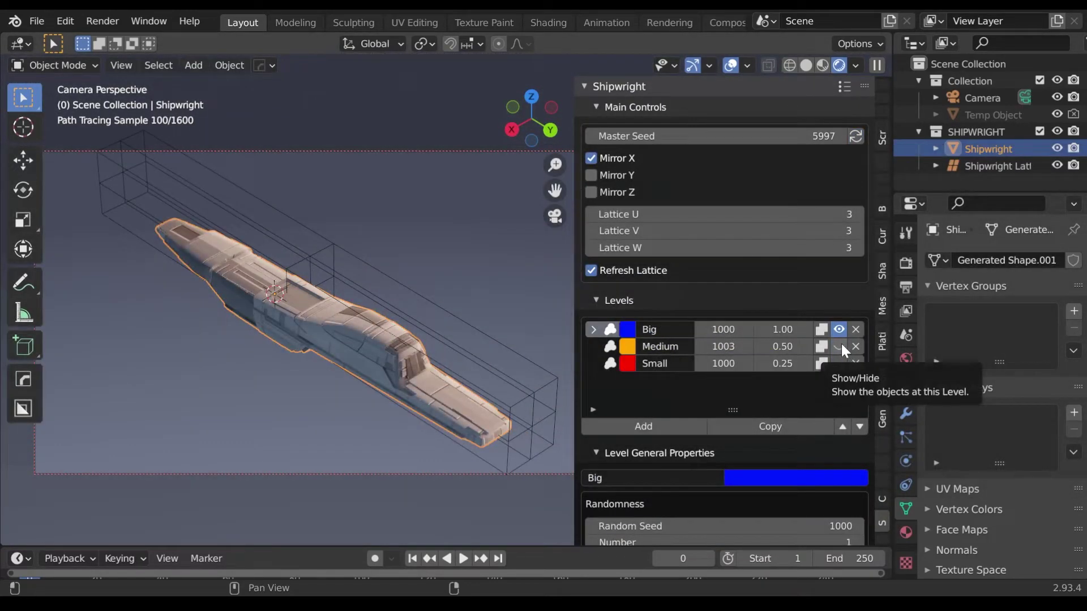
left_click(840, 364)
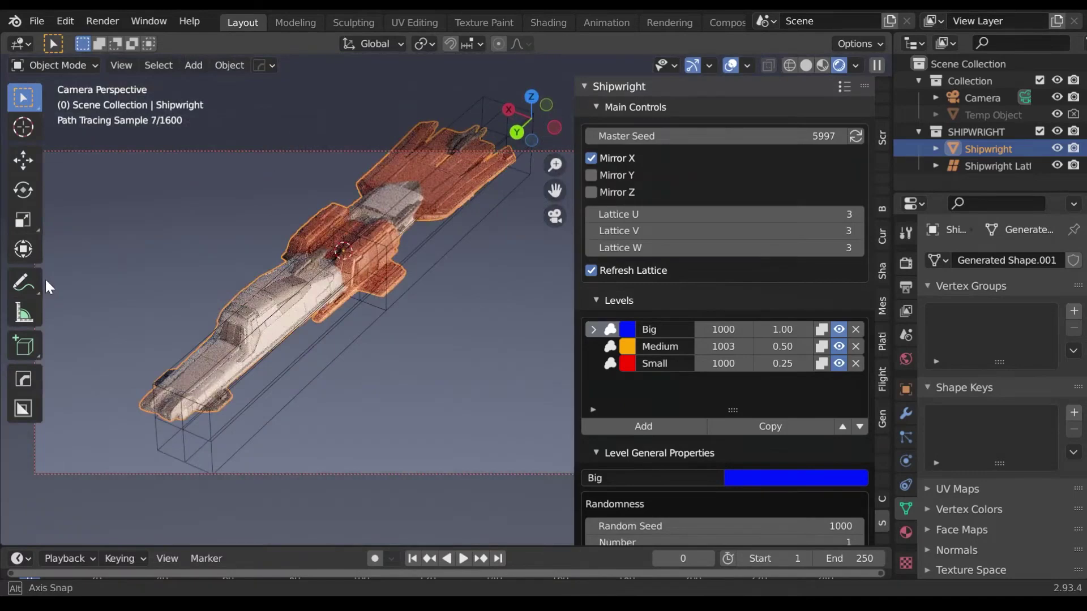
scroll(737, 434, "down", 10)
scroll(738, 434, "down", 20)
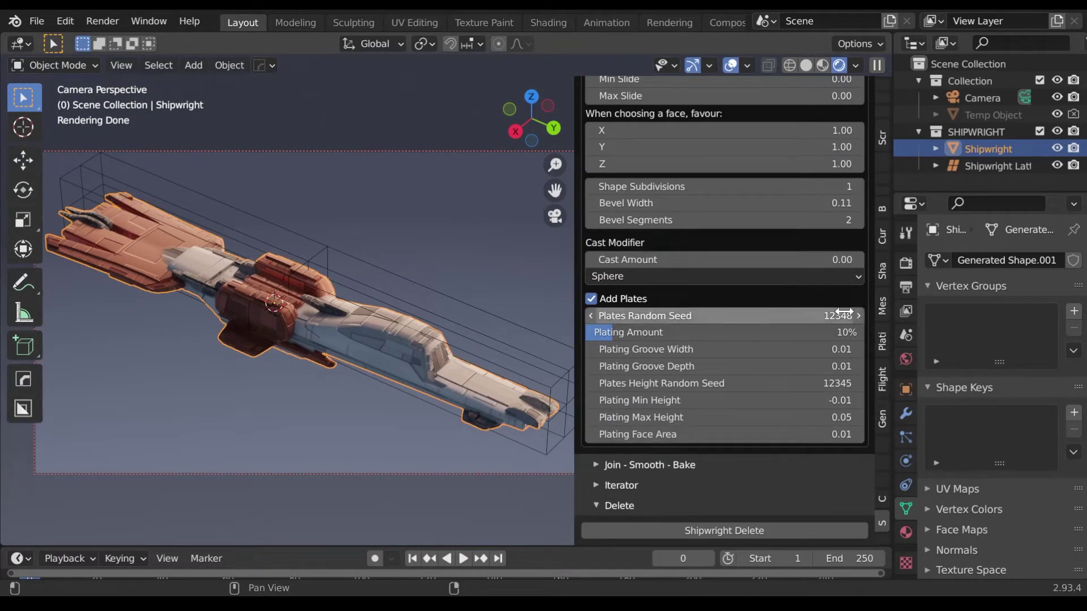
scroll(734, 409, "up", 20)
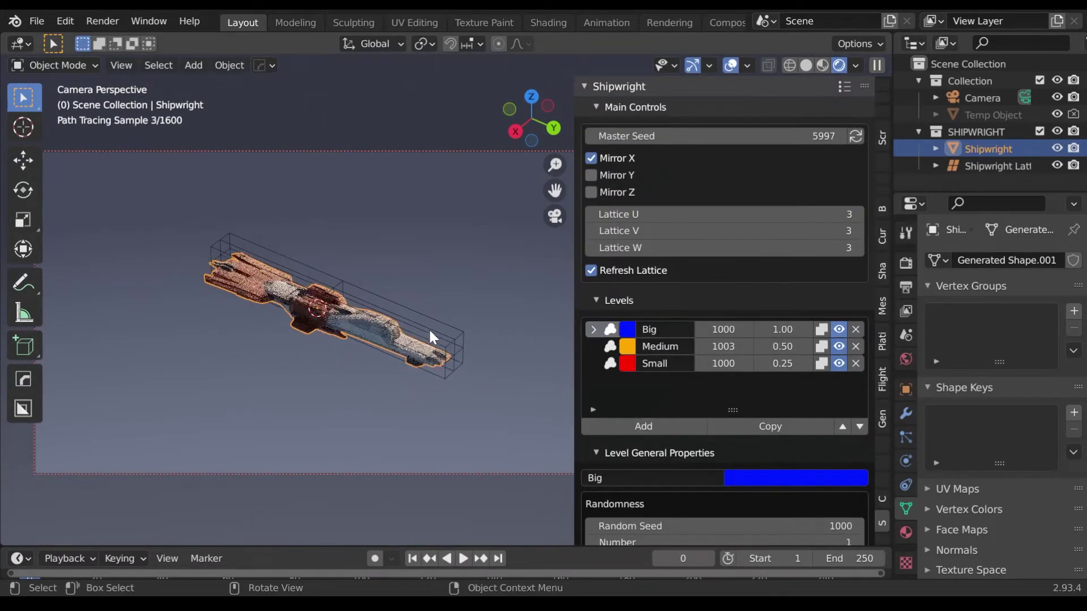
Enable joining and smoothing of the ship parts with a Voxel Size of 0.01
left_click_drag(395, 173, 354, 322)
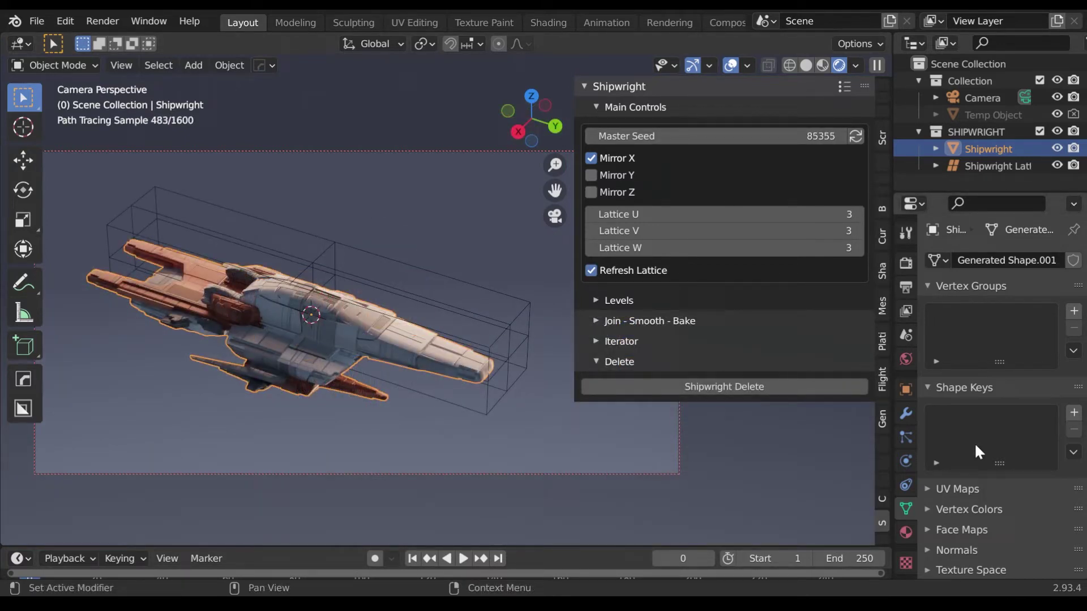
left_click(596, 321)
left_click_drag(1000, 194, 999, 420)
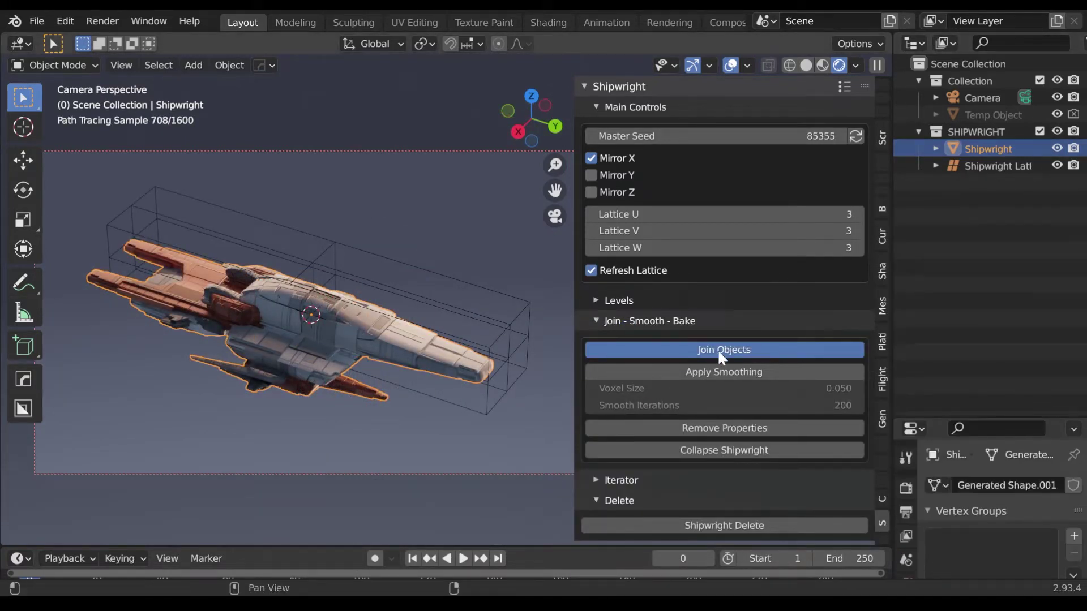
left_click(718, 349)
left_click(748, 372)
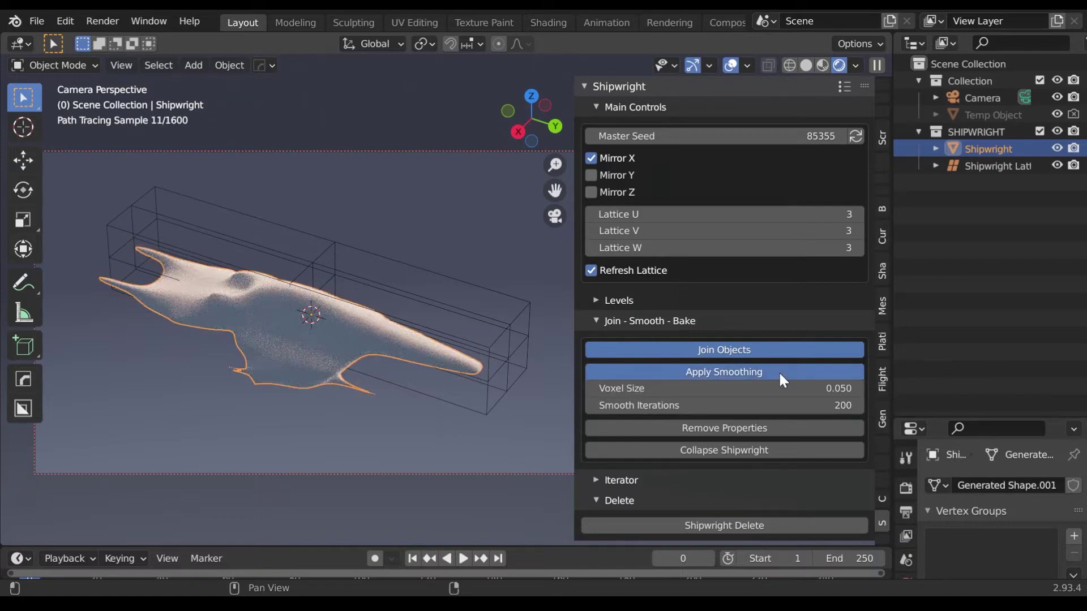
left_click(783, 388)
key("BackSpace")
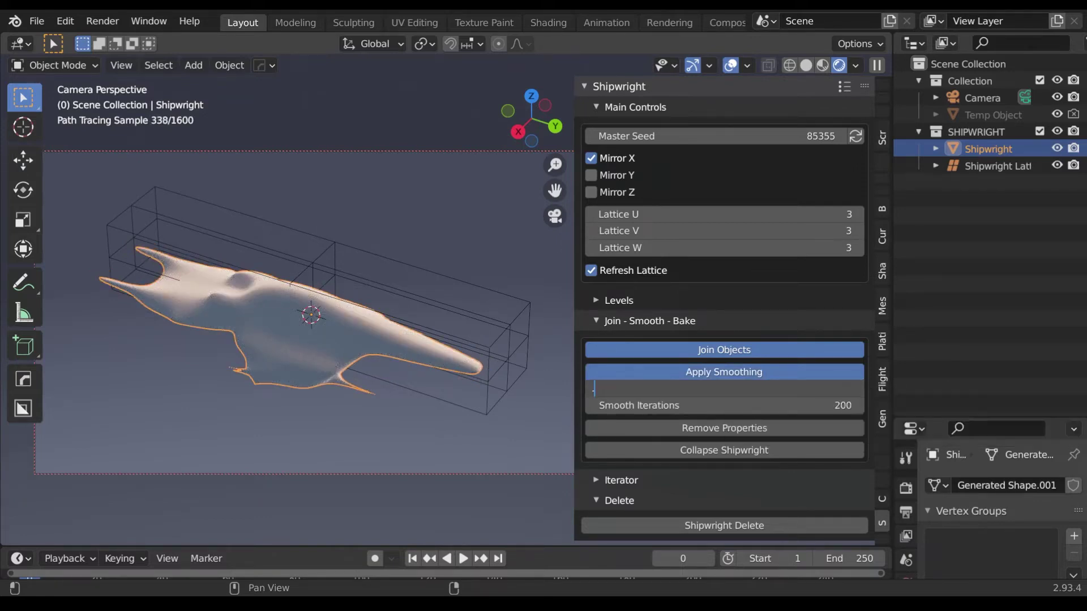
type(".01")
key("Return")
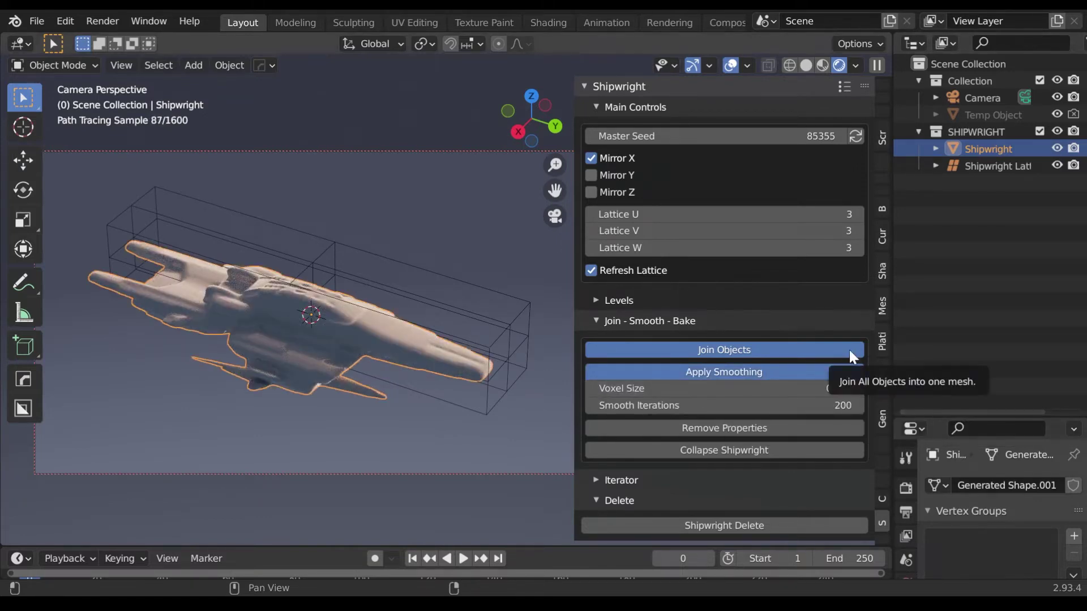
Untick Apply Smoothing and delete the ship and its collection with Shipwright Delete
left_click(731, 372)
left_click(804, 451)
left_click(543, 419)
key("ctrl+z")
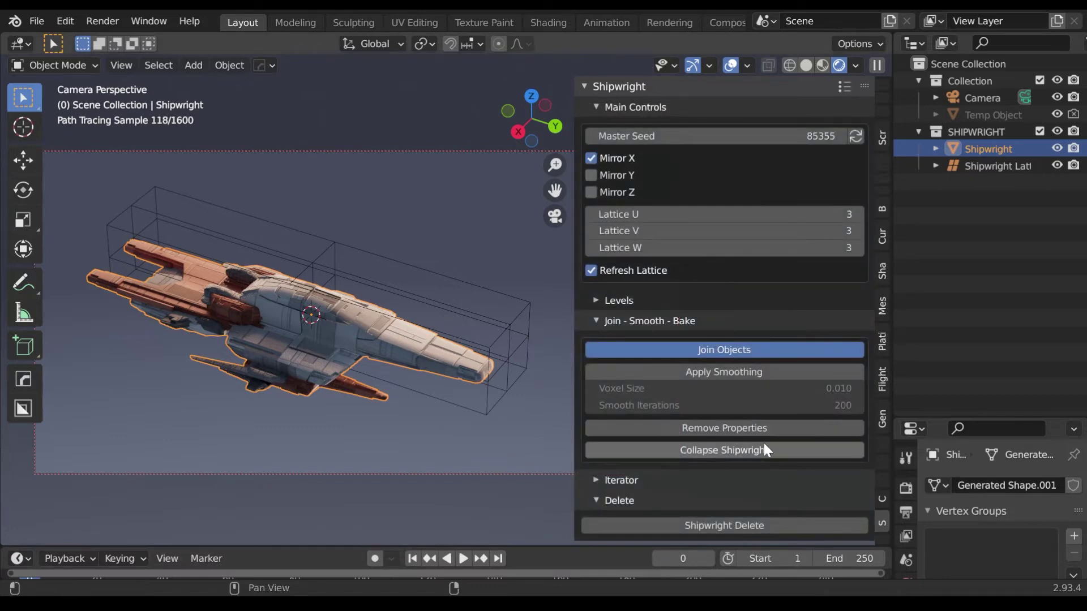
left_click(765, 450)
left_click(624, 454)
key("ctrl+z")
left_click(749, 525)
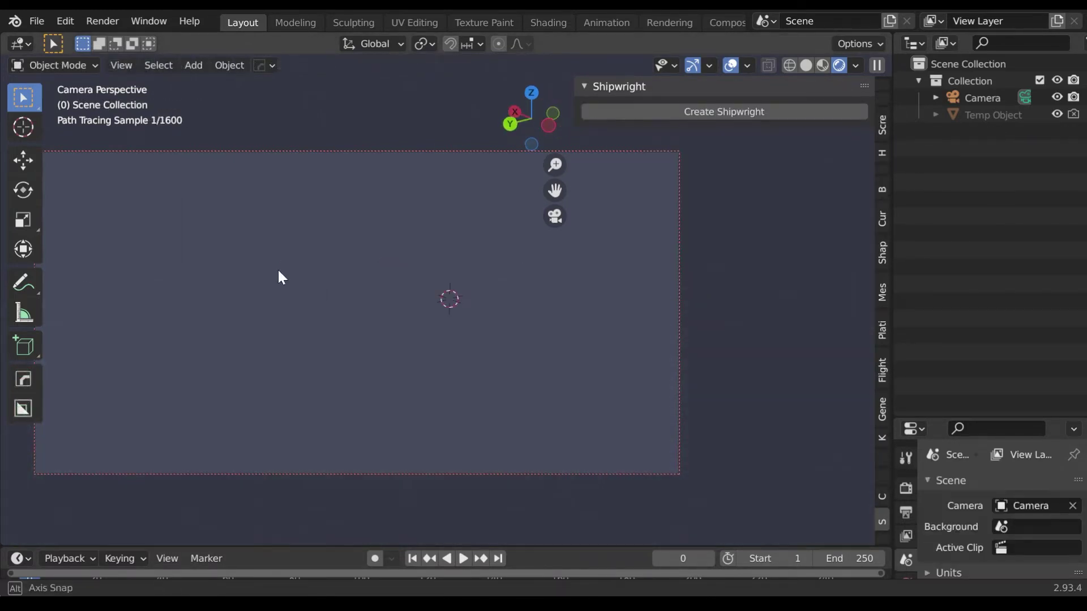
Create a new Shipwright ship, batch-render seeds 0–50 with the Iterator, and open the seed 47 render
left_click(725, 111)
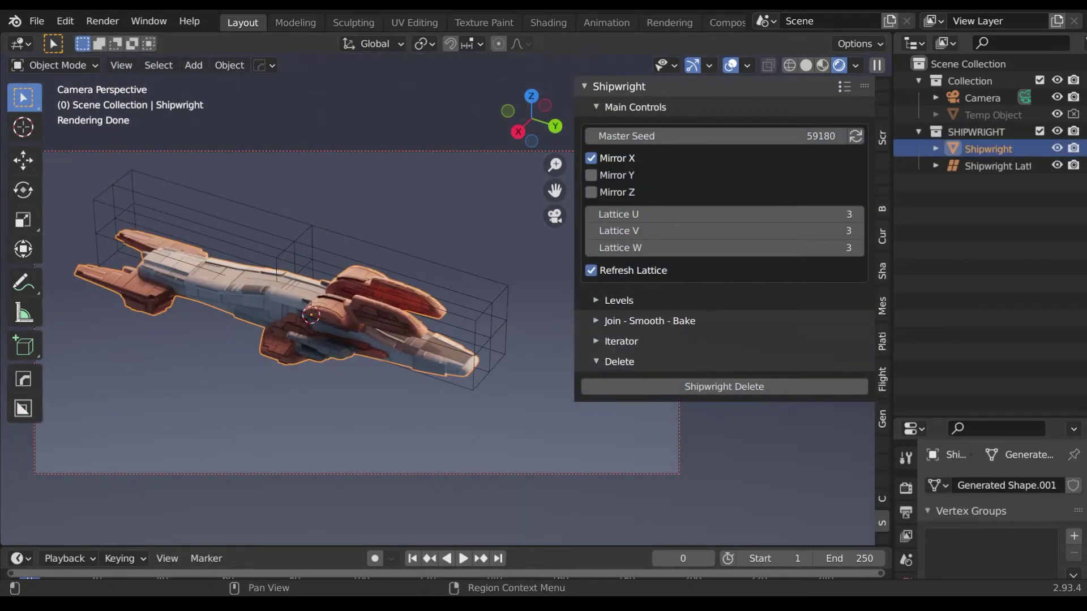
left_click(676, 340)
left_click(747, 480)
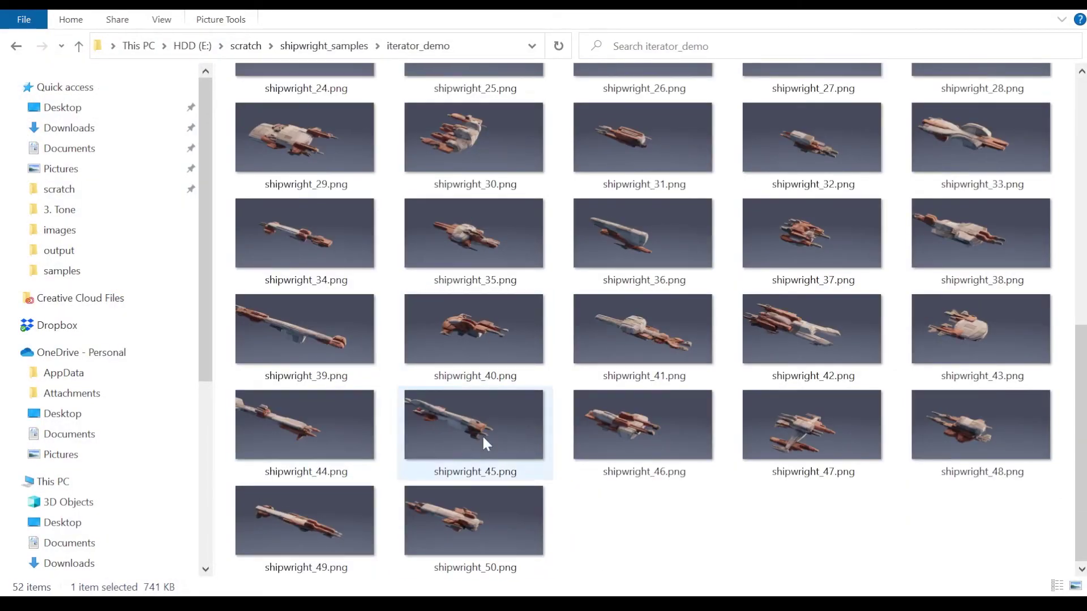
left_click(812, 425)
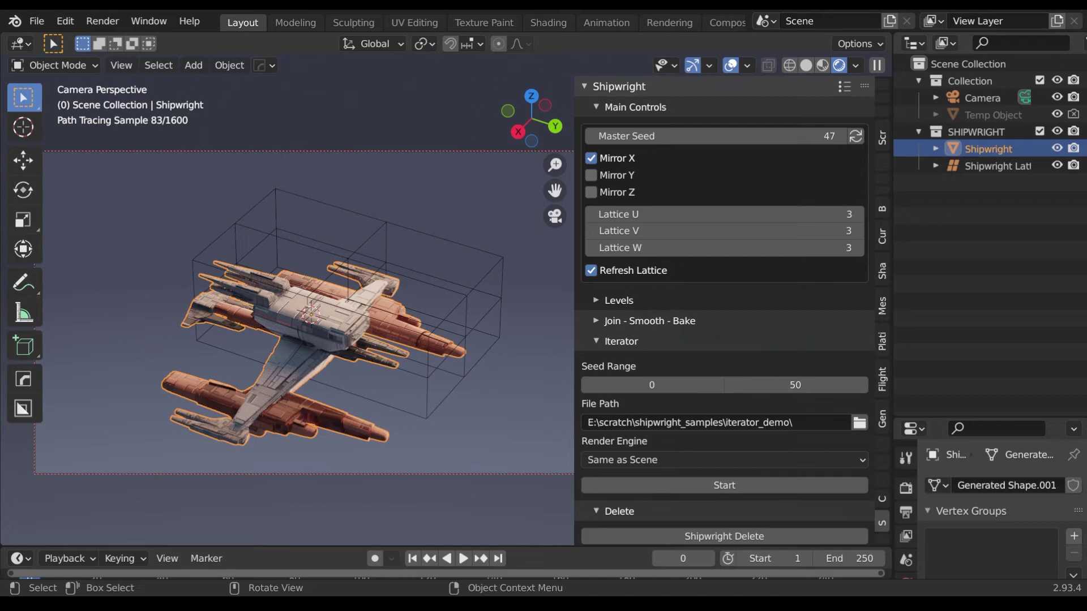
Start a new General scene and add a Shipwright ship
left_click(37, 21)
left_click(235, 42)
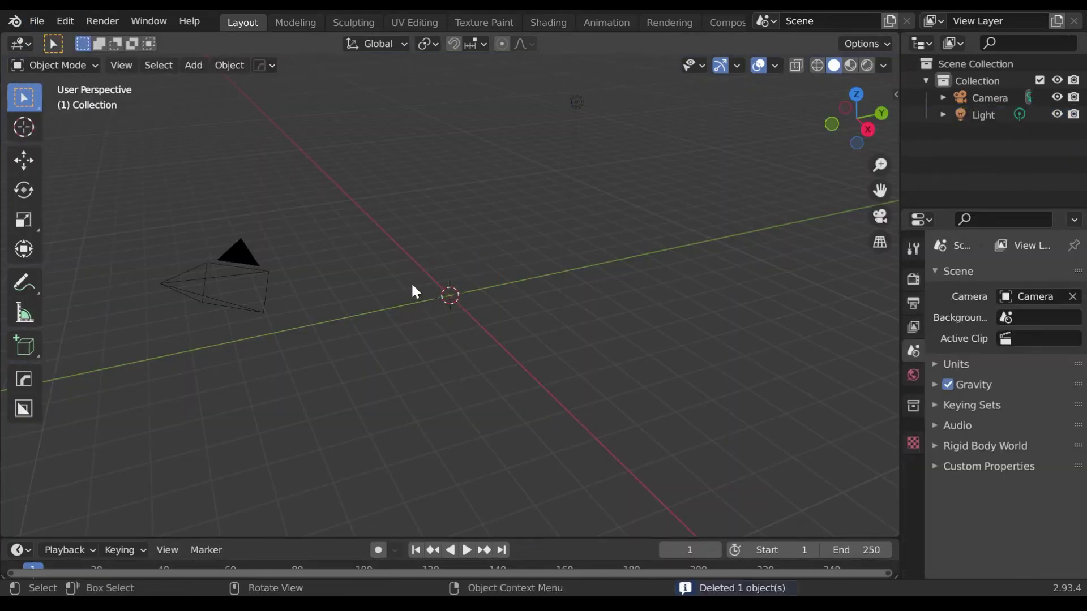
key("shift+a")
left_click(317, 540)
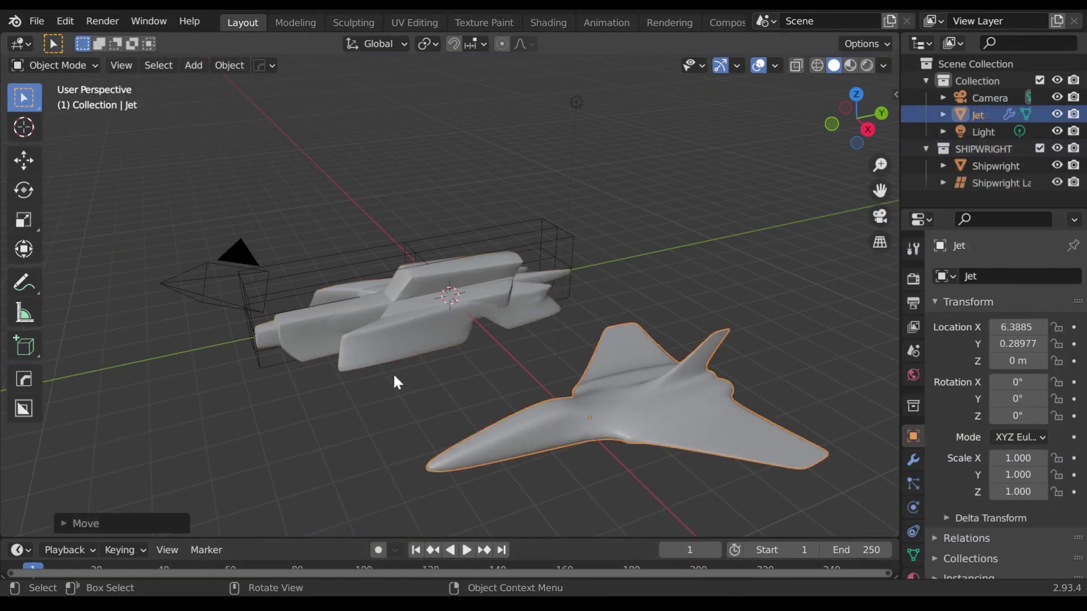
Set the ship level's Level Object to the Jet model
key("n")
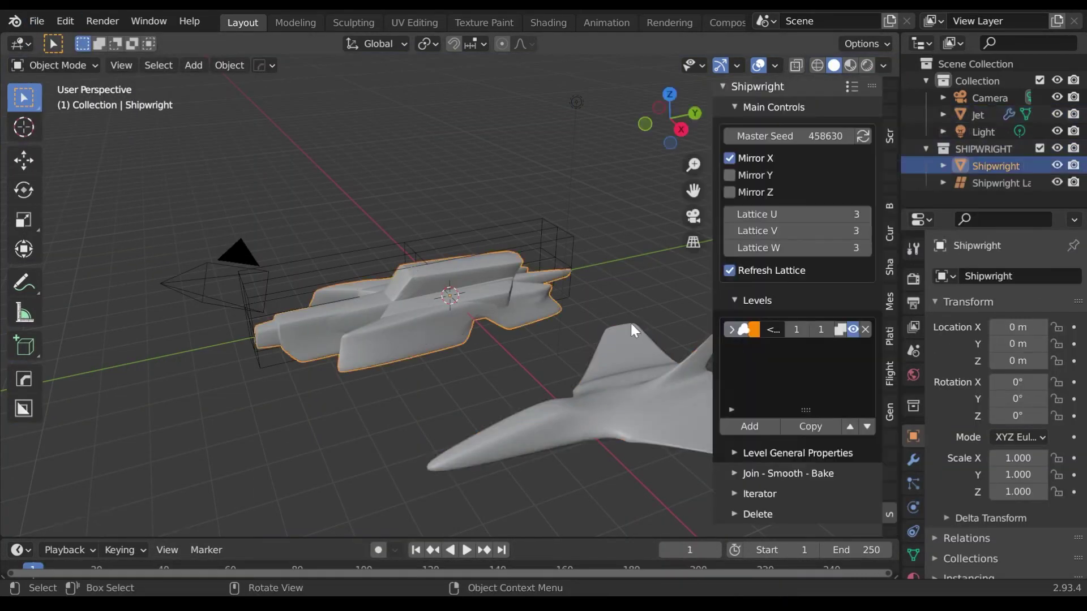
left_click_drag(706, 231, 677, 231)
left_click(702, 452)
scroll(723, 362, "down", 10)
left_click(863, 433)
left_click(618, 393)
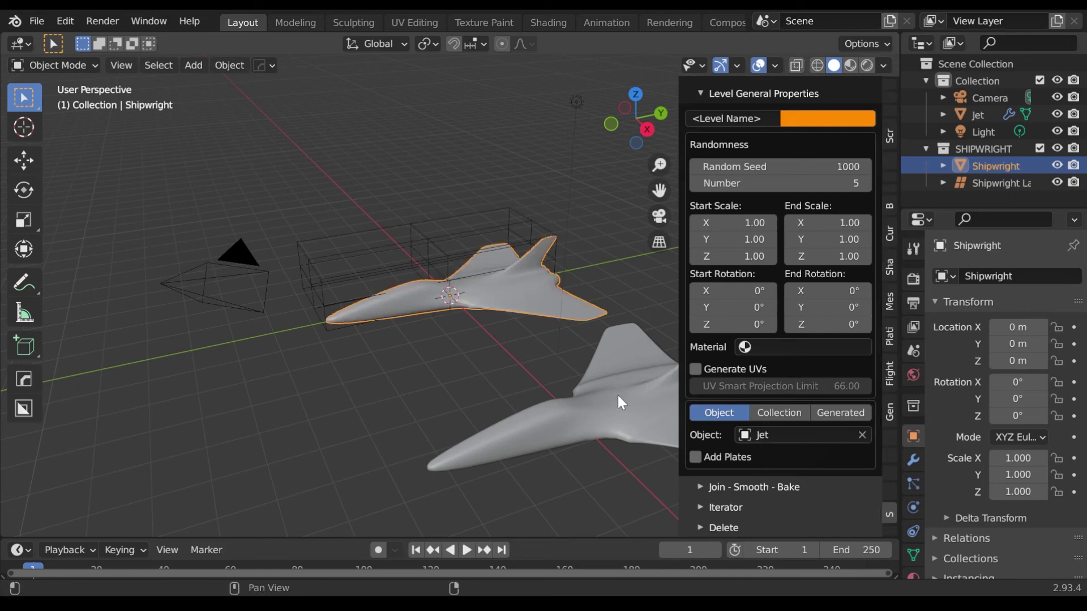
scroll(784, 374, "up", 3)
scroll(785, 374, "up", 5)
Add a second level and set its value to 0.30
left_click(724, 271)
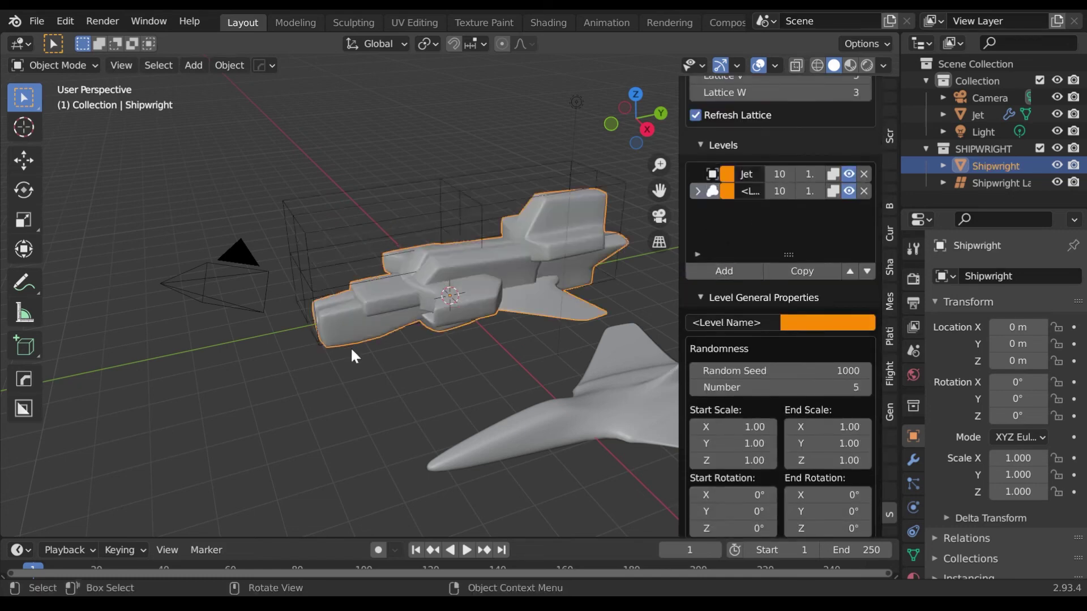
middle_click_drag(351, 347, 672, 203)
left_click_drag(677, 202, 620, 203)
double_click(796, 193)
type("0.3")
key("Return")
scroll(747, 283, "up", 6)
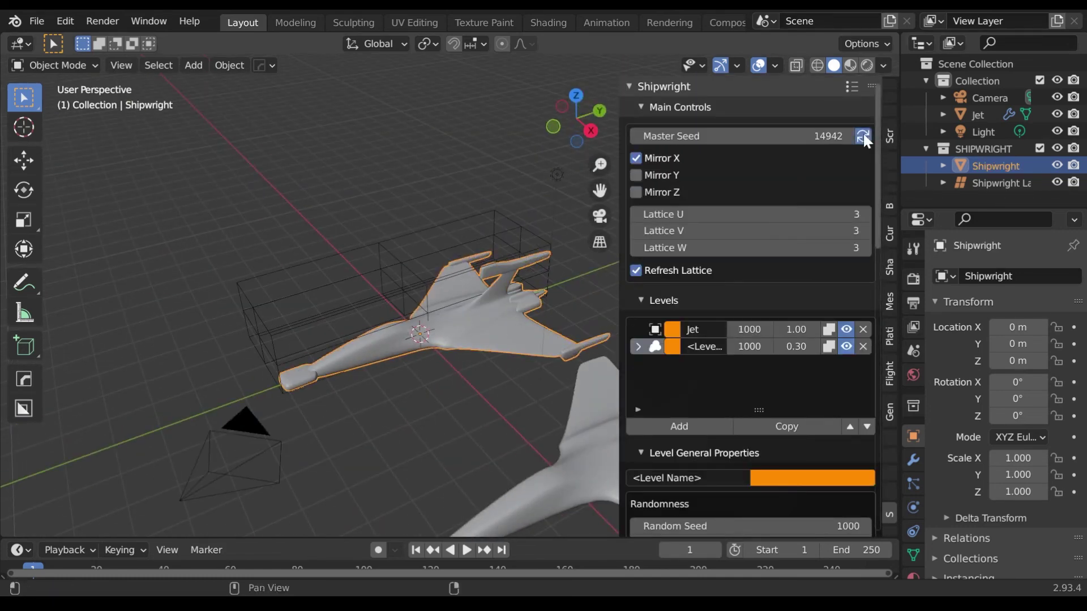
middle_click_drag(566, 283, 566, 237)
Reroll the master seed four times to regenerate the ship
left_click(863, 135)
left_click(862, 136)
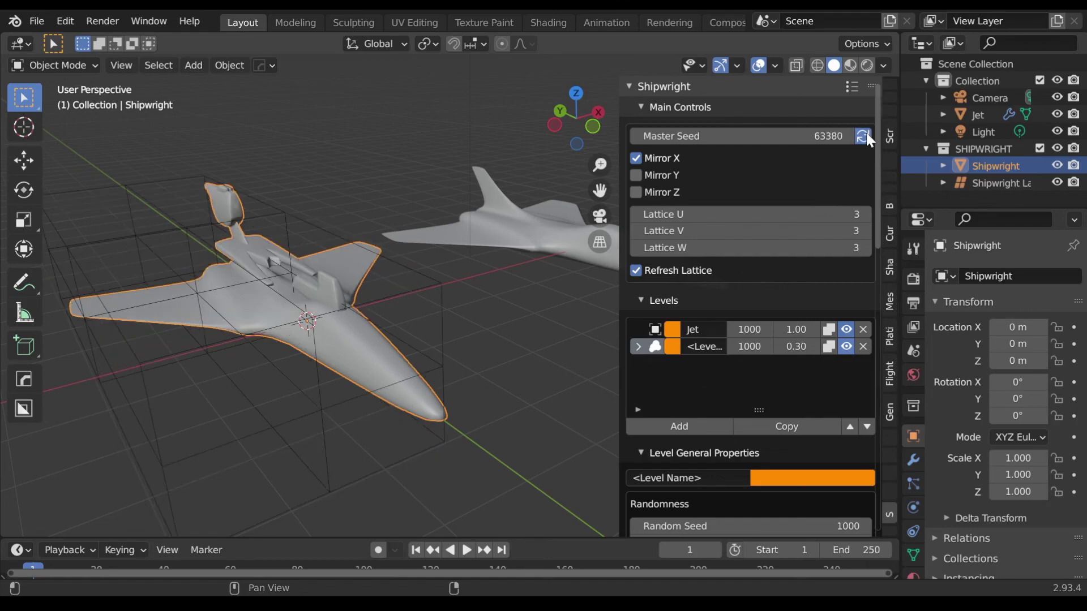
left_click(862, 135)
left_click(862, 136)
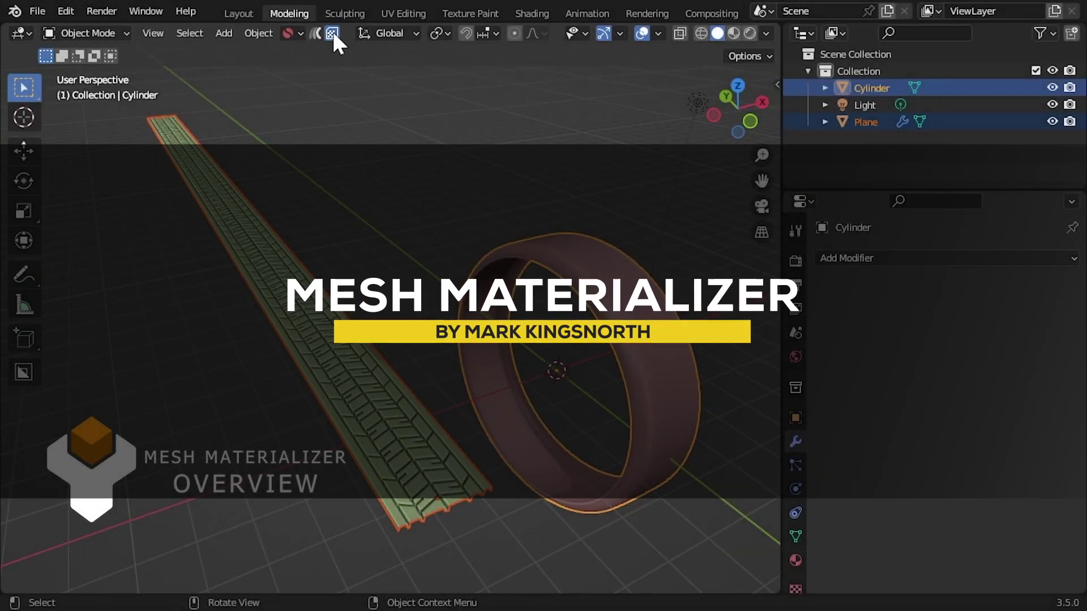
Wrap the torus pattern onto the cube and enlarge the Mesh Materializer settings panel
left_click(332, 33)
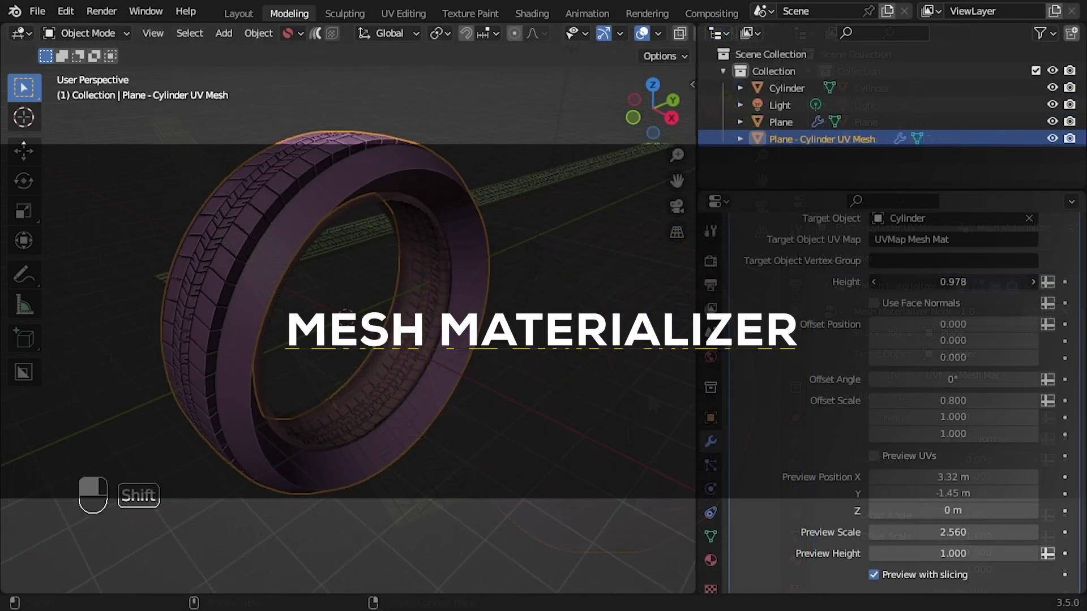
left_click_drag(953, 281, 914, 281, "shift")
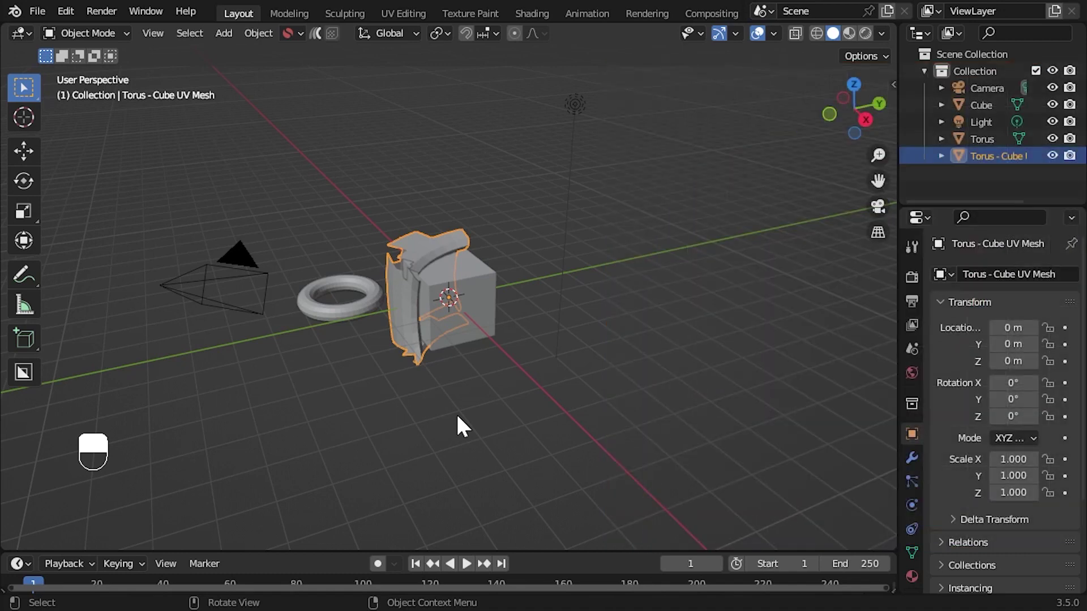
left_click(912, 458)
left_click_drag(899, 381, 732, 382)
left_click_drag(763, 206, 763, 164)
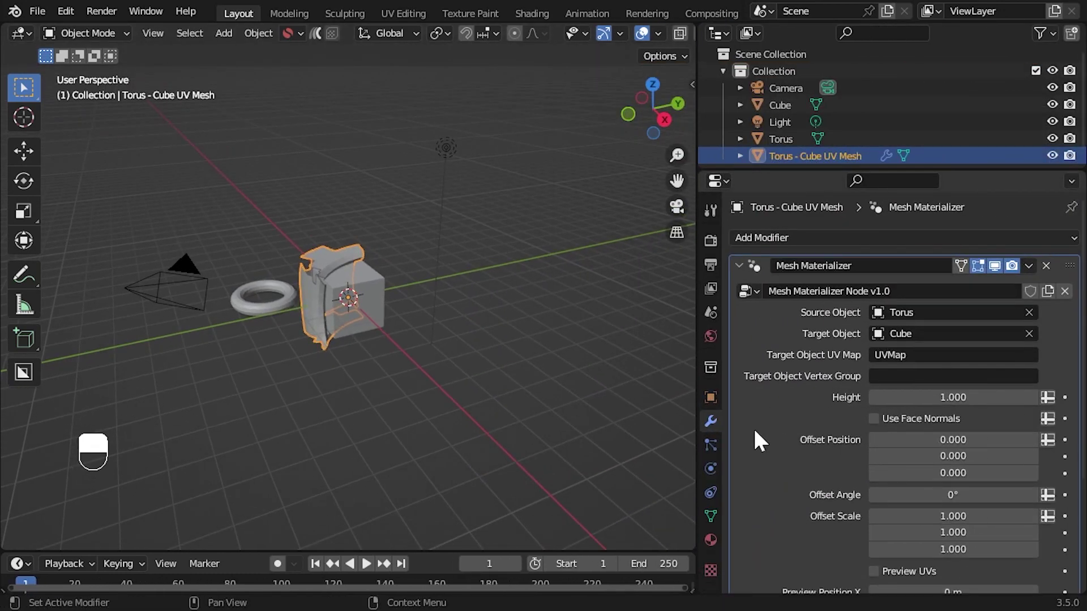
Scale the wrapped torus to 0.1, keep its height at 1.000, and raise it on the cube face
left_click_drag(917, 516, 918, 544)
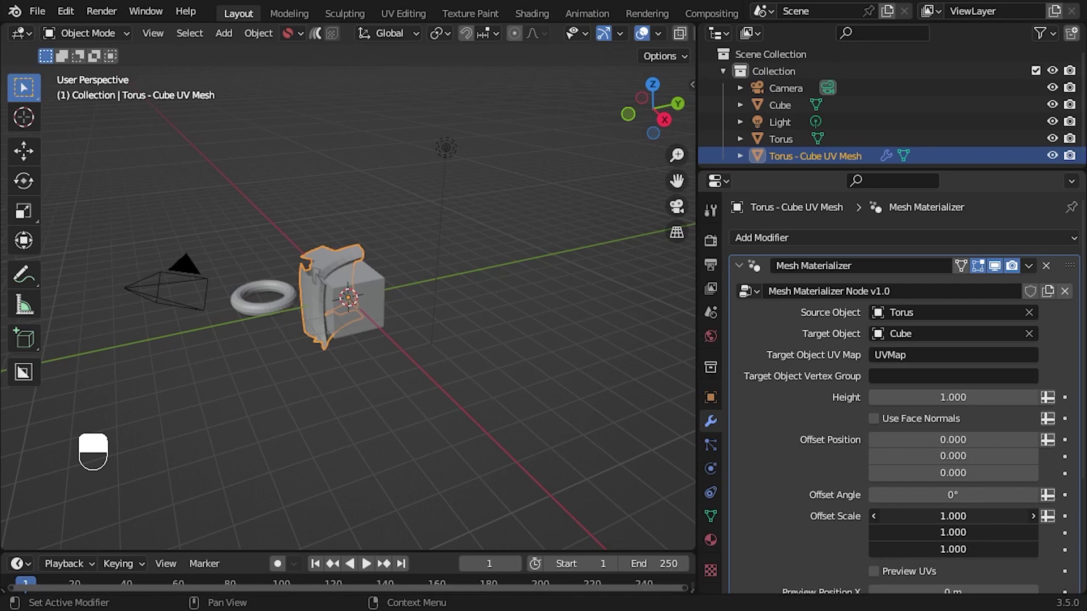
key("KP_Decimal")
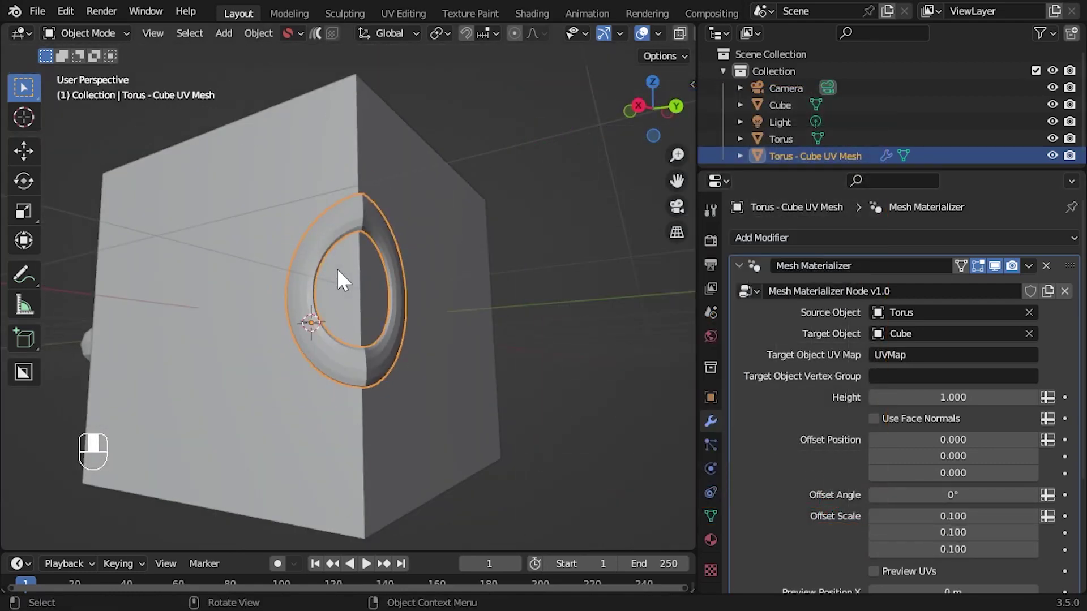
left_click_drag(917, 397, 963, 397)
left_click(962, 398)
type("1")
key("Return")
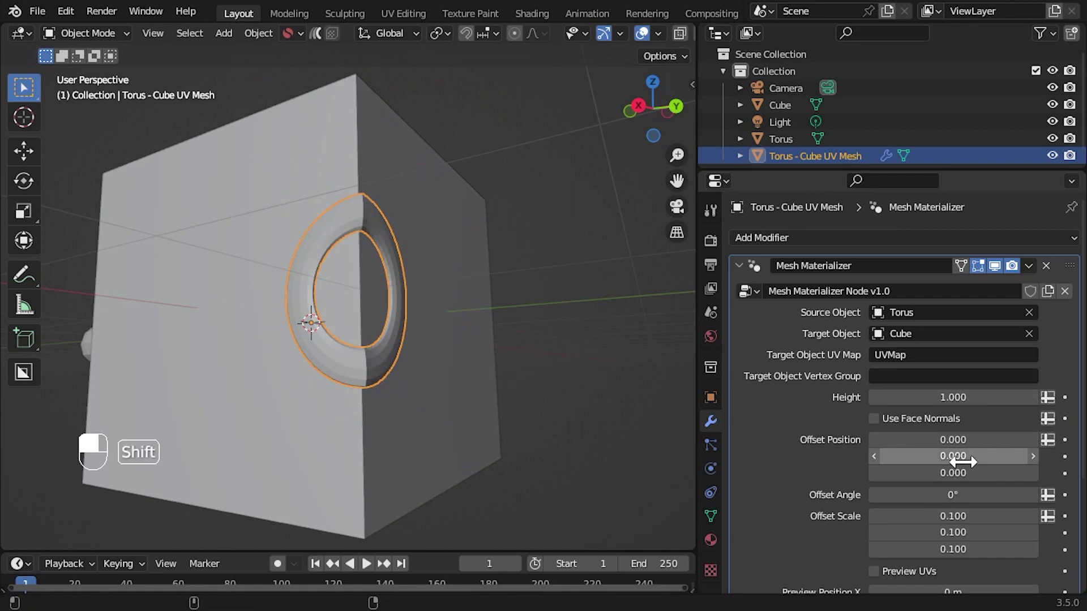
left_click_drag(957, 456, 996, 455, "shift")
Check the wrap with the UV preview enlarged to 2.530, then turn the preview off
scroll(509, 340, "down", 5)
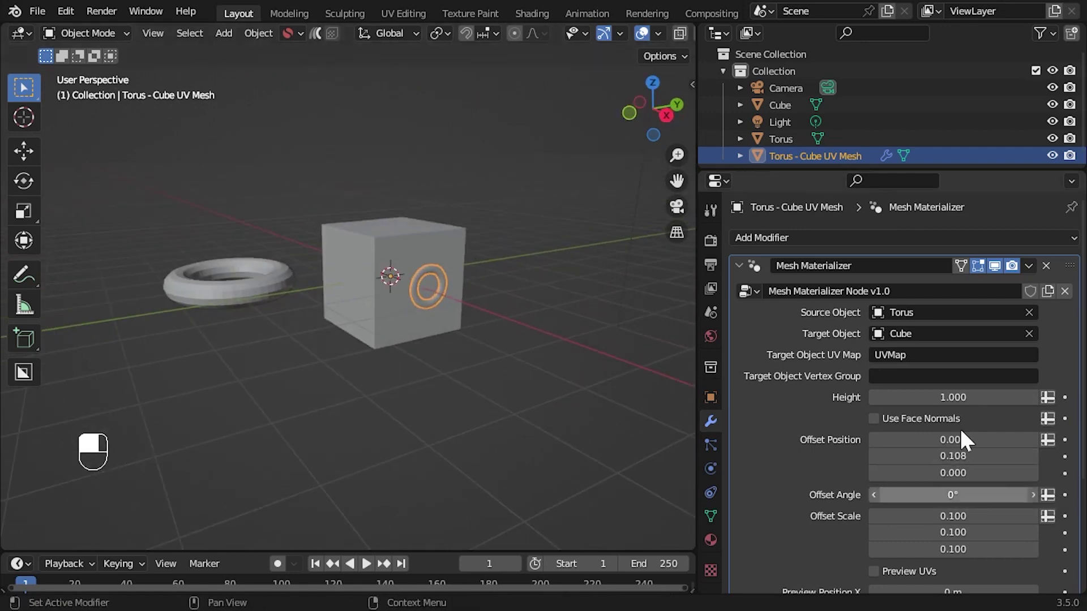
scroll(966, 439, "down", 6)
left_click(898, 439)
left_click_drag(953, 512, 996, 512)
middle_click_drag(561, 422, 576, 419)
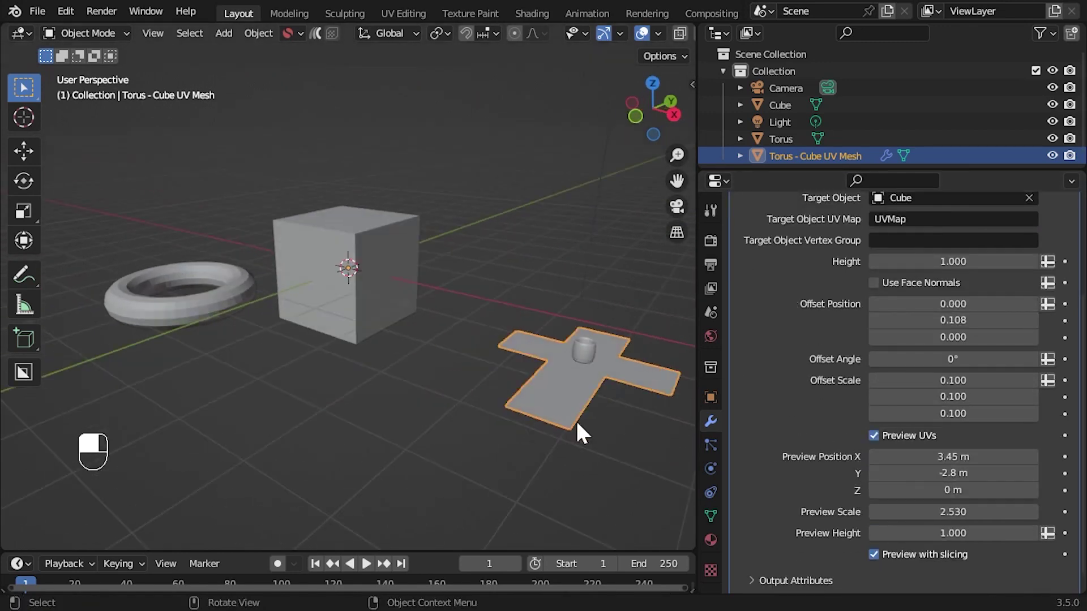
left_click(873, 435)
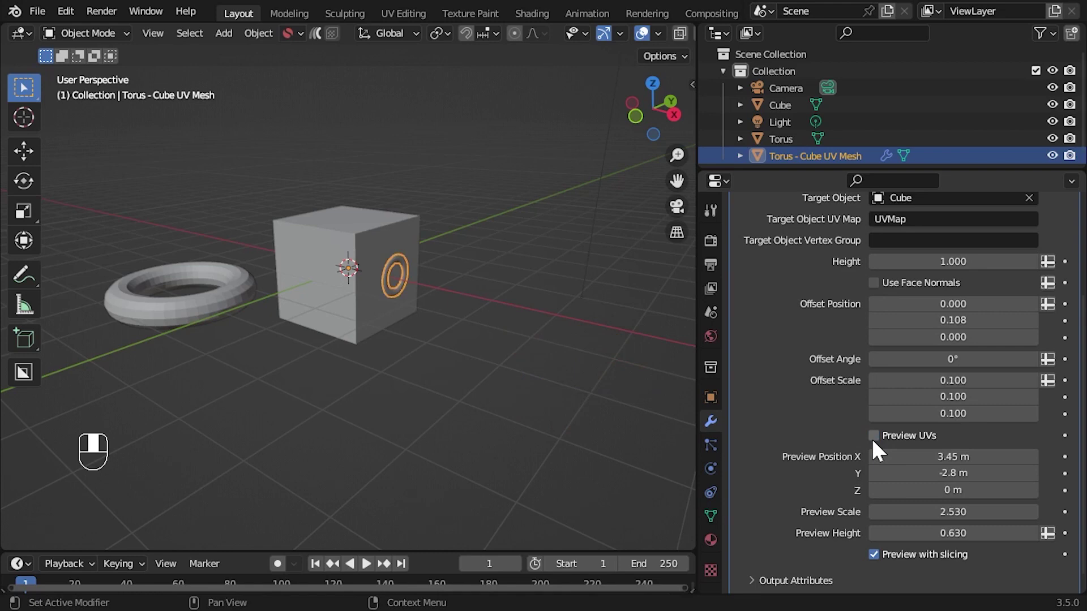
Move the source torus to a new spot on the ground plane
left_click(181, 291)
key("g")
key("shift+z")
left_click(368, 317)
middle_click_drag(397, 340, 510, 317)
Add an Array modifier to the torus with a count of 5
left_click(793, 238)
left_click(594, 258)
double_click(962, 312)
type("5")
key("Return")
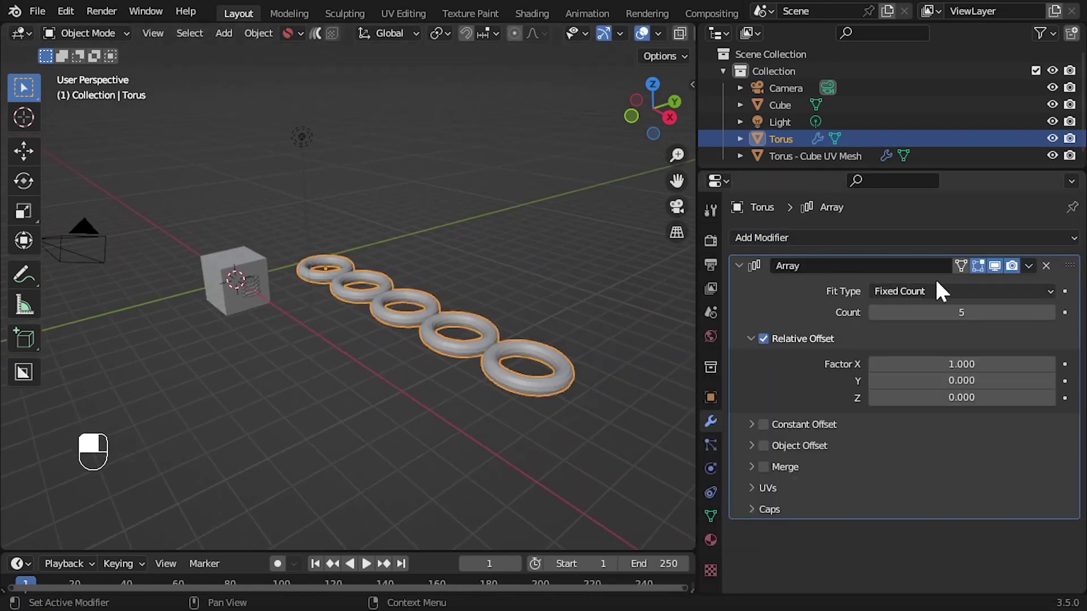
Duplicate the Array modifier for a second direction and set its X factor to 1
key("shift+d")
scroll(915, 509, "down", 6)
key("BackSpace")
double_click(961, 454)
type("1")
middle_click_drag(340, 391, 387, 390)
scroll(391, 306, "up", 5)
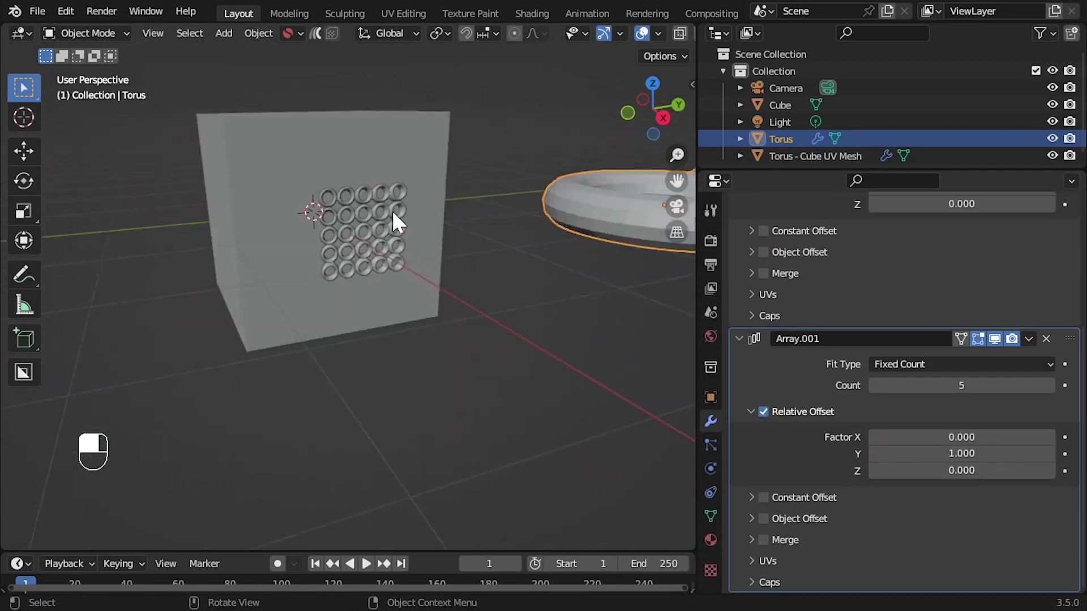
Raise the wrapped pattern higher on the cube and reposition the cube
left_click(396, 224)
middle_click_drag(396, 223, 419, 340)
left_click_drag(953, 285, 963, 284)
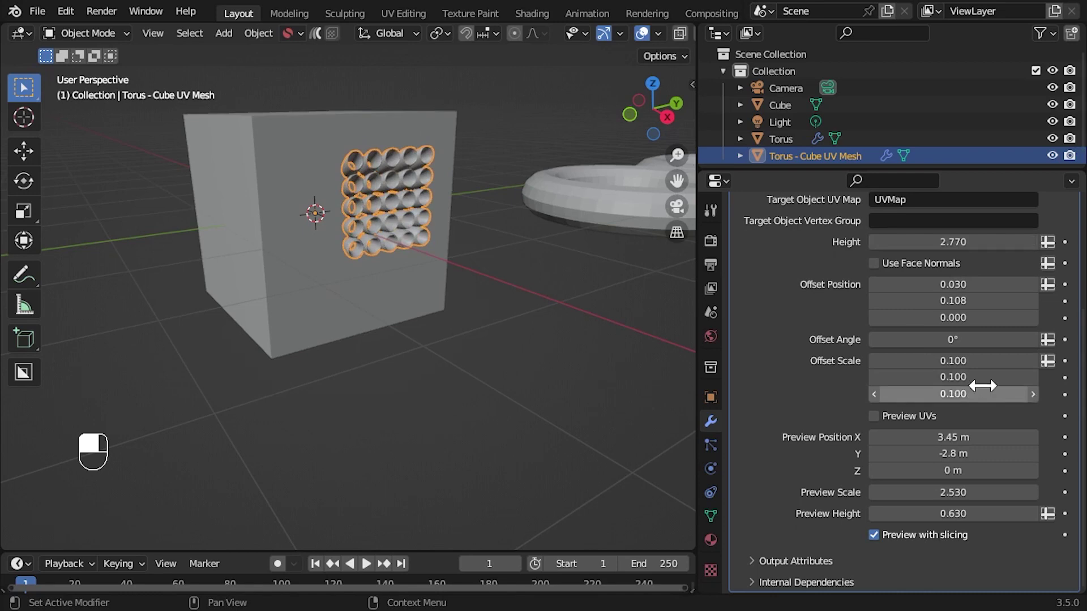
left_click(351, 317)
key("g")
left_click(587, 364)
Orient the wrapped pattern along the face normals and lower its height to 1.060
left_click(444, 214)
key("KP_Decimal")
middle_click_drag(444, 214, 665, 439)
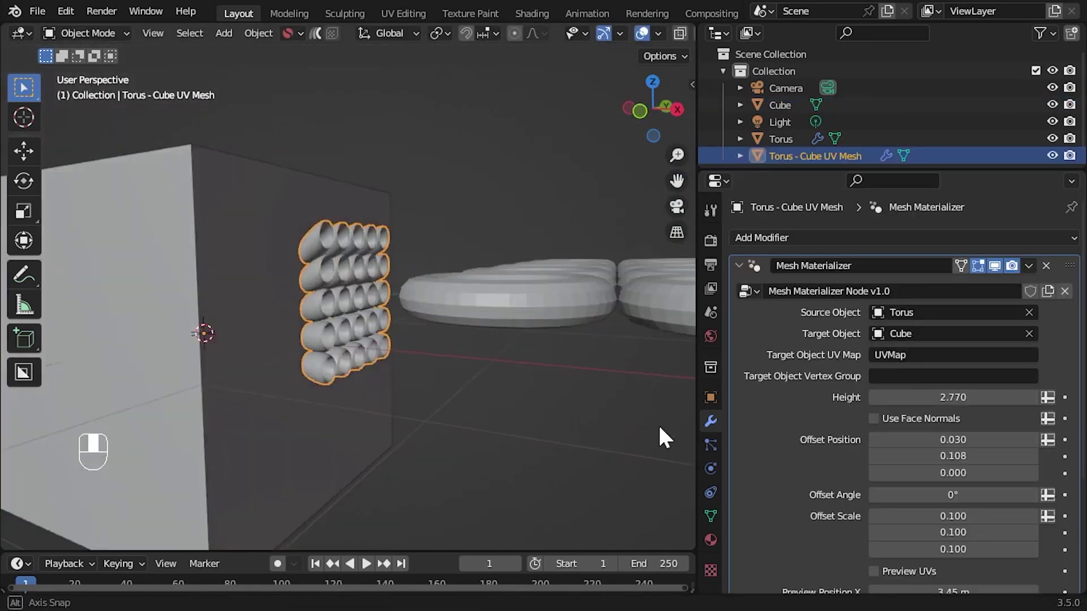
scroll(906, 396, "down", 2)
left_click(874, 385)
left_click_drag(953, 363, 923, 363)
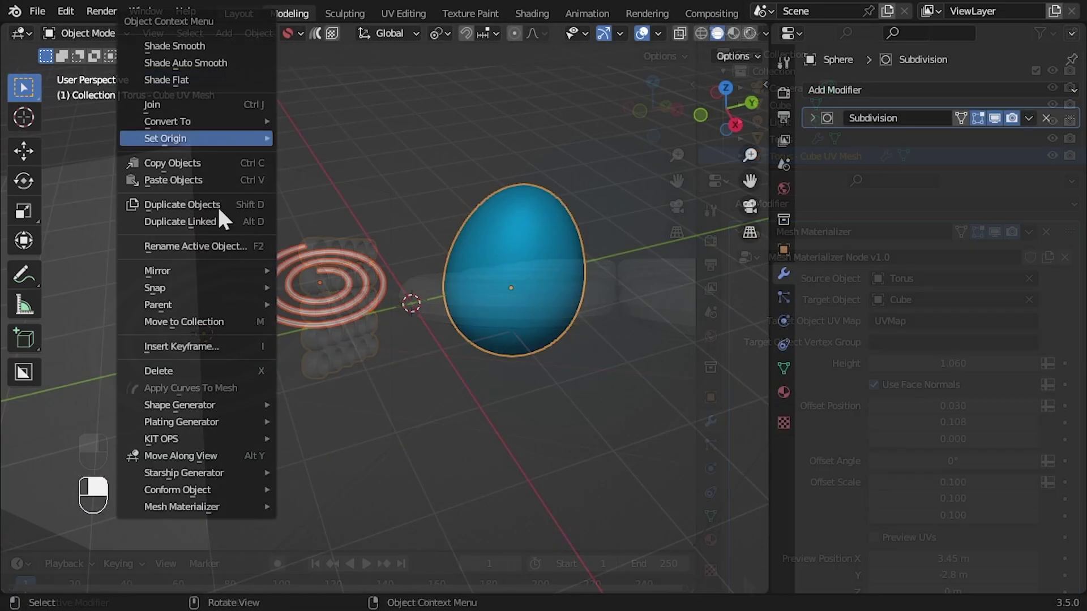
Wrap the spiral onto the sphere at height 0.100 and shrink its offset scale to 0.809
mouse_move(194, 508)
left_click(396, 510)
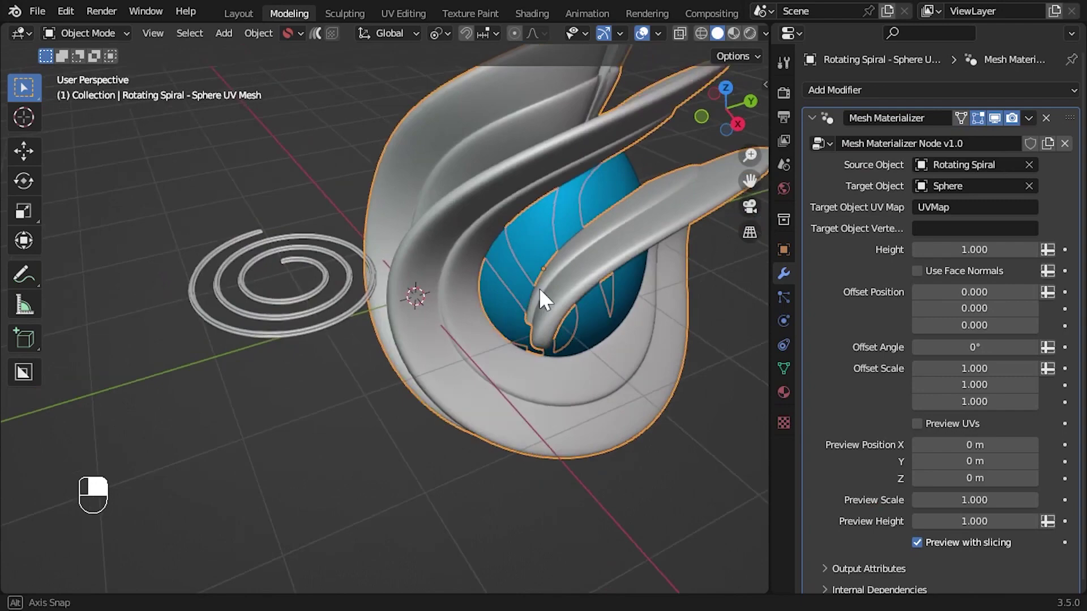
key("Return")
left_click(917, 424)
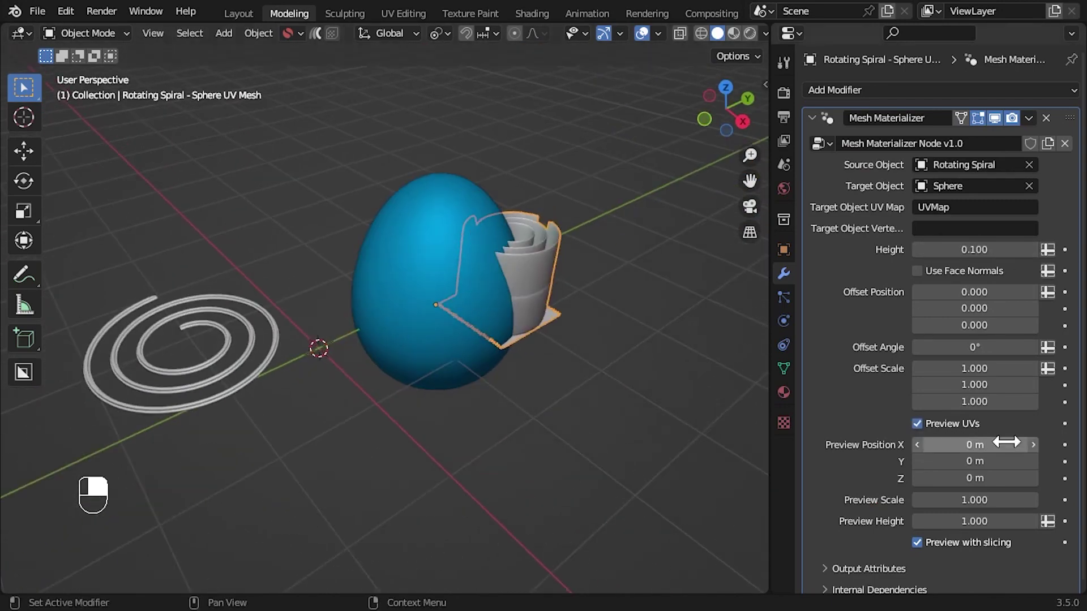
left_click_drag(975, 444, 1014, 444)
scroll(396, 340, "up", 3)
left_click_drag(974, 368, 957, 368)
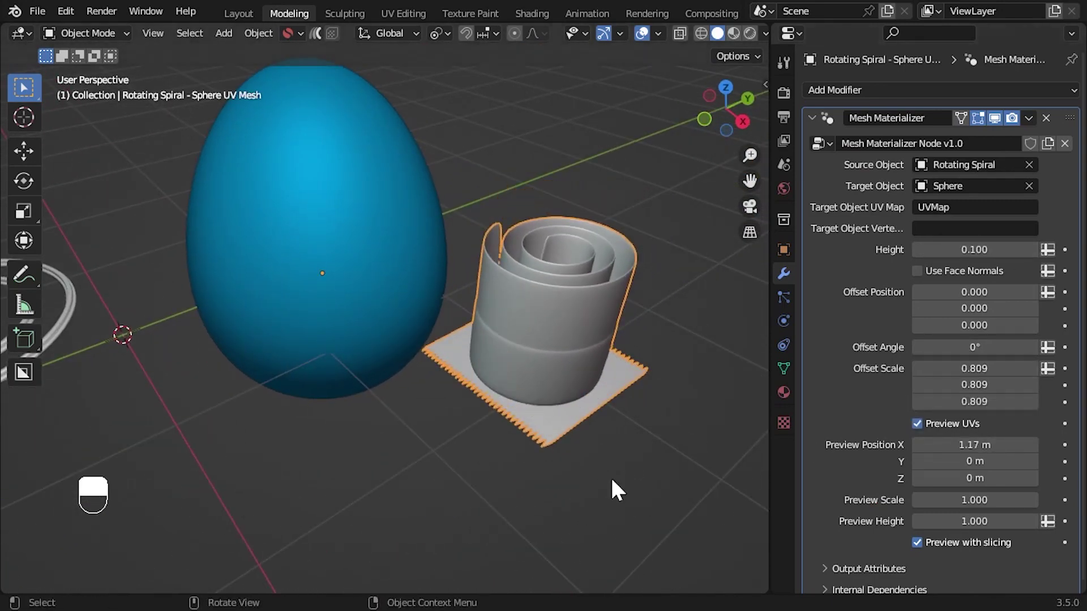
left_click(917, 423)
key("Home")
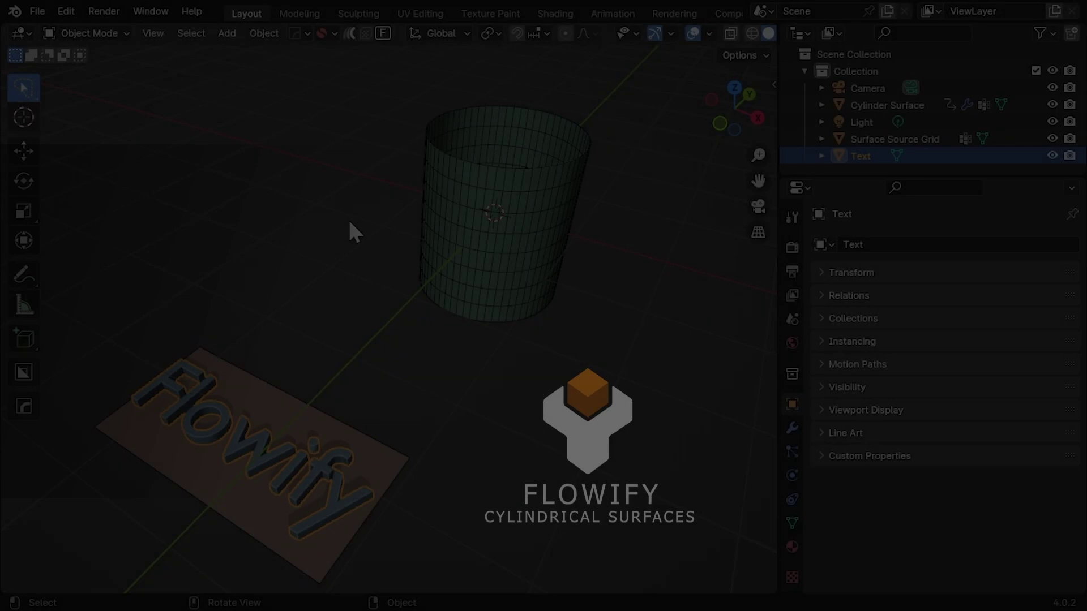
Run Object > Flowify to wrap the Flowify text around the cylinder using source and target corners
left_click(263, 33)
mouse_move(267, 474)
left_click(403, 468)
left_click(207, 350)
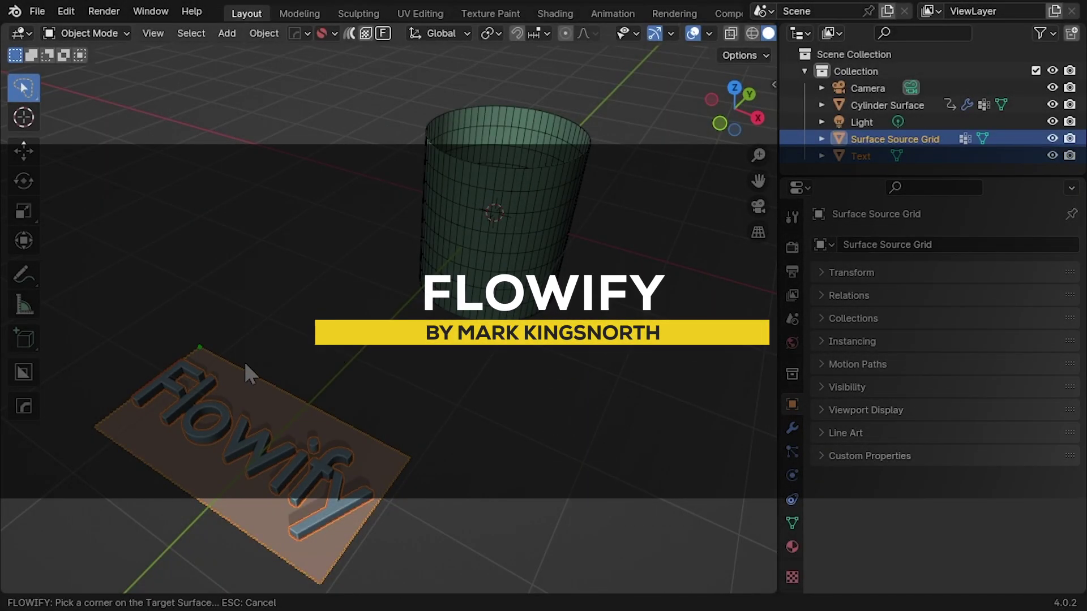
left_click(481, 181)
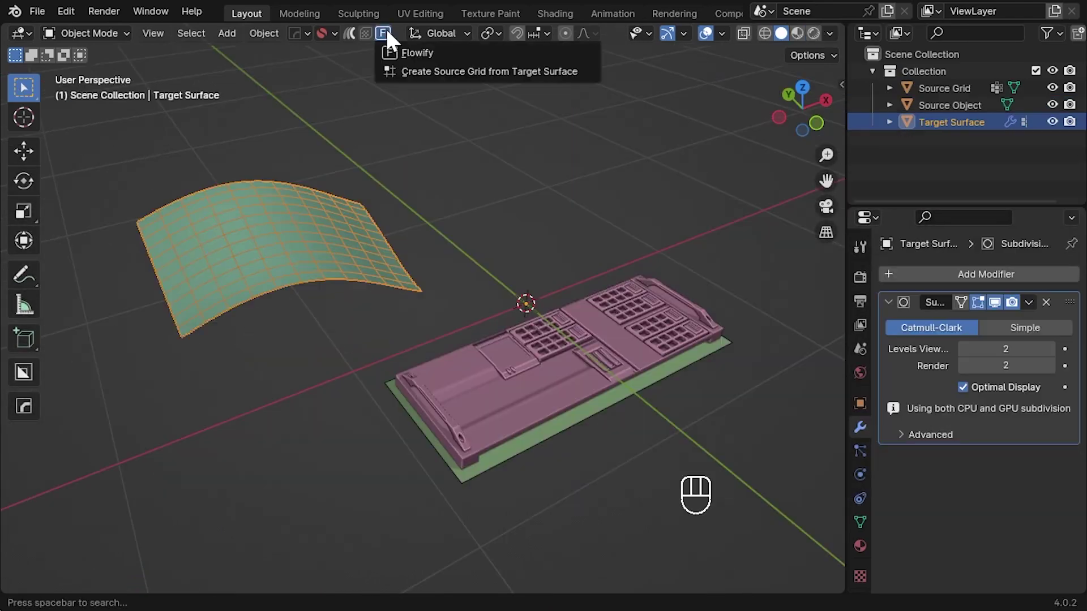
right_click(334, 359)
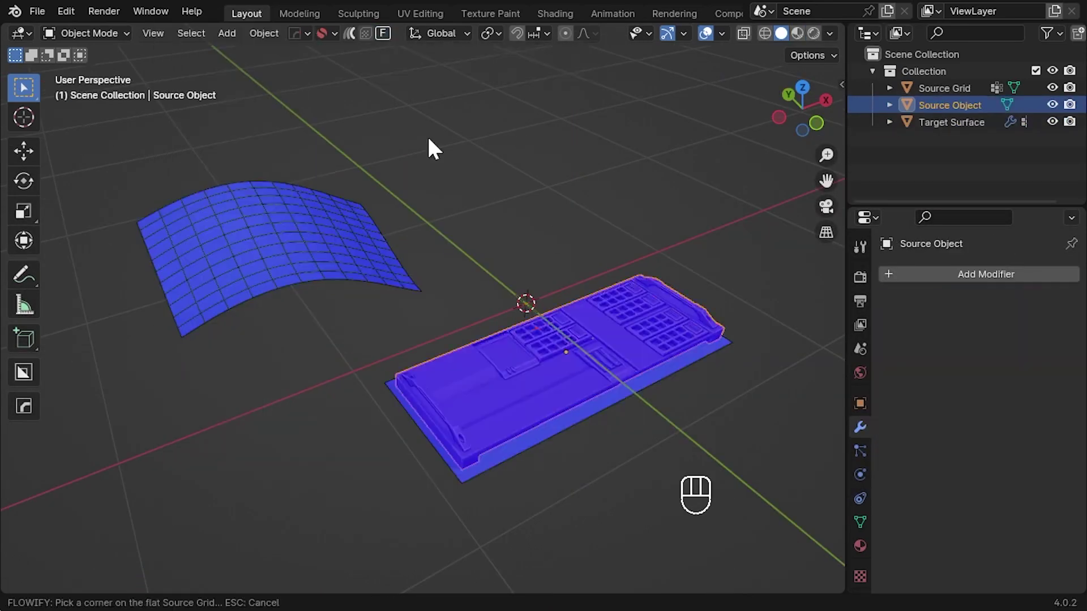
middle_click_drag(427, 138, 306, 150)
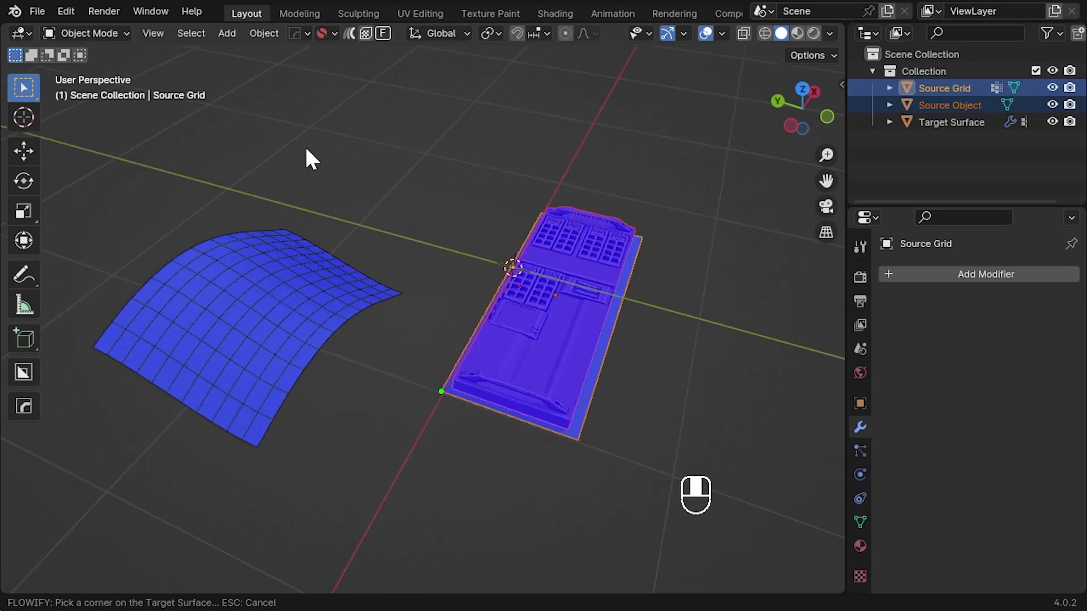
middle_click_drag(353, 291, 205, 194)
left_click(179, 189)
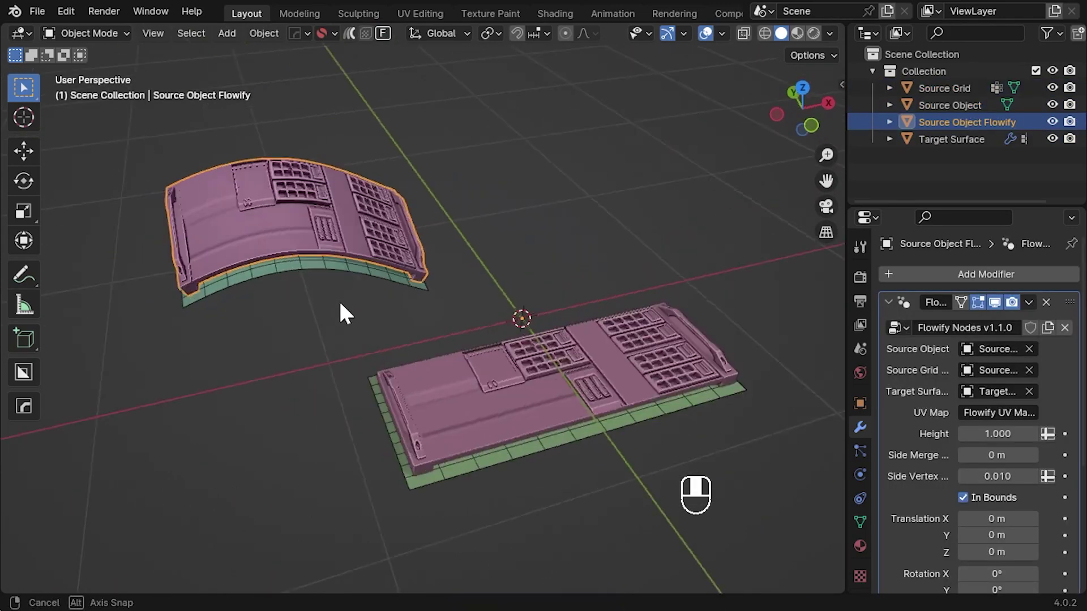
Add a cylinder, delete its top face, and give it level-2 subdivision smoothing
key("shift+a")
left_click(446, 196)
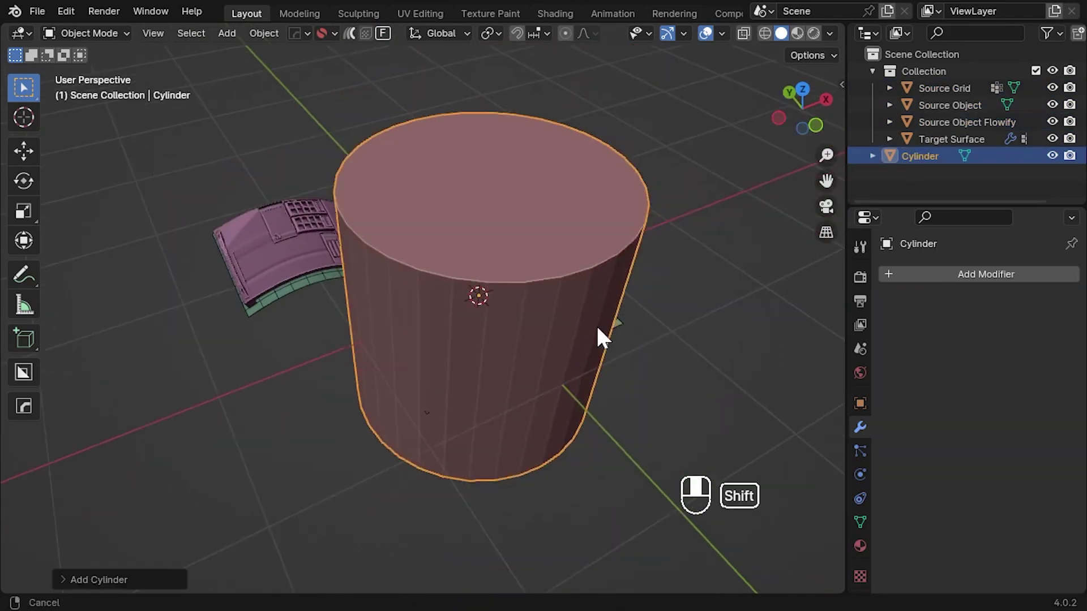
key("Tab")
middle_click_drag(436, 500, 443, 353)
key("x")
key("Tab")
scroll(604, 291, "down", 4)
key("ctrl+2")
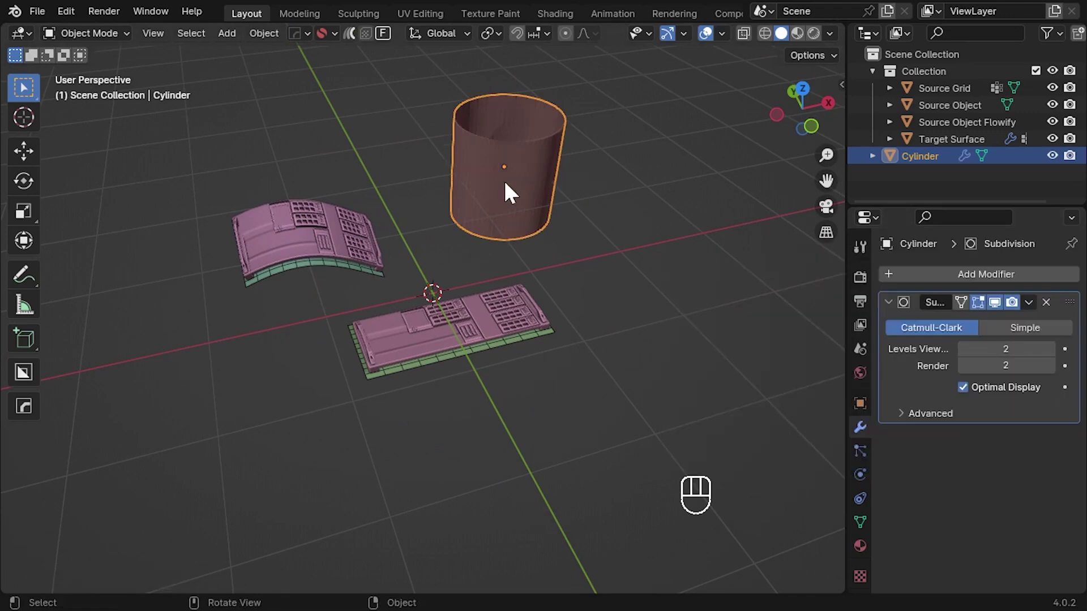
Flowify the sci-fi panel onto the new cylinder and raise its height to 1.730
left_click(449, 364)
left_click(317, 382)
middle_click_drag(317, 382, 574, 130)
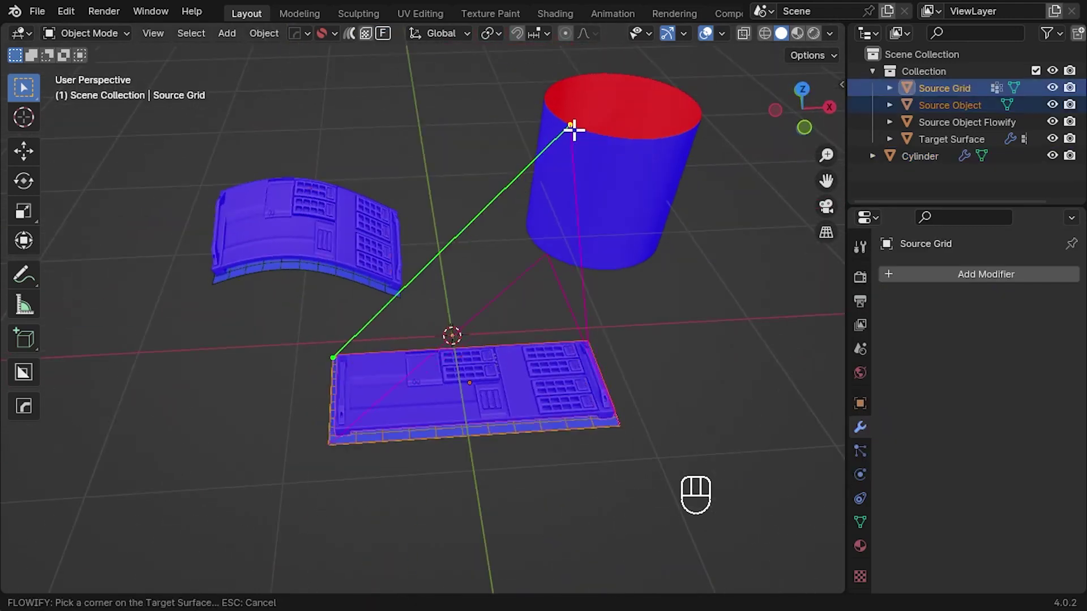
left_click(578, 139)
key("KP_Decimal")
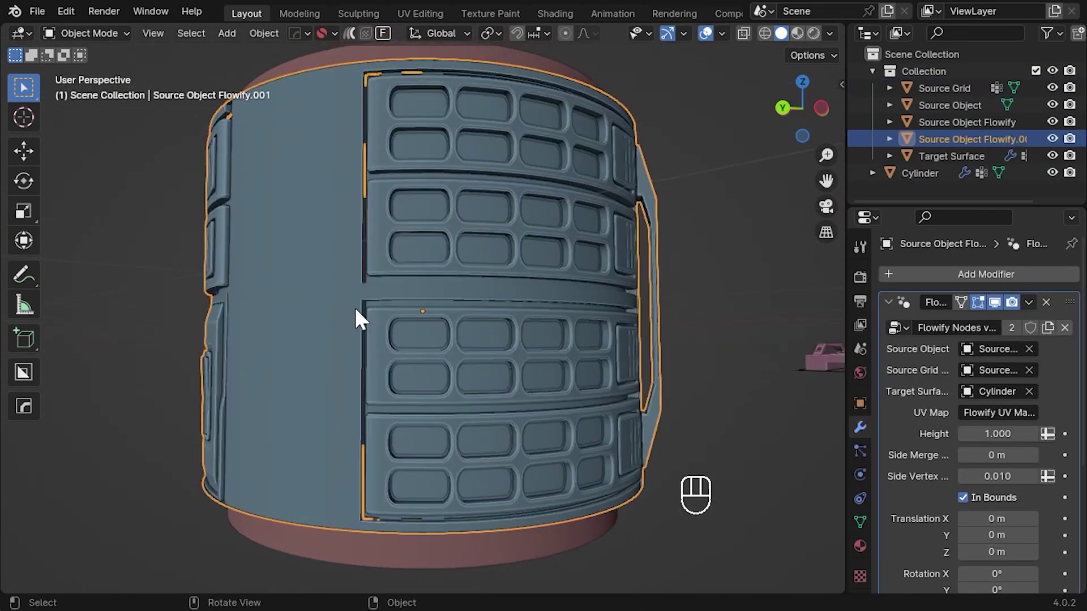
scroll(355, 318, "down", 5)
left_click_drag(845, 397, 767, 396)
left_click_drag(974, 434, 1013, 434)
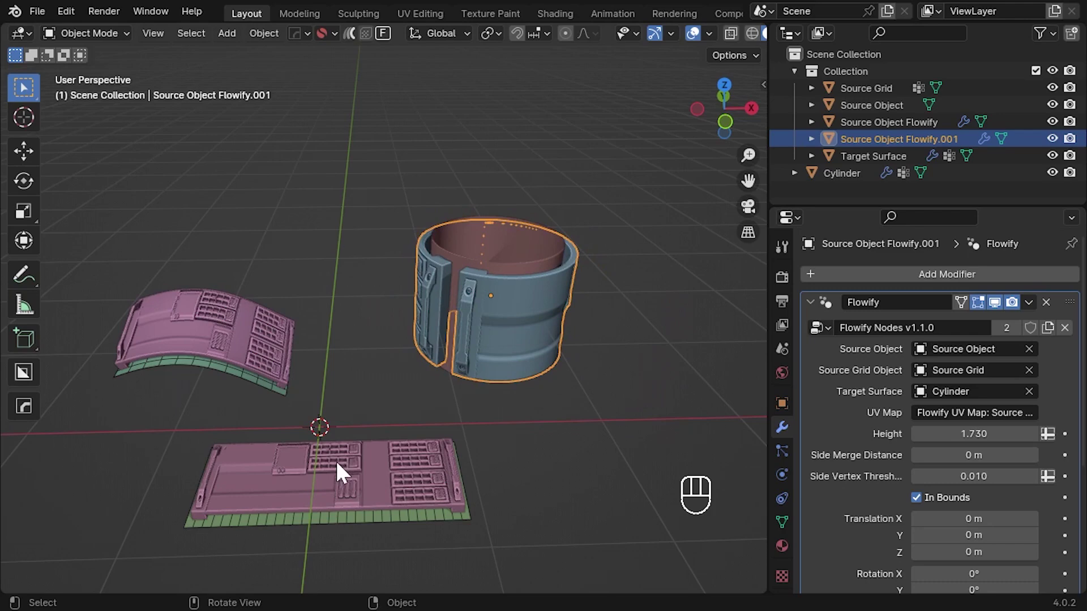
Try moving the flat source object on Z, then reselect and frame the wrapped panel Flowify.001
left_click(335, 460)
key("g")
key("z")
key("Escape")
left_click(426, 361)
key("KP_Decimal")
middle_click_drag(425, 361, 512, 442)
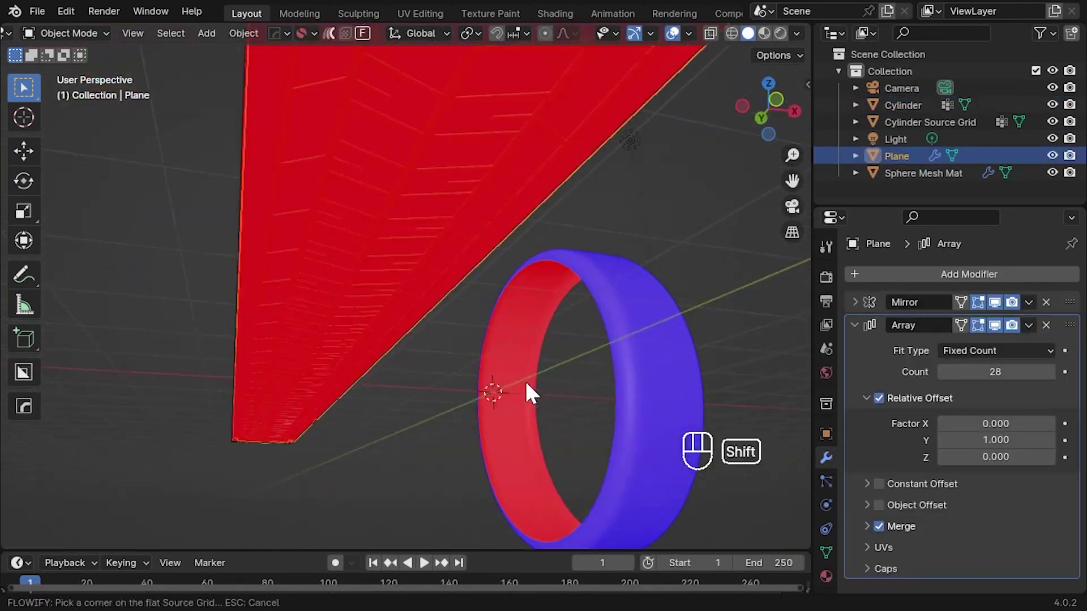
Wrap the tire tread with Side Merge Distance 0.445 m and Side Vertex Threshold 0.342
left_click(306, 142)
left_click(566, 351)
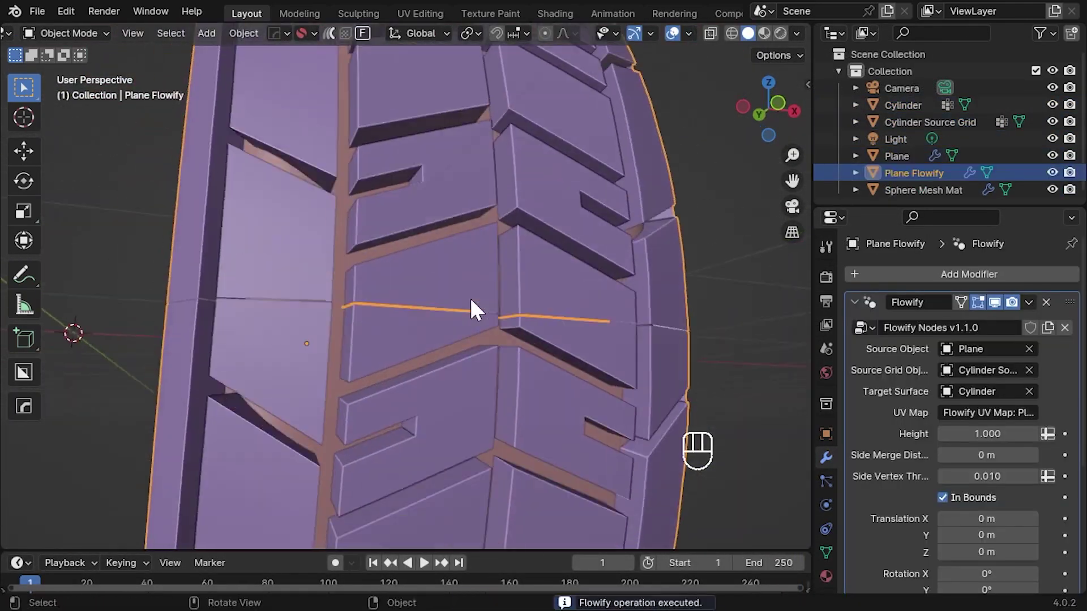
middle_click_drag(470, 297, 760, 443, "ctrl")
left_click_drag(981, 457, 1030, 457)
left_click_drag(963, 476, 944, 479)
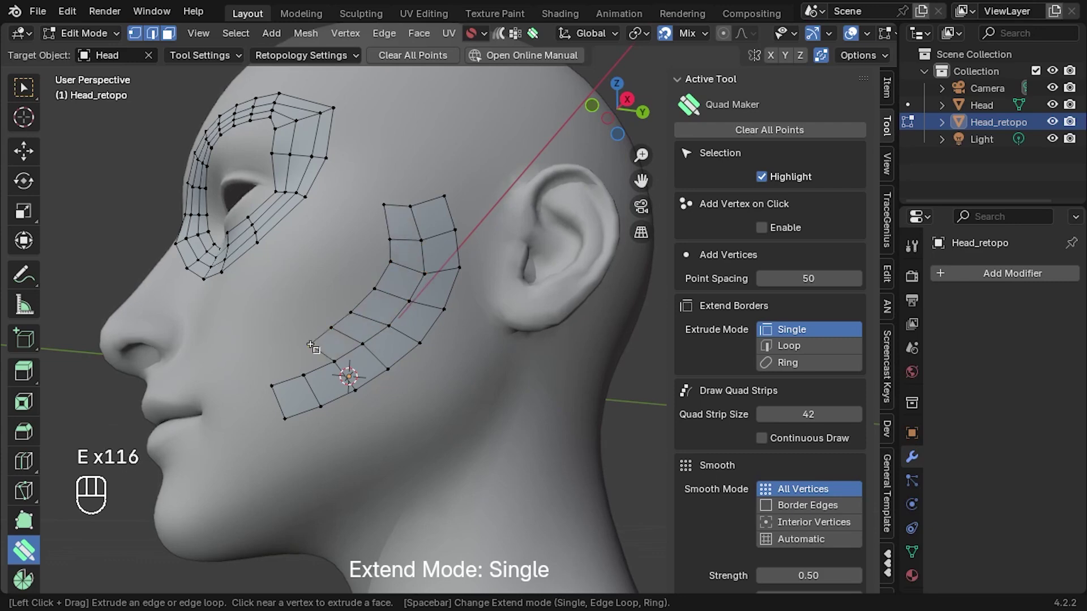
Orbit the head, align Perspective Plotter handles to building edges, and tilt the conform connector
middle_click_drag(376, 416, 550, 416)
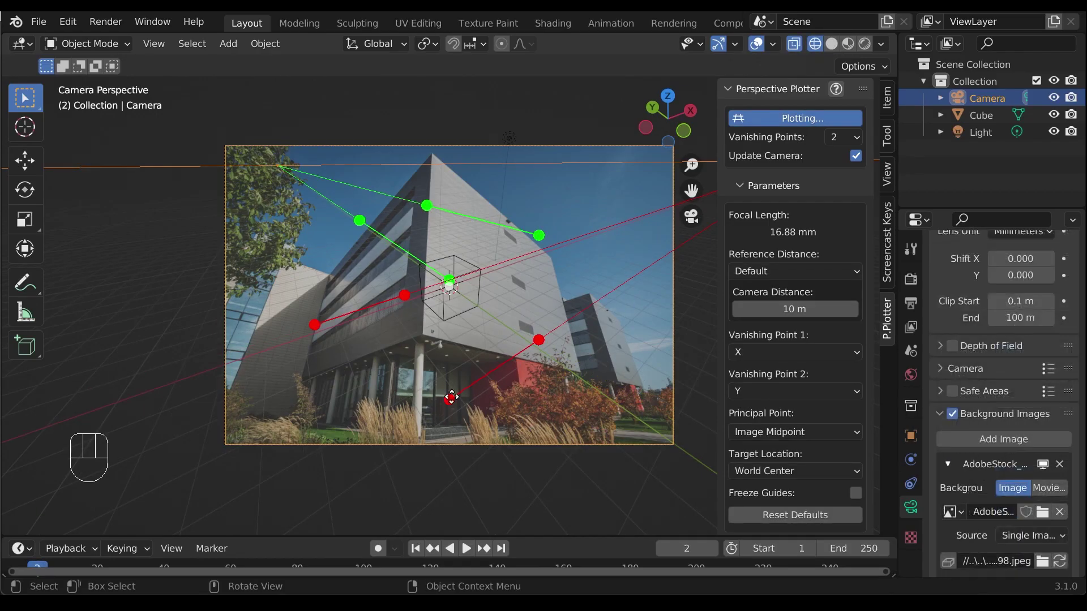
left_click_drag(449, 396, 646, 389)
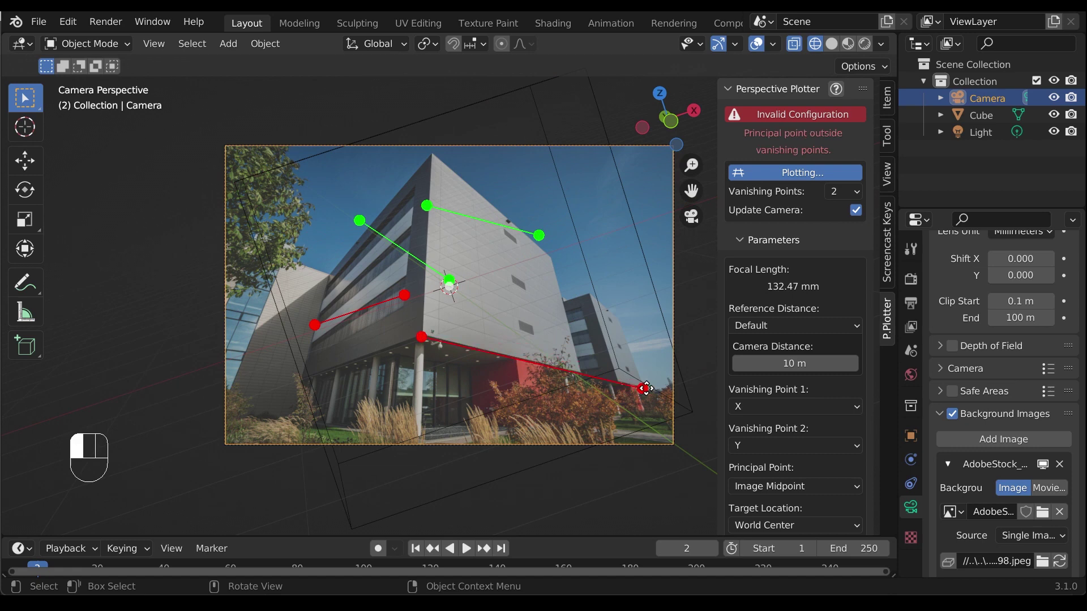
left_click_drag(409, 271, 451, 277)
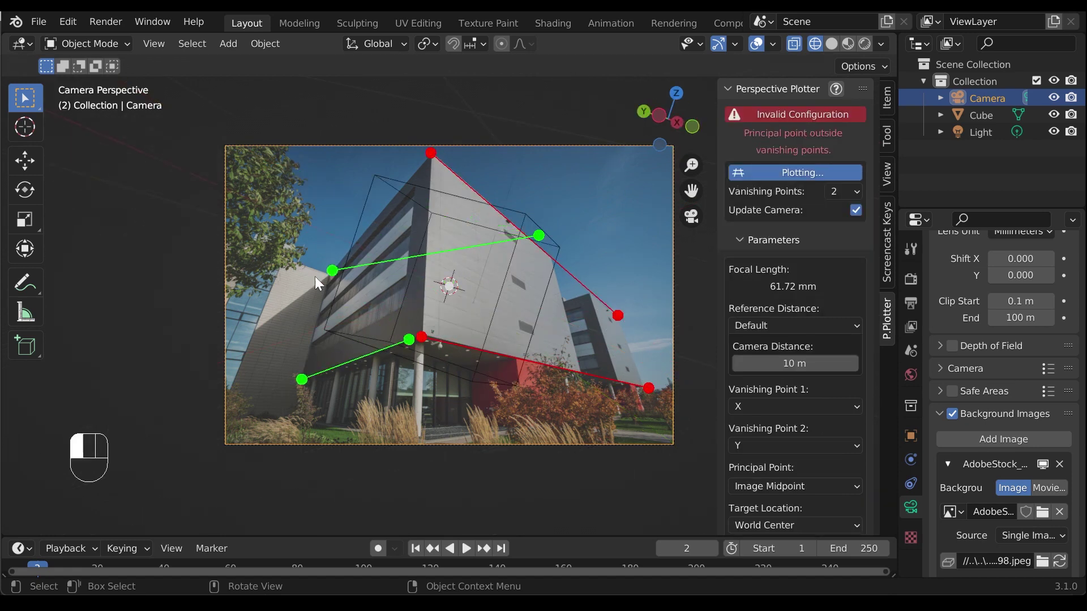
left_click_drag(539, 235, 422, 167)
left_click(453, 285)
key("g")
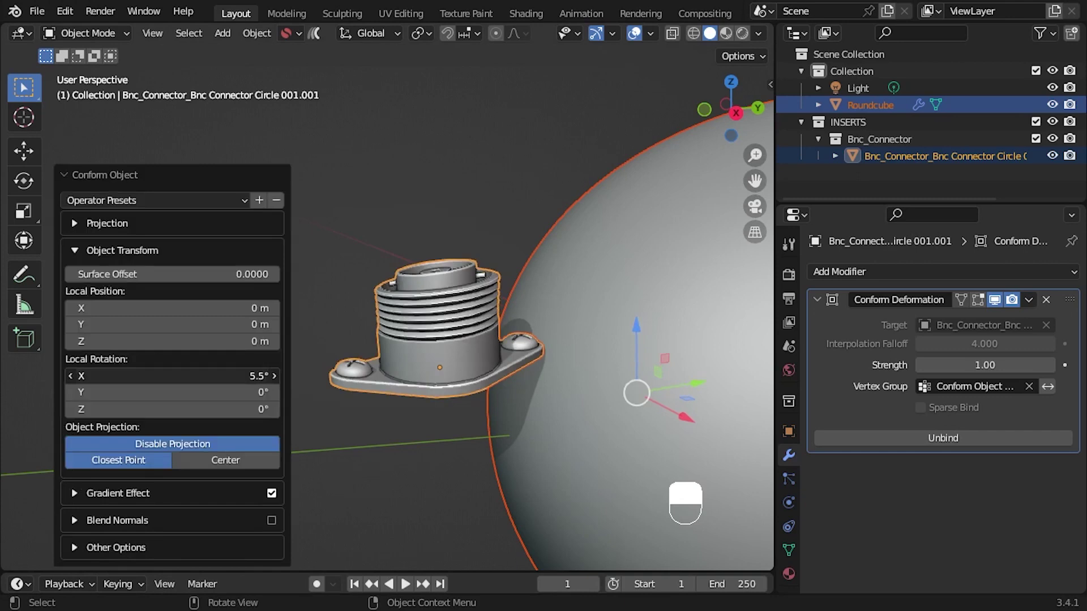
left_click_drag(170, 391, 203, 392)
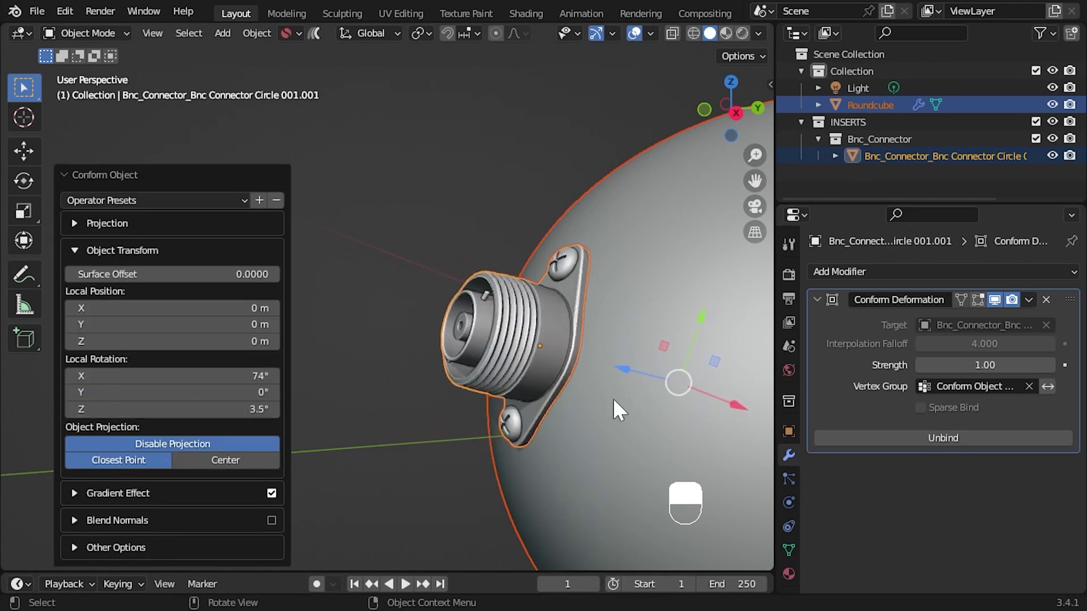
scroll(566, 359, "up", 5)
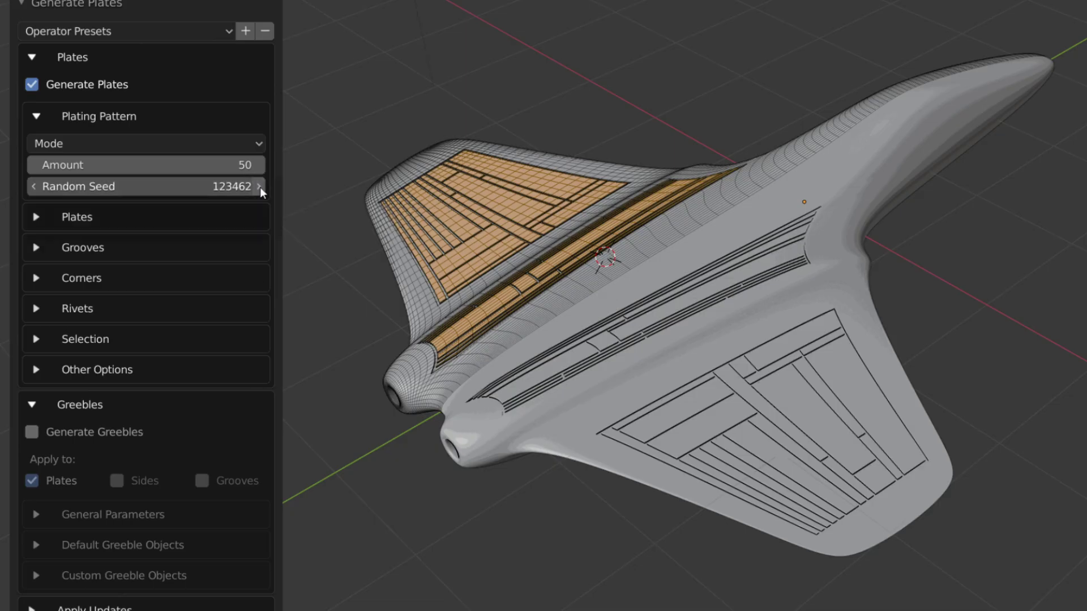
Step the plate seed four times, raise the lattice's top points, and regenerate the ship at seed 11974
left_click(259, 186)
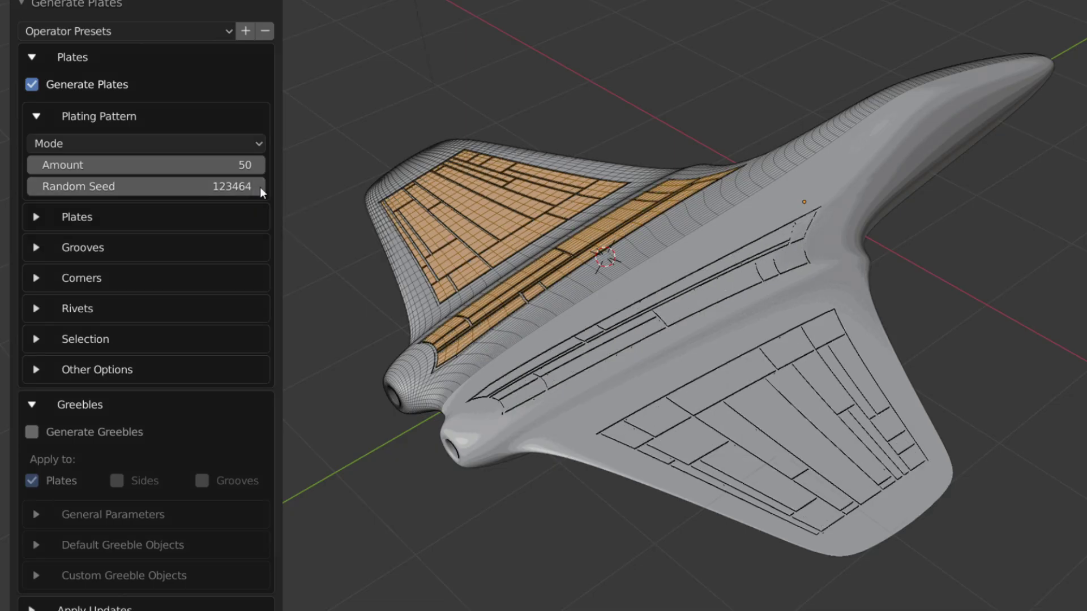
left_click(259, 186)
left_click(259, 186)
left_click(259, 186)
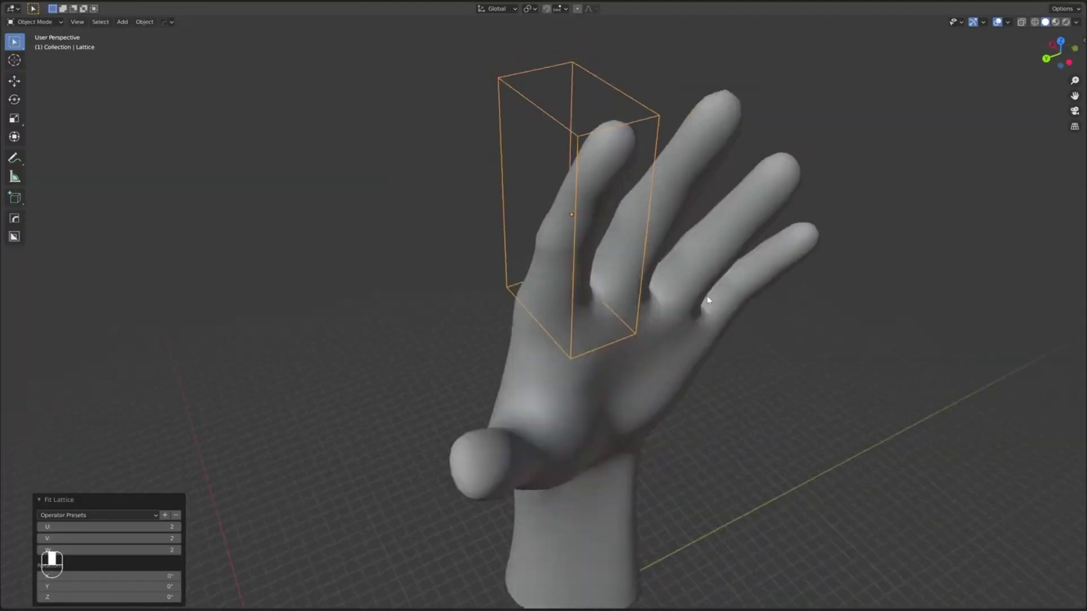
key("Tab")
key("g")
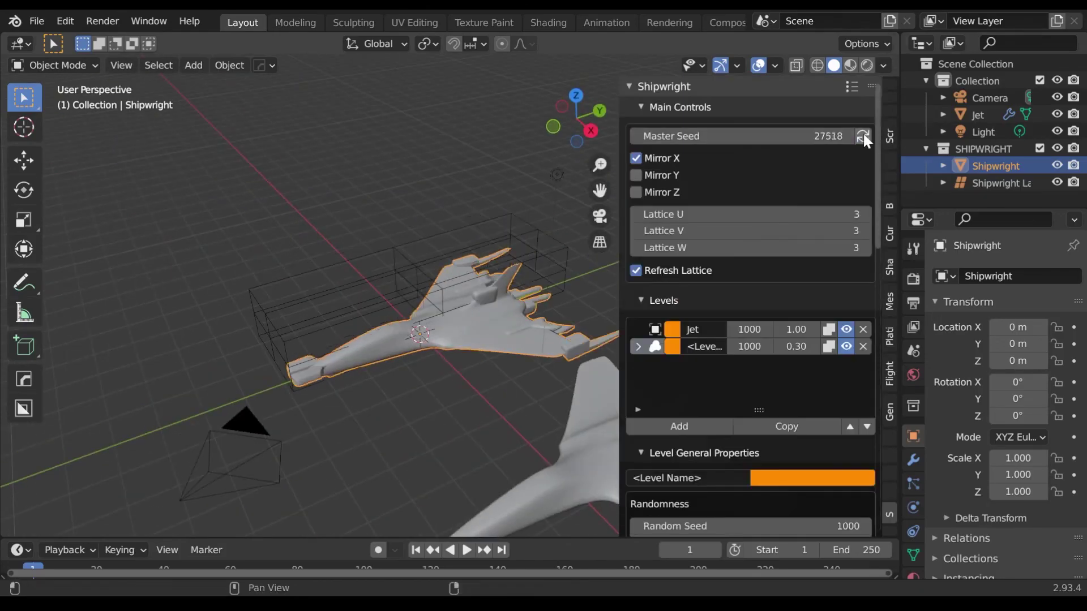
left_click(863, 135)
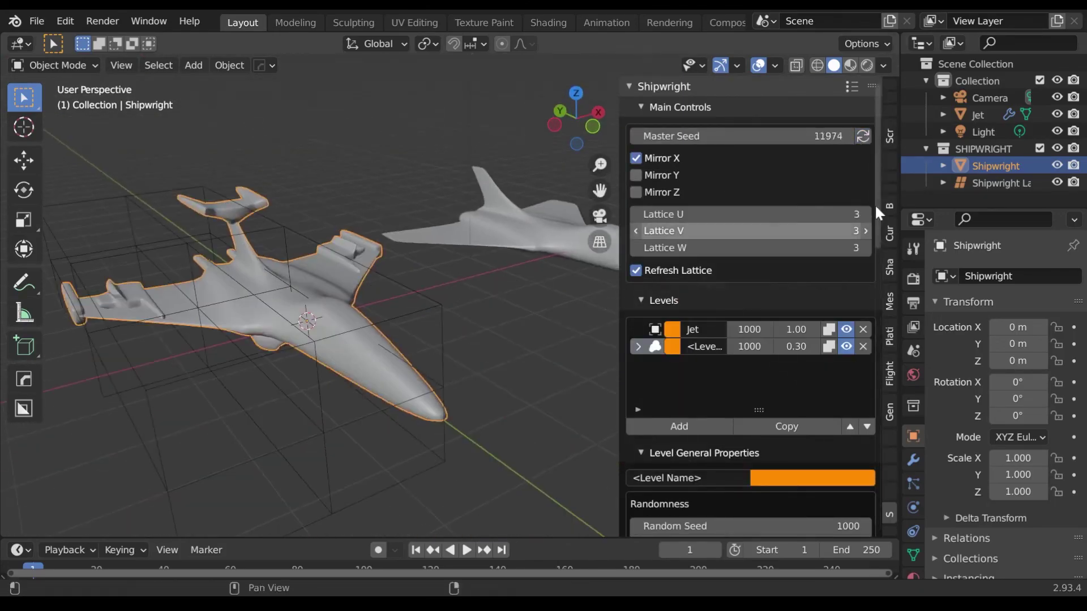